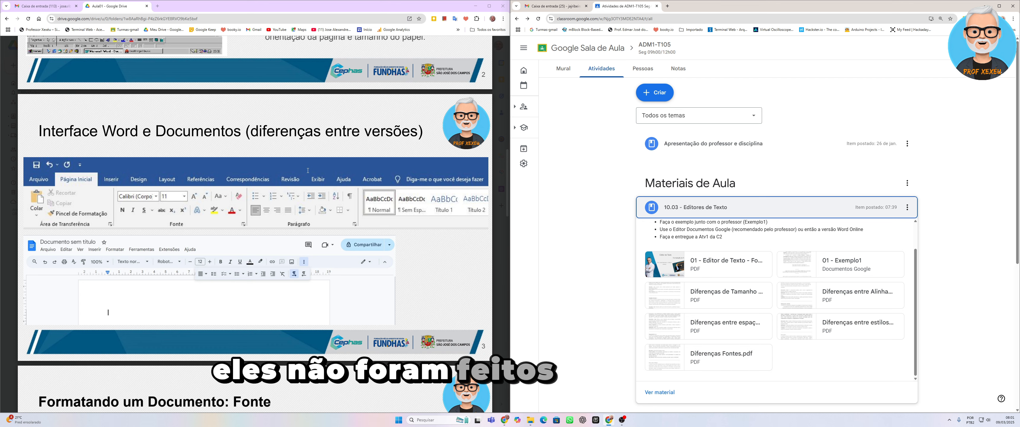
Examine the slides comparing the Word and Documentos interfaces and the slide on font formatting.
scroll(308, 170, down, 6)
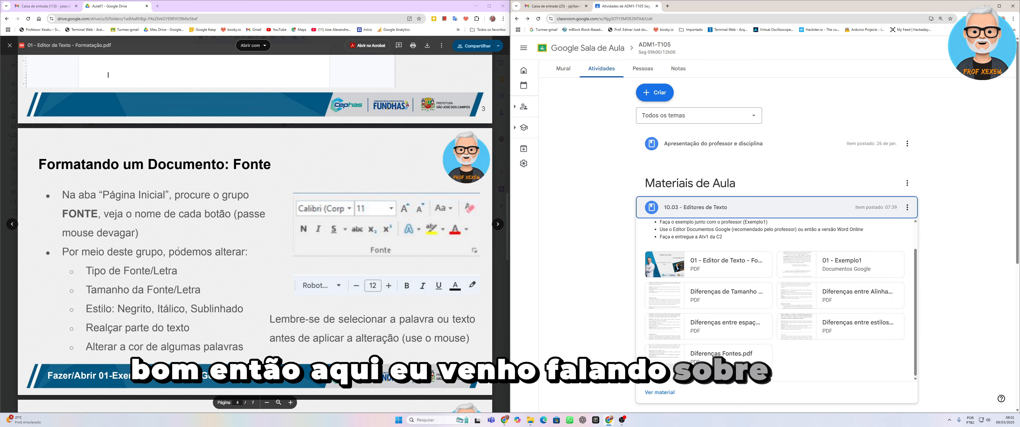
scroll(161, 252, down, 3)
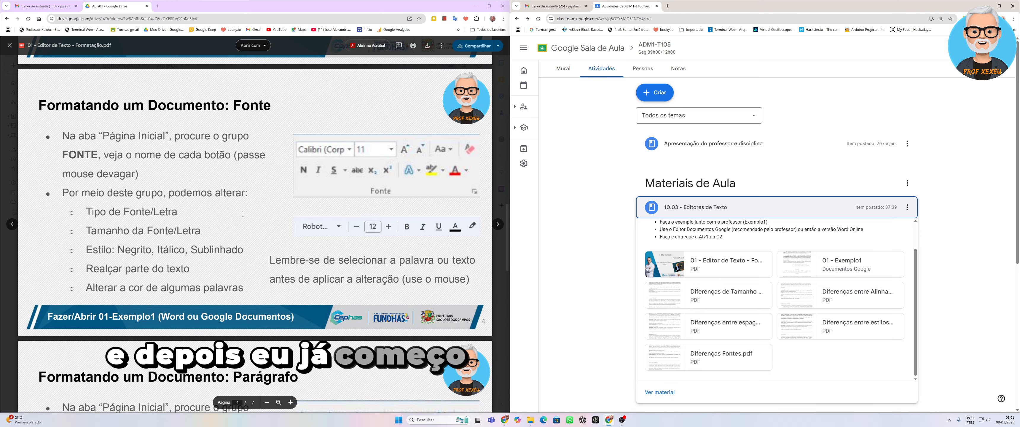
scroll(242, 225, up, 7)
scroll(242, 226, up, 7)
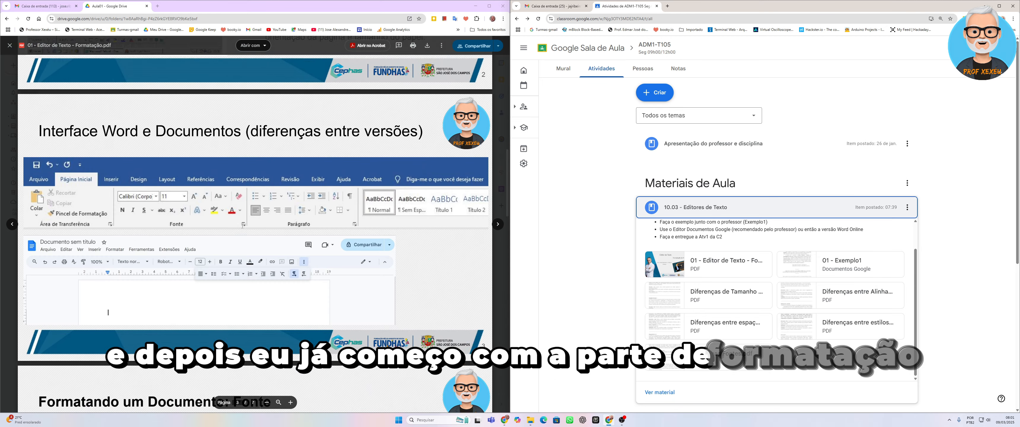
scroll(242, 225, down, 14)
scroll(243, 226, up, 1)
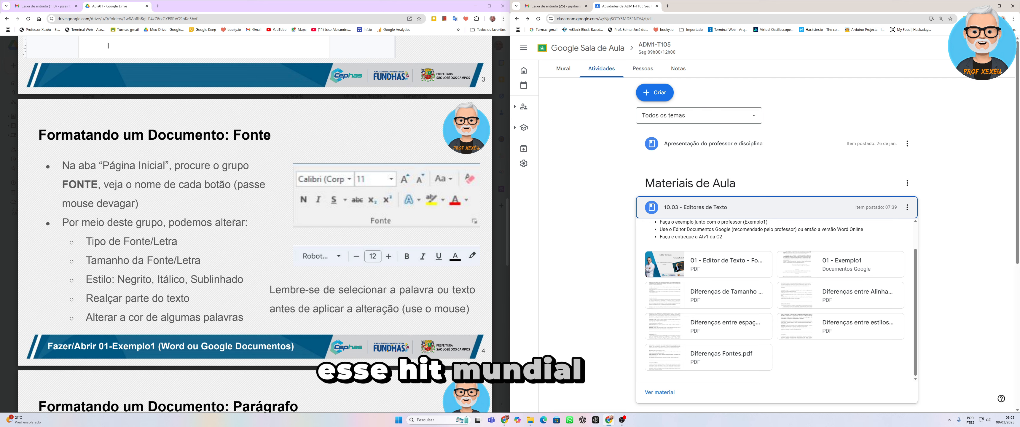
scroll(301, 253, down, 3)
scroll(316, 246, up, 3)
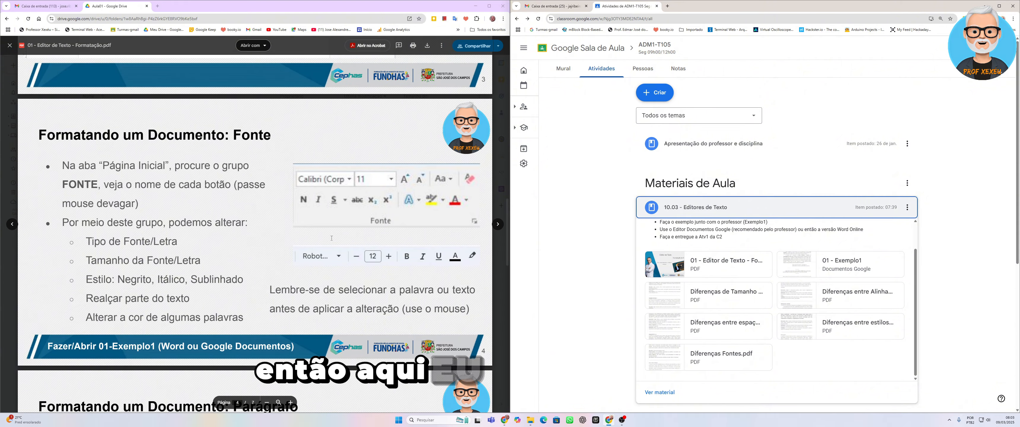
Review the paragraph formatting slide alongside the font formatting slide in the lesson PDF.
scroll(331, 238, down, 5)
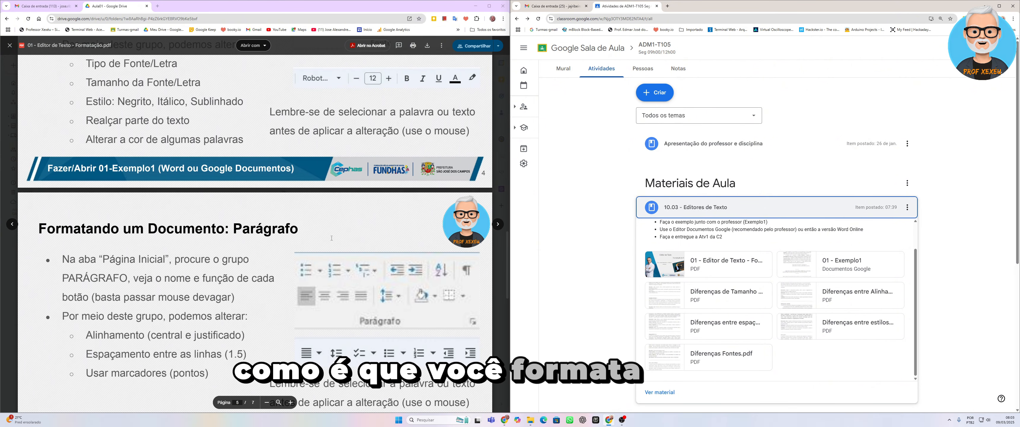
scroll(331, 238, down, 3)
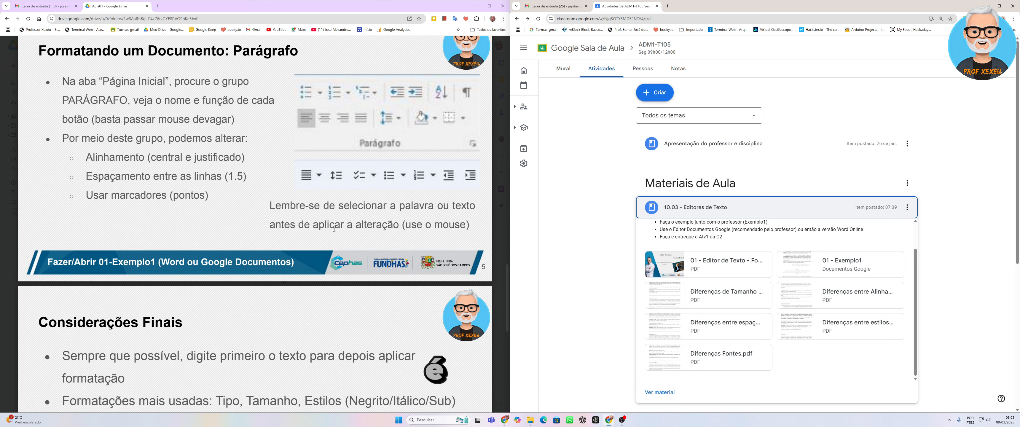
scroll(320, 205, down, 1)
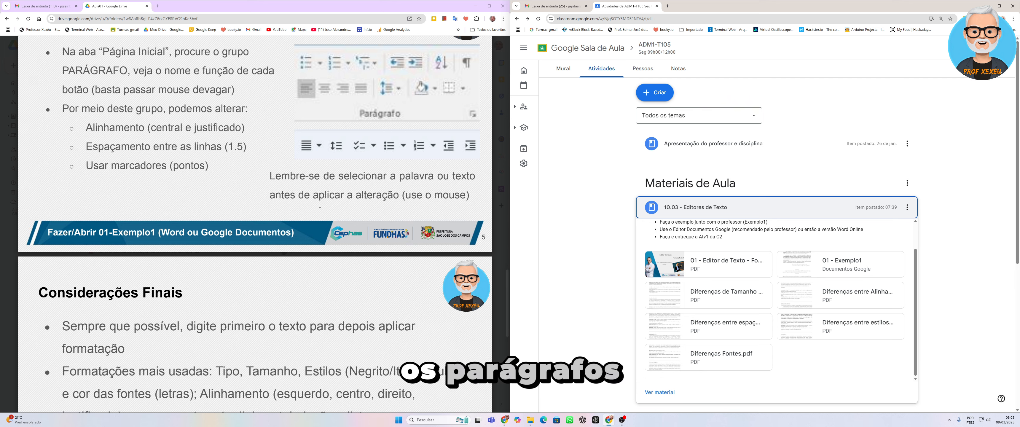
scroll(321, 204, up, 3)
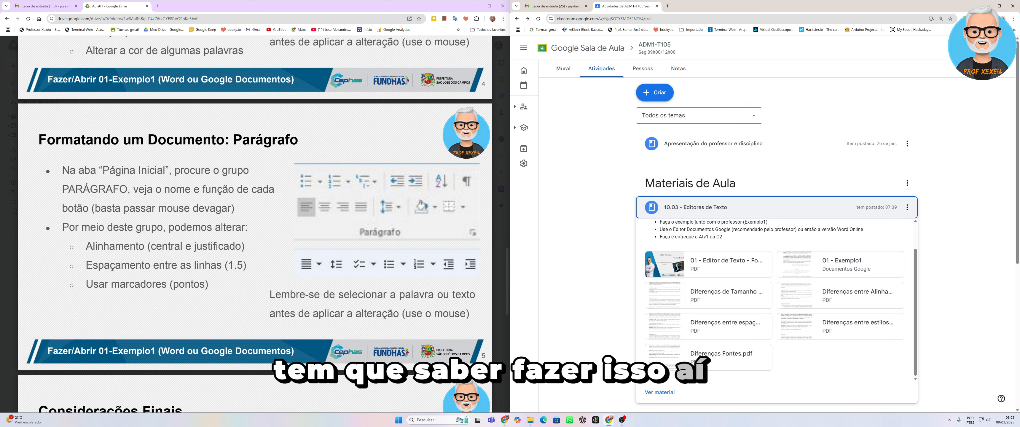
scroll(322, 206, up, 5)
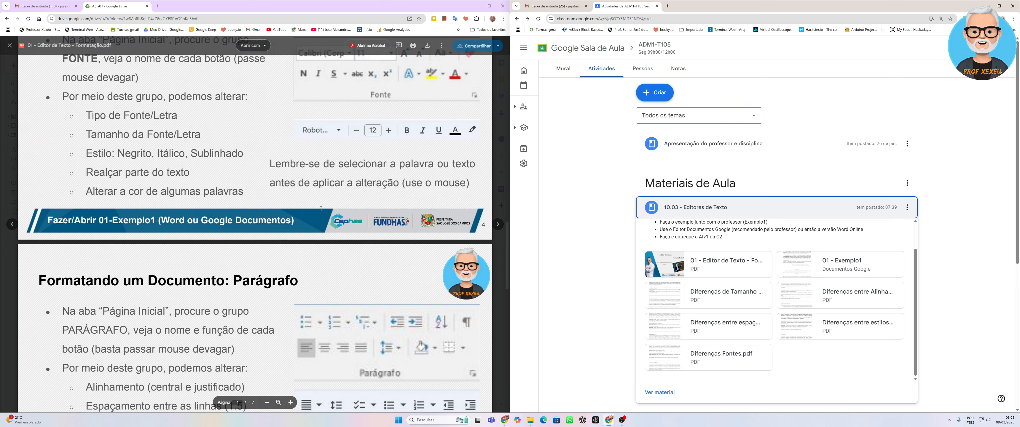
scroll(321, 209, up, 1)
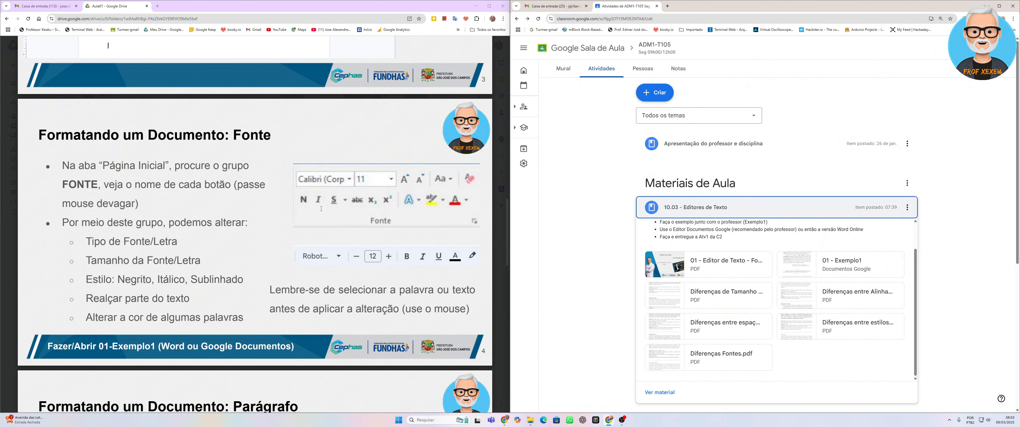
scroll(321, 209, down, 5)
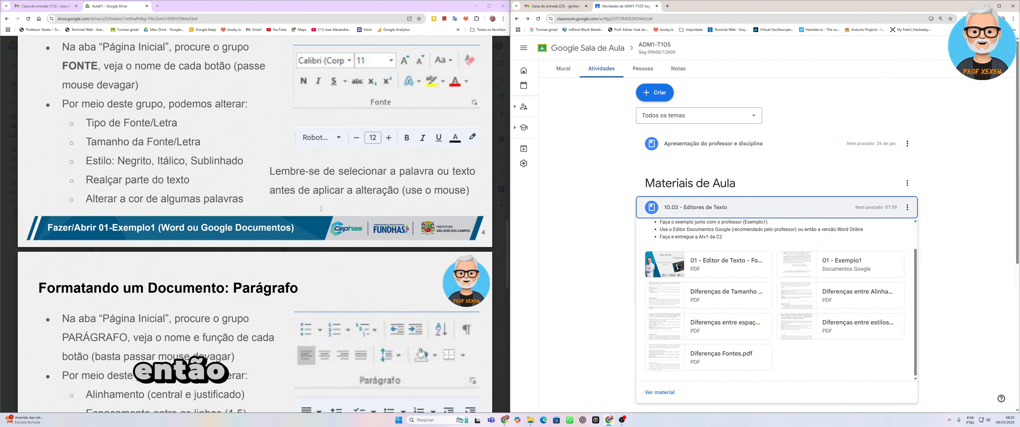
scroll(321, 209, up, 5)
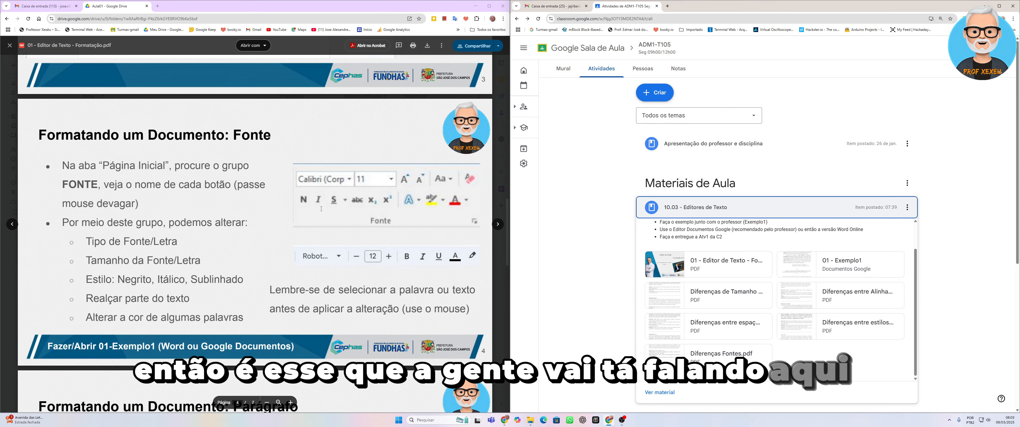
scroll(321, 209, down, 2)
scroll(321, 209, up, 2)
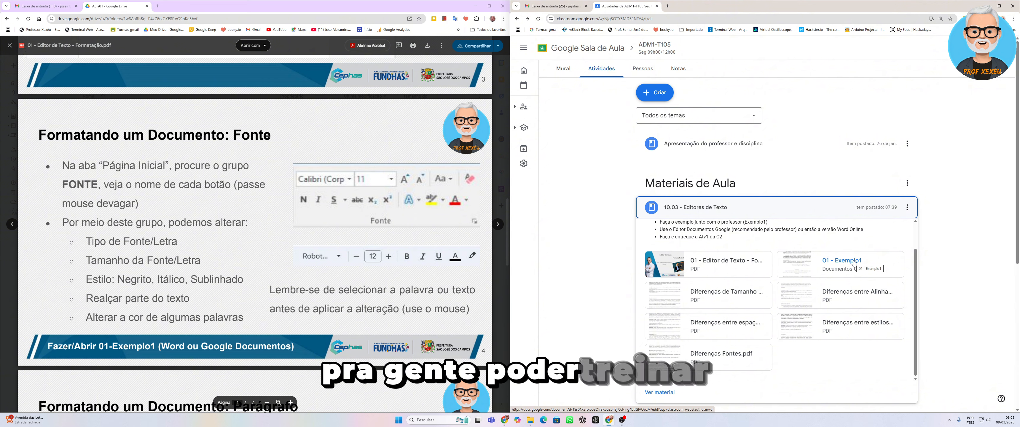
Open the document 01 - Exemplo1 from the 10.03 - Editores de Texto class material.
click(854, 263)
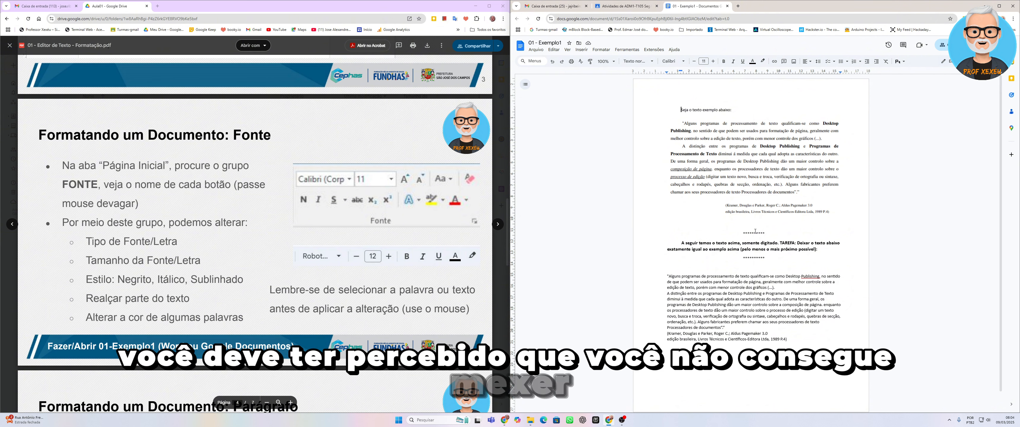
click(631, 4)
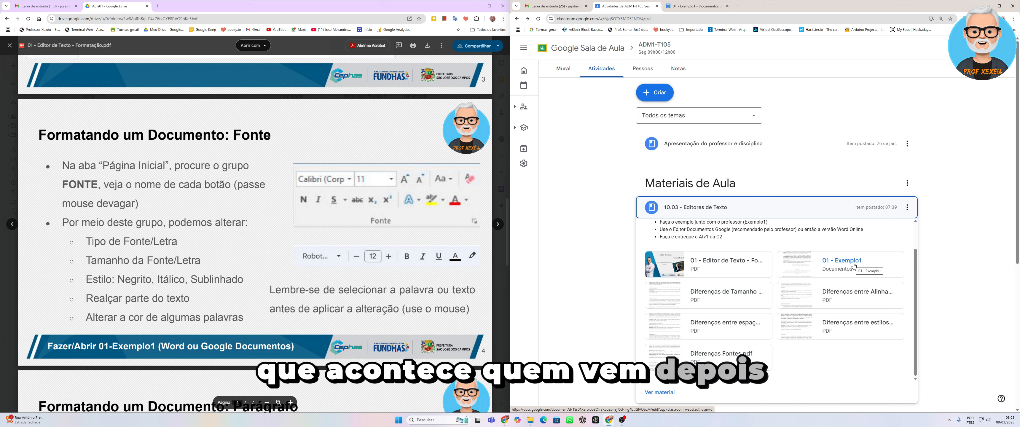
click(695, 6)
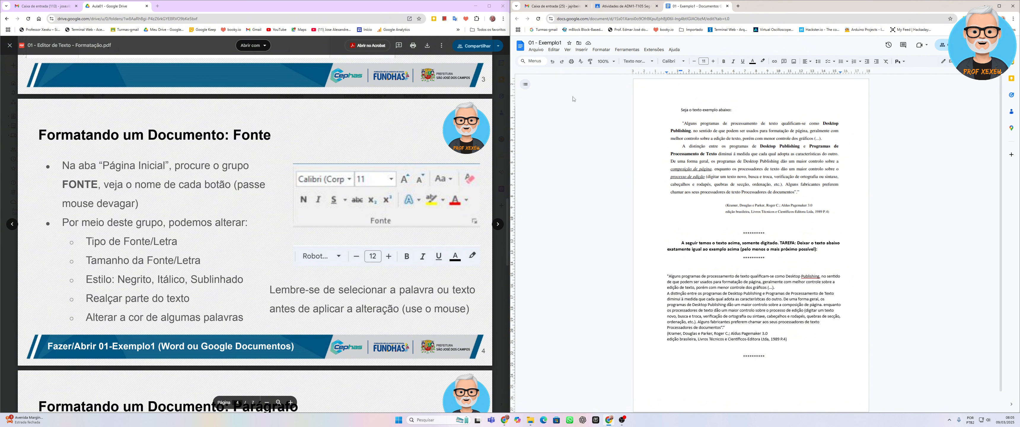
Make a copy of the 01 - Exemplo1 document, keeping the suggested name Cópia de 01 - Exemplo1.
click(536, 50)
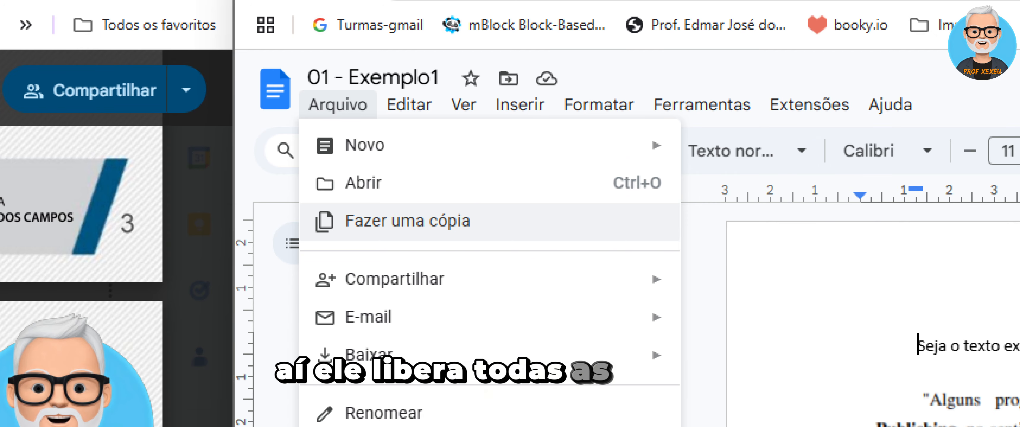
click(605, 56)
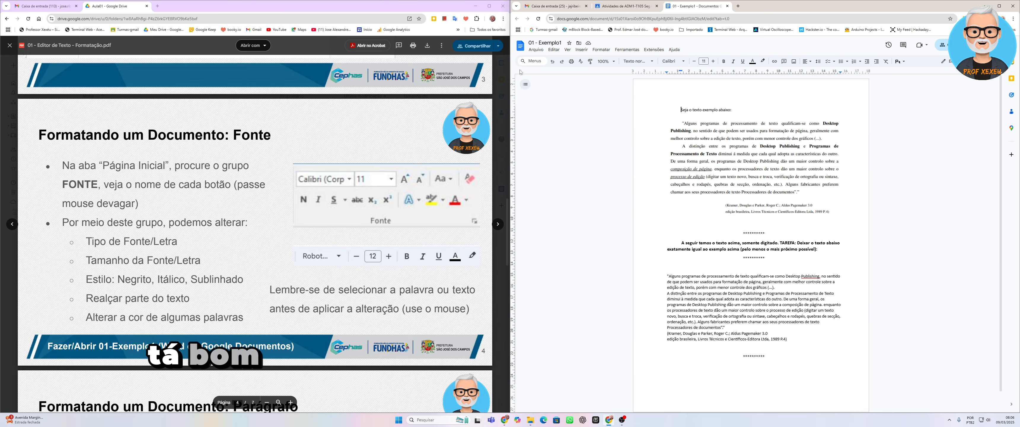
click(536, 50)
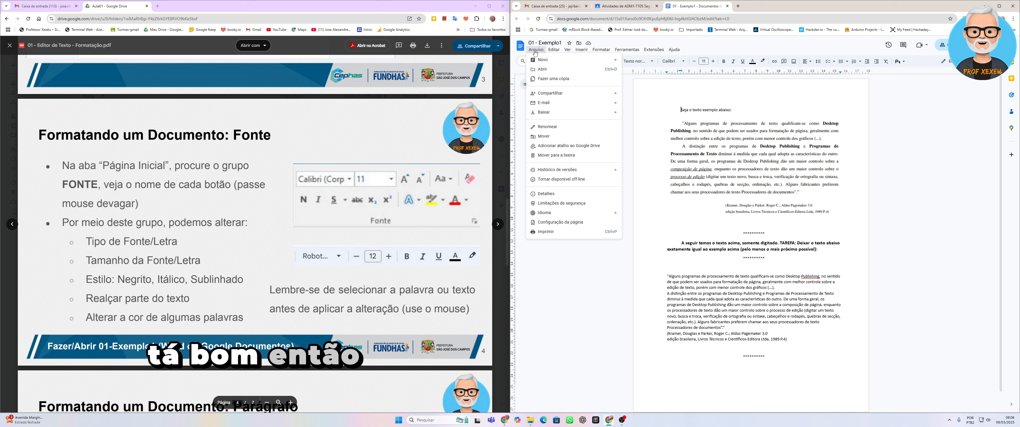
click(596, 80)
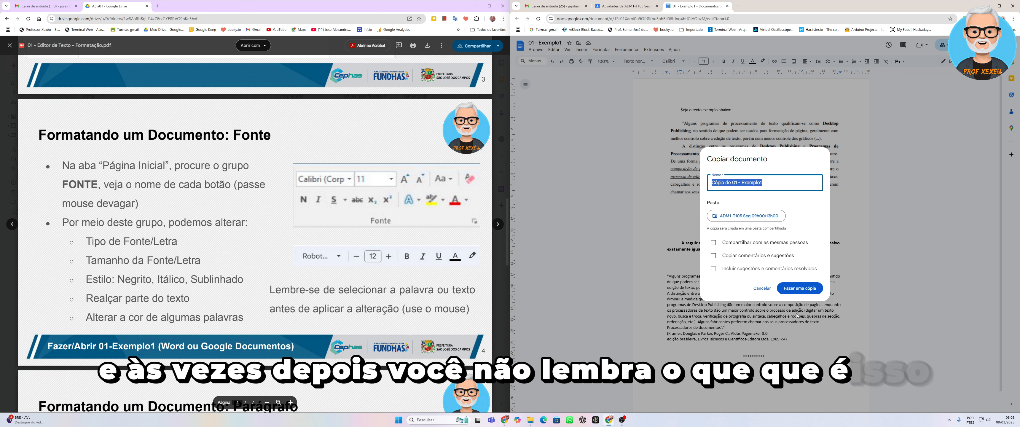
click(798, 290)
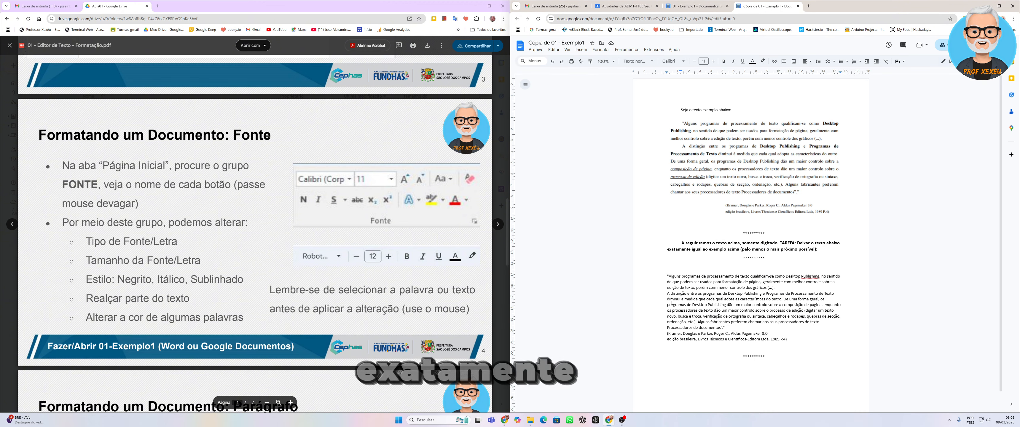
Close the original 01 - Exemplo1 document and set the copy's zoom to Ajustar.
click(701, 11)
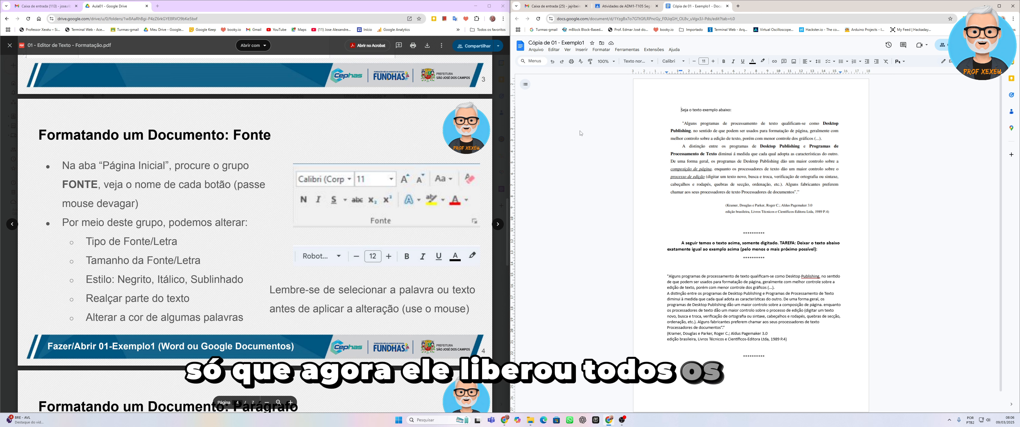
click(613, 61)
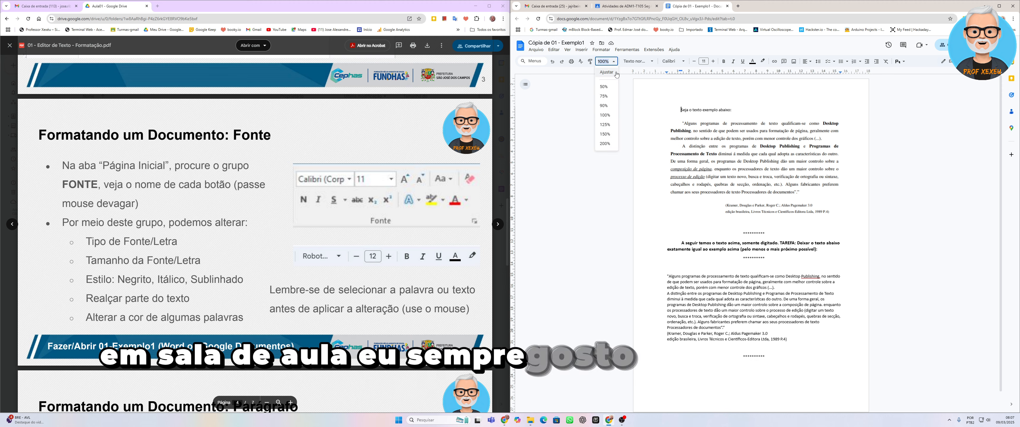
click(607, 72)
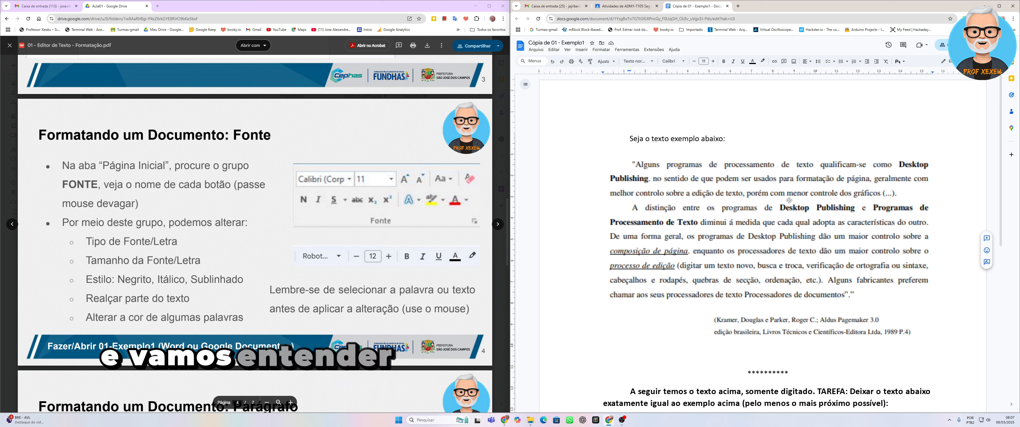
Select the unformatted text under the TAREFA instructions and compare it with the formatted example image above.
click(797, 205)
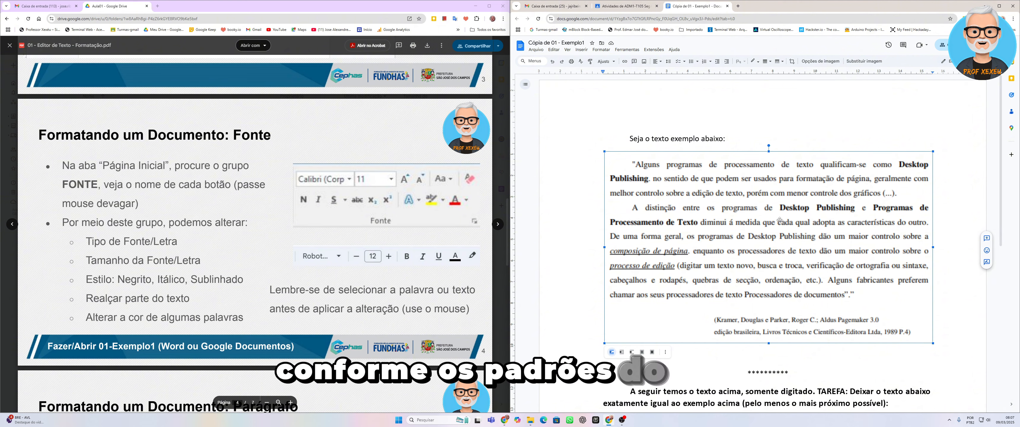
scroll(780, 221, down, 8)
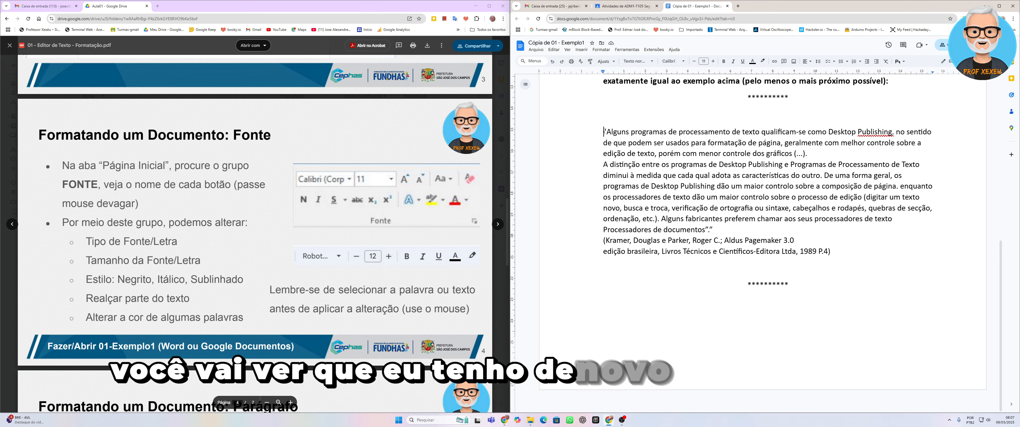
drag(600, 132, 822, 243)
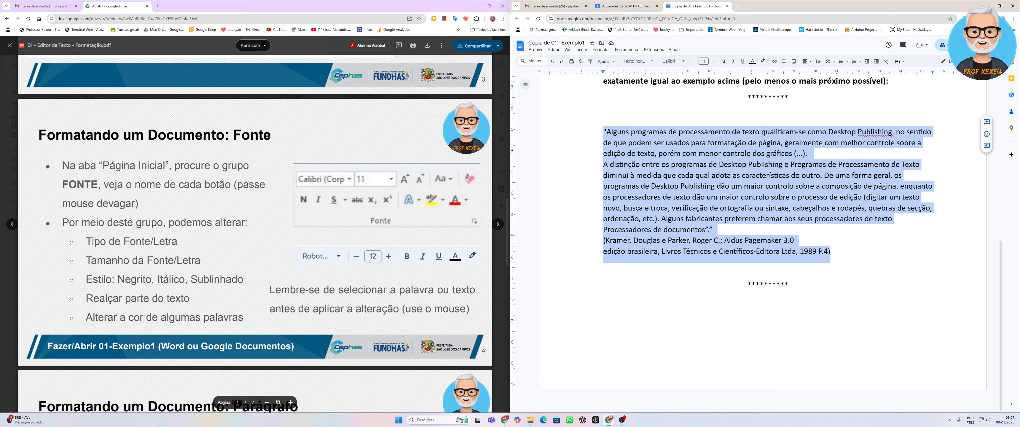
scroll(820, 245, up, 7)
scroll(819, 250, down, 6)
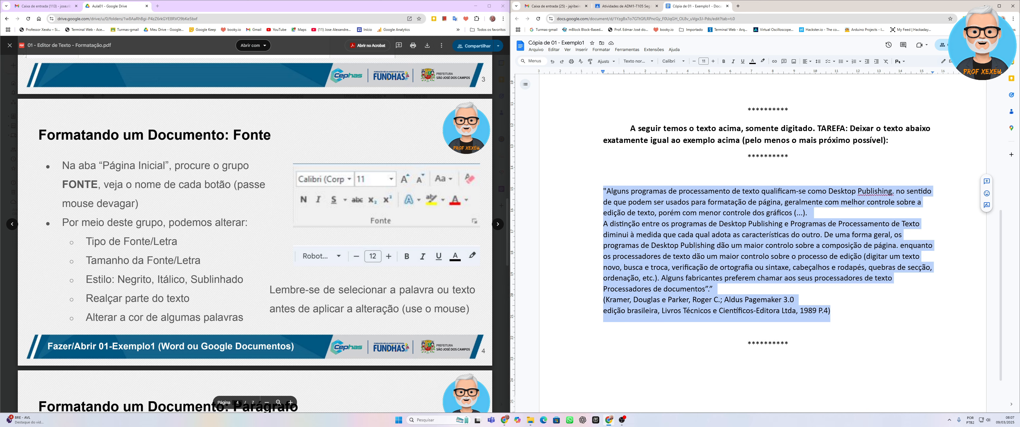
scroll(697, 253, up, 5)
scroll(705, 266, down, 4)
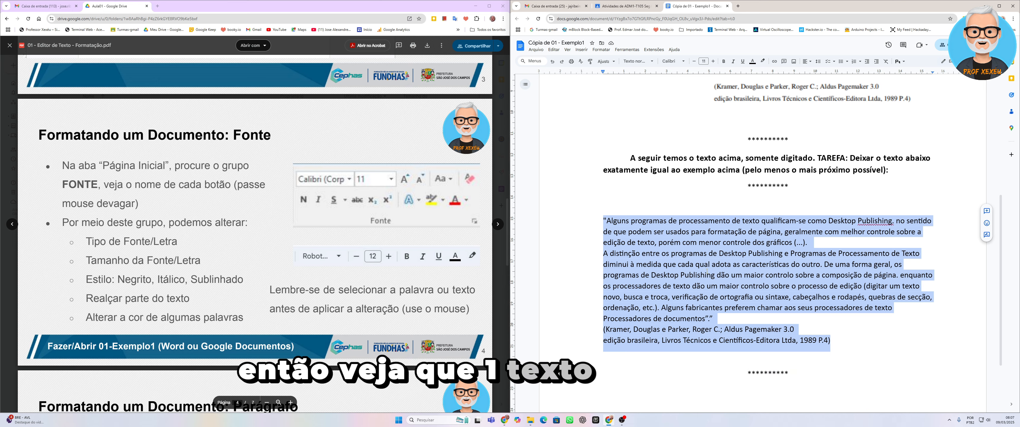
scroll(707, 271, up, 3)
scroll(707, 271, down, 1)
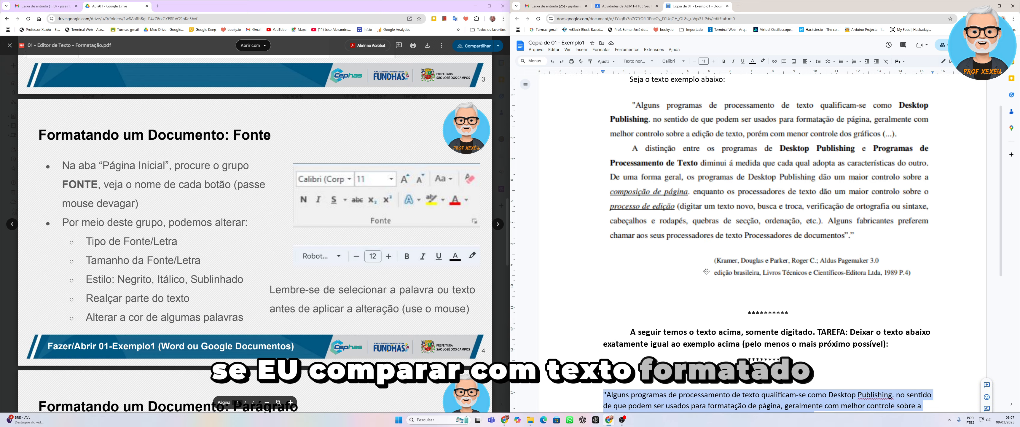
scroll(706, 271, down, 6)
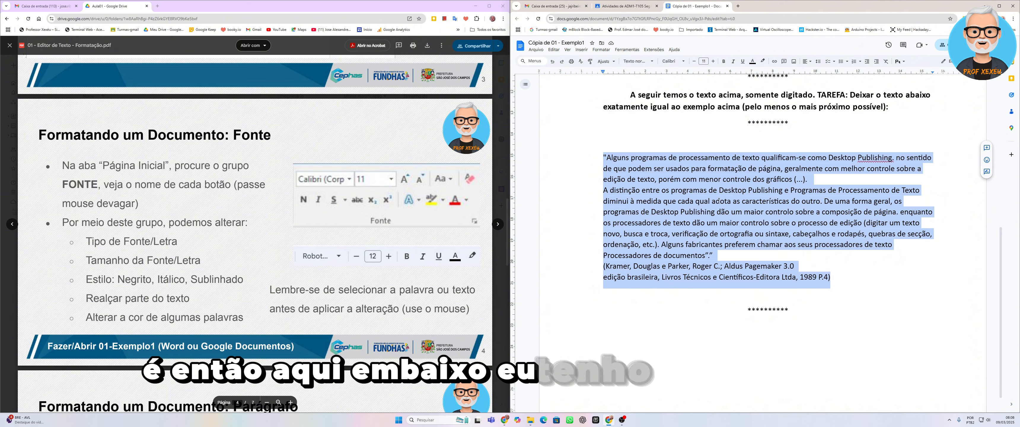
scroll(718, 220, up, 7)
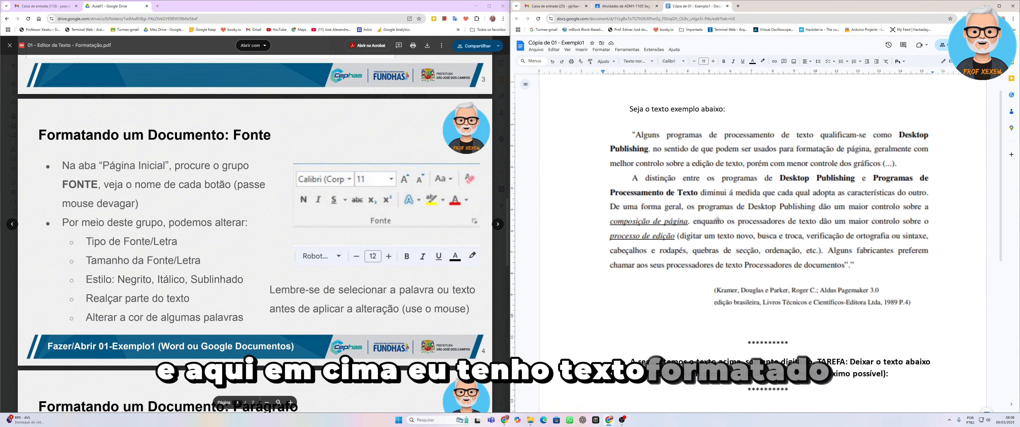
scroll(718, 221, down, 2)
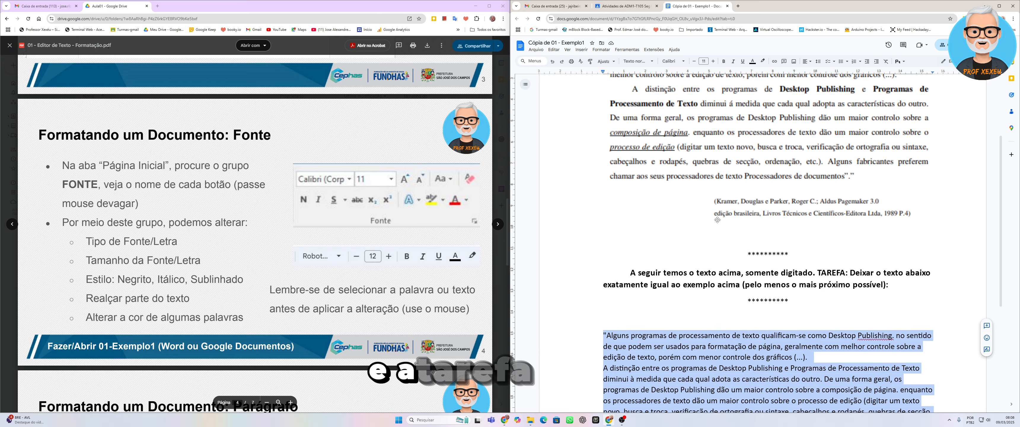
scroll(717, 219, down, 2)
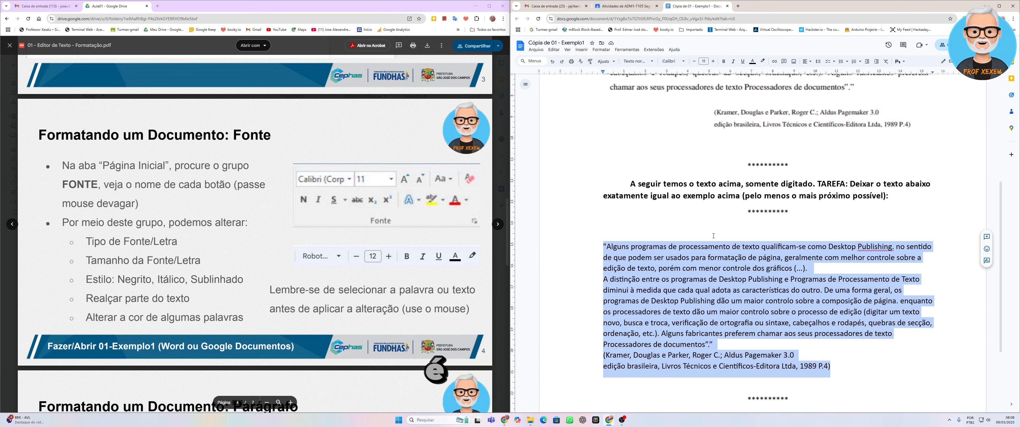
Examine the example image's bold, italic, underline, alignment and indent formatting against the selected plain text below the TAREFA instructions.
scroll(713, 236, down, 3)
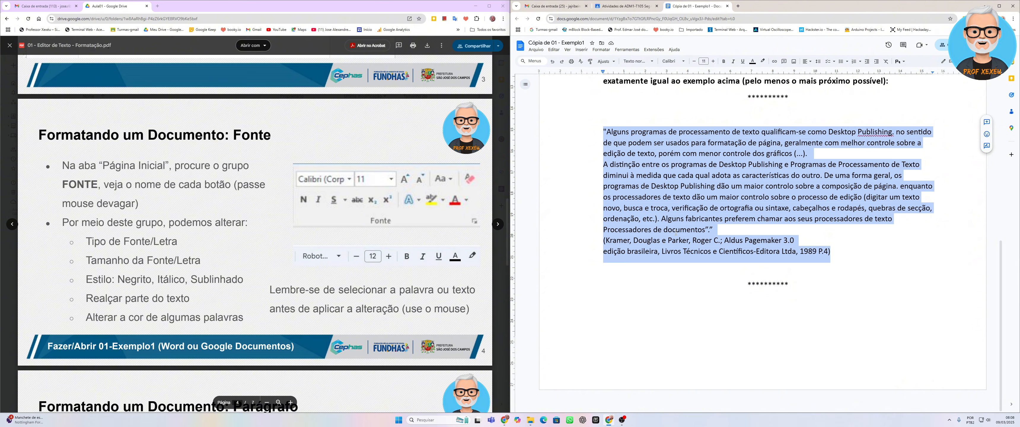
scroll(675, 233, up, 1)
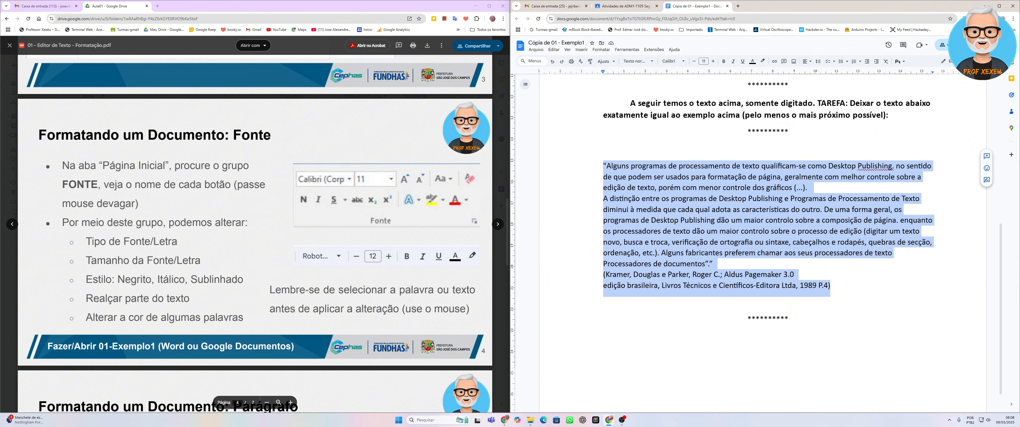
scroll(675, 221, up, 8)
scroll(673, 222, down, 1)
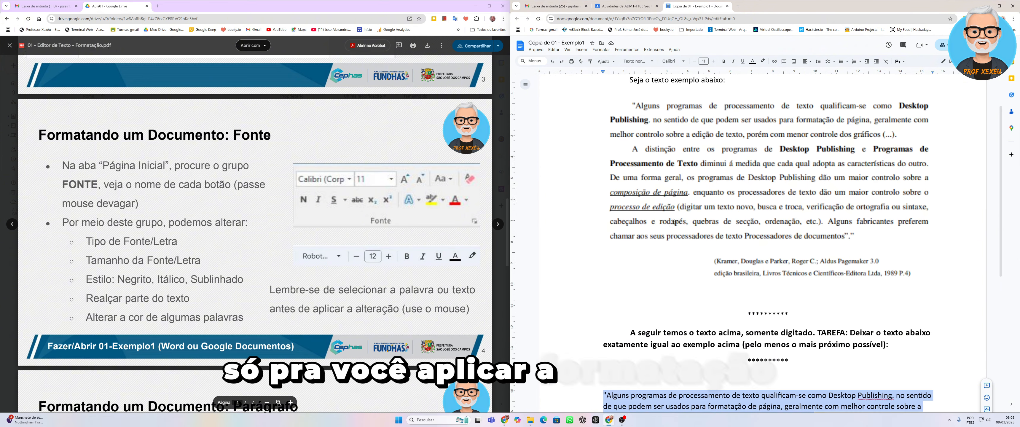
scroll(674, 222, down, 6)
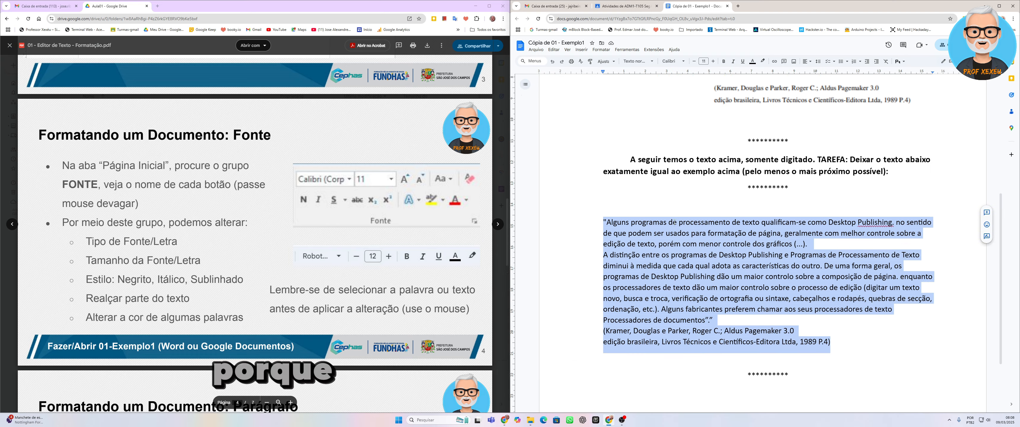
scroll(674, 222, down, 1)
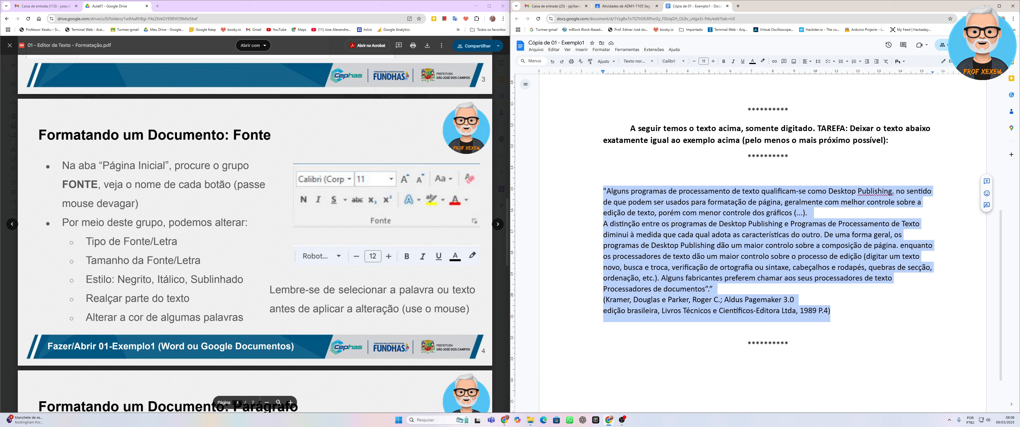
scroll(677, 226, up, 5)
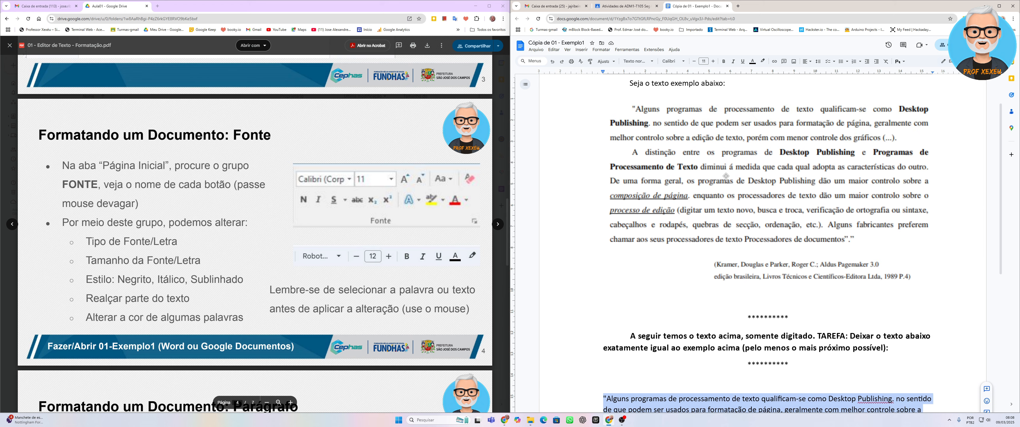
scroll(726, 175, down, 5)
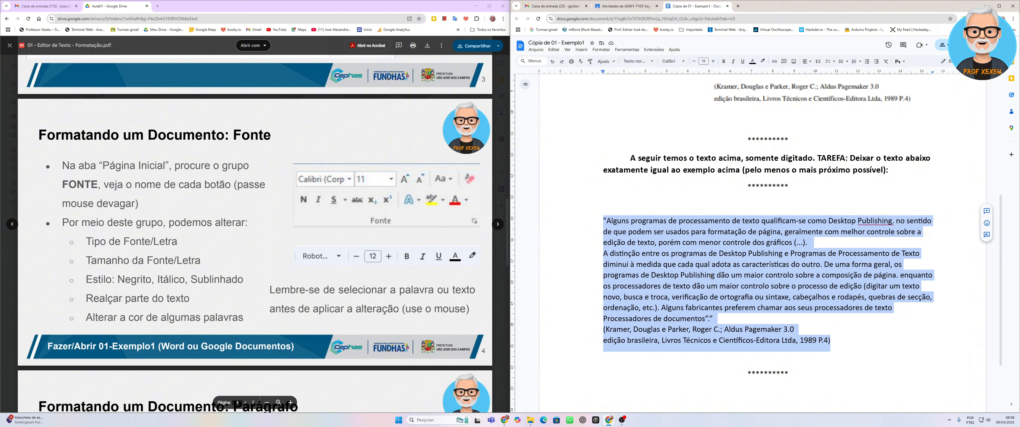
scroll(739, 177, up, 5)
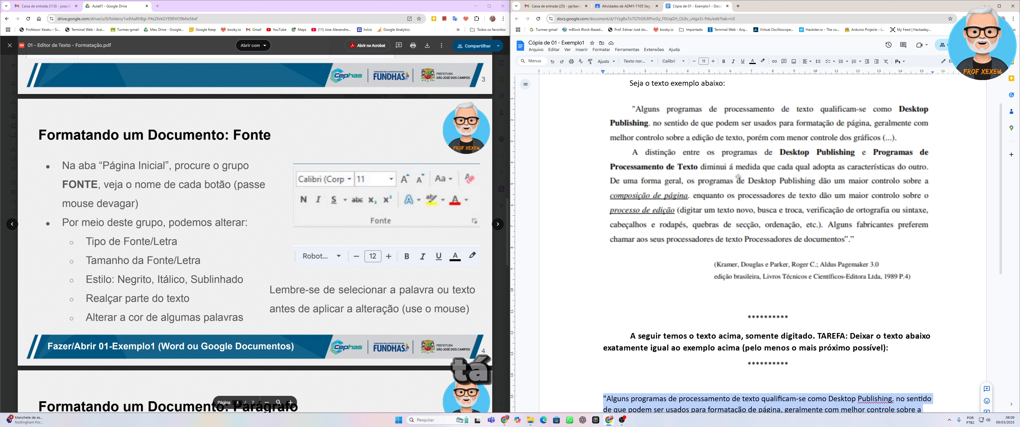
scroll(713, 206, down, 6)
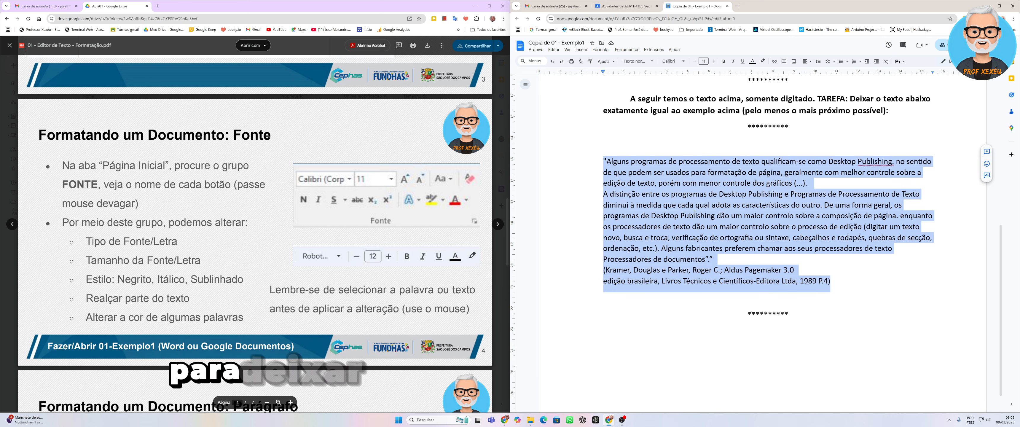
scroll(703, 214, up, 4)
scroll(705, 208, up, 2)
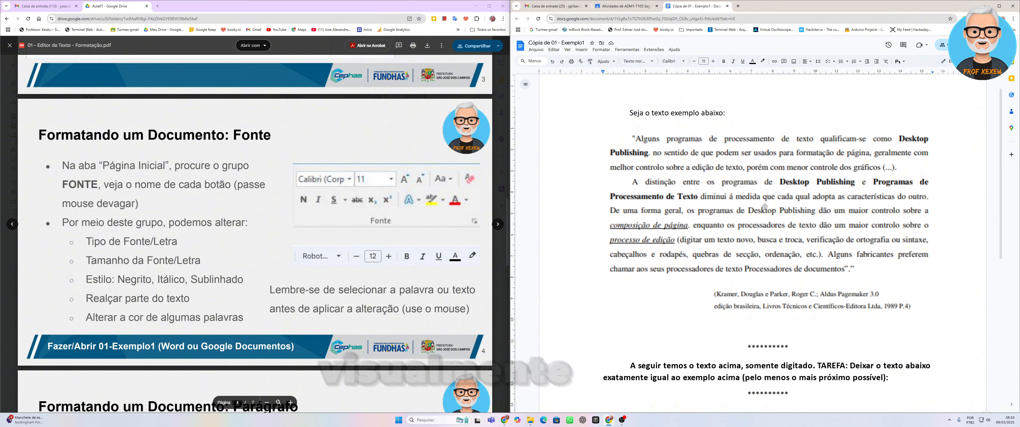
scroll(769, 204, down, 1)
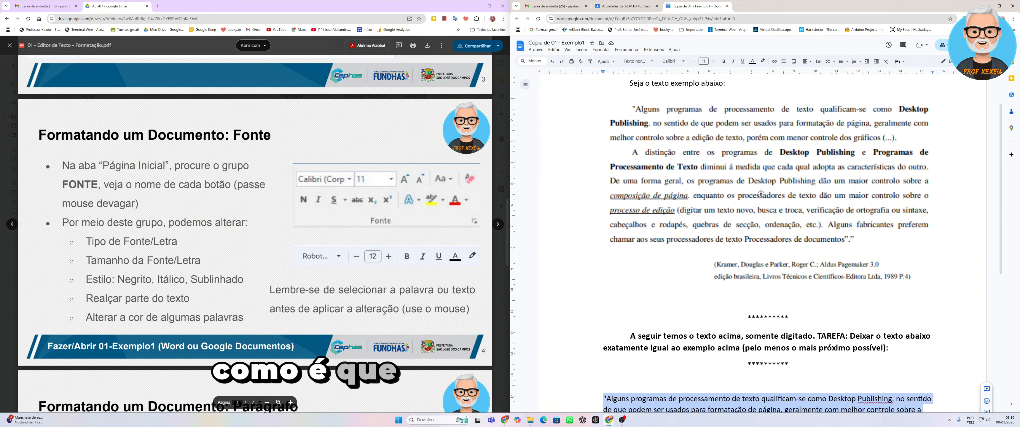
scroll(761, 192, down, 7)
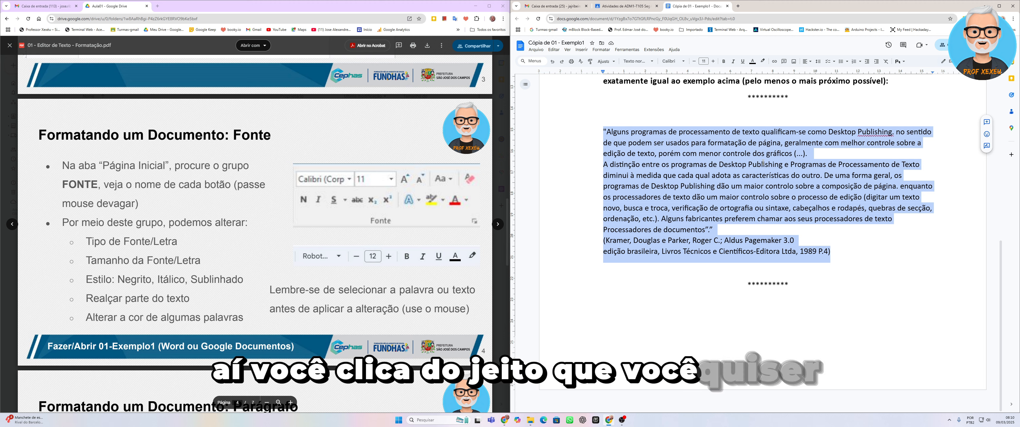
Review the reference PDFs on formatting differences in the 10.03 - Editores de Texto class material and return to the document copy.
click(626, 6)
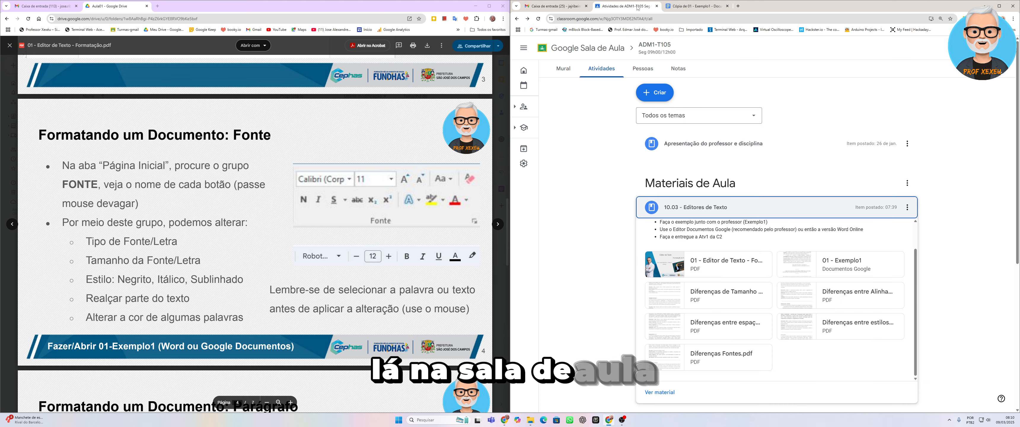
scroll(781, 230, down, 2)
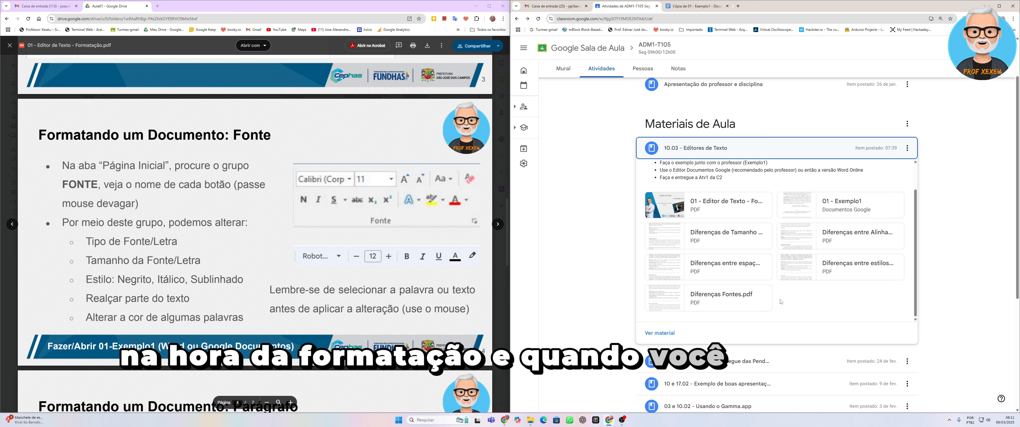
click(705, 7)
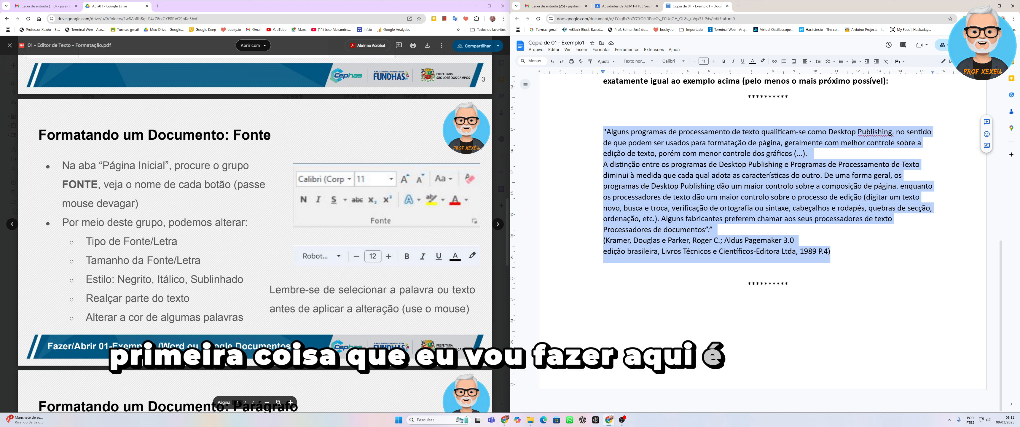
Compare the typeface of the example image with that of the selected text and look through the available fonts.
scroll(646, 242, up, 7)
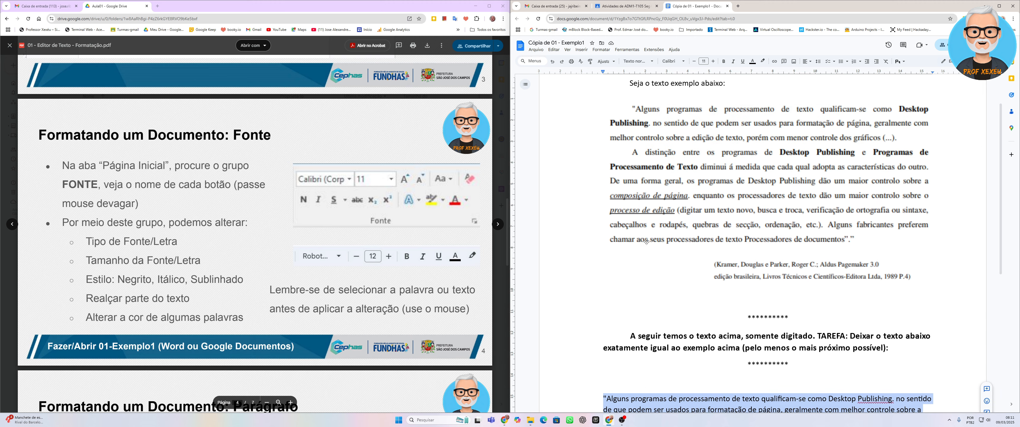
scroll(646, 242, down, 2)
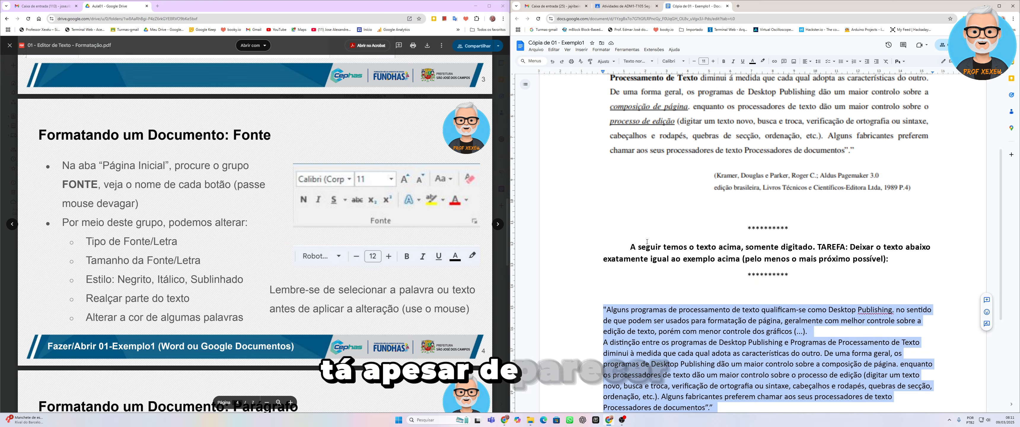
scroll(646, 241, up, 2)
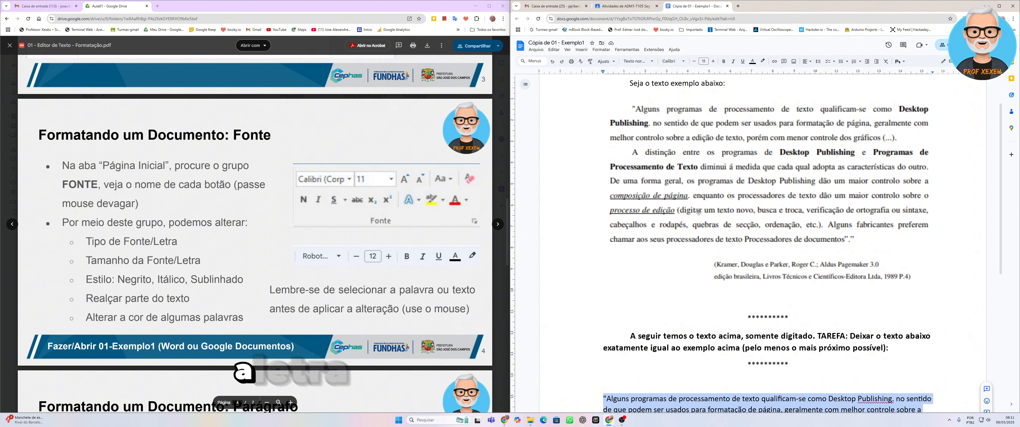
scroll(725, 187, down, 6)
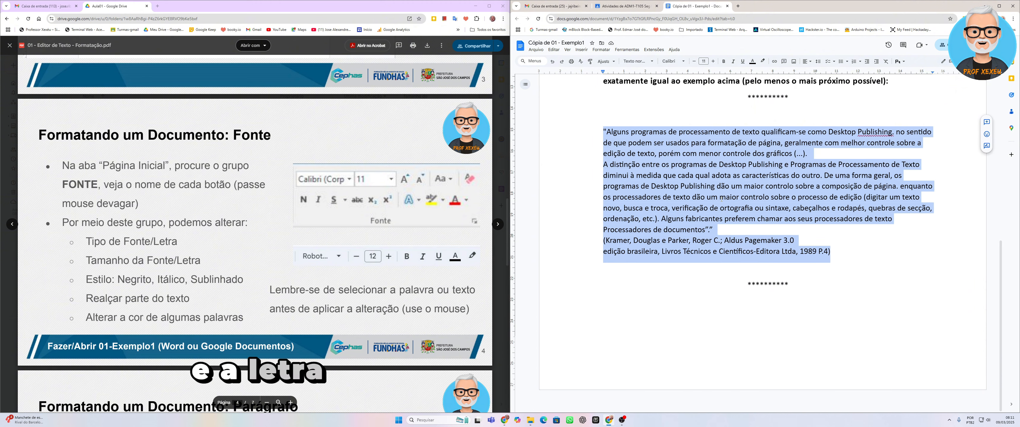
scroll(722, 199, up, 7)
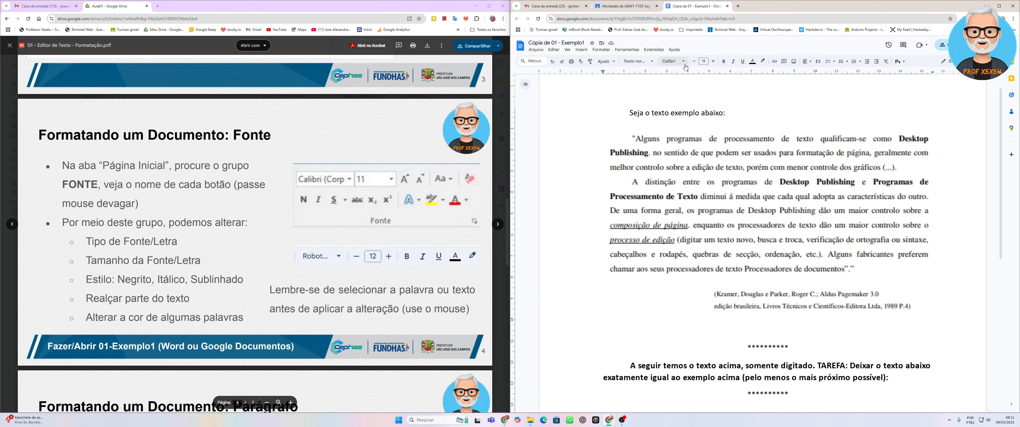
click(682, 63)
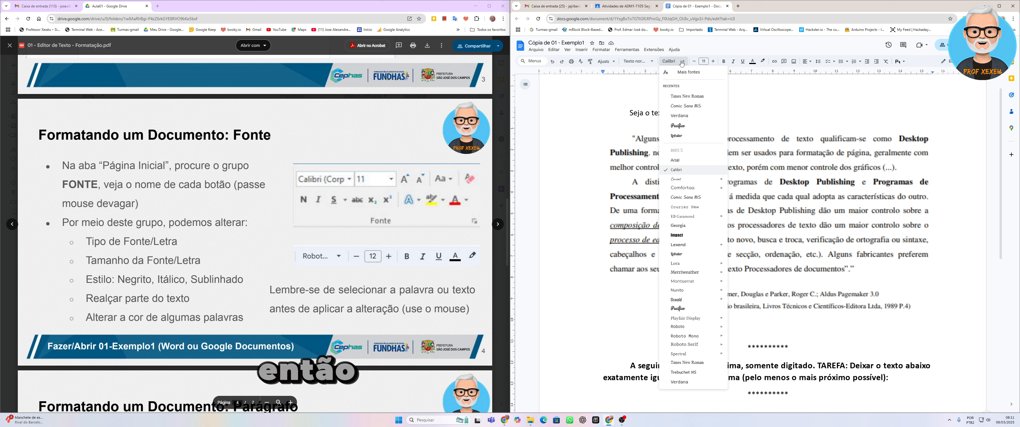
click(681, 62)
drag(603, 325, 830, 410)
scroll(707, 202, down, 2)
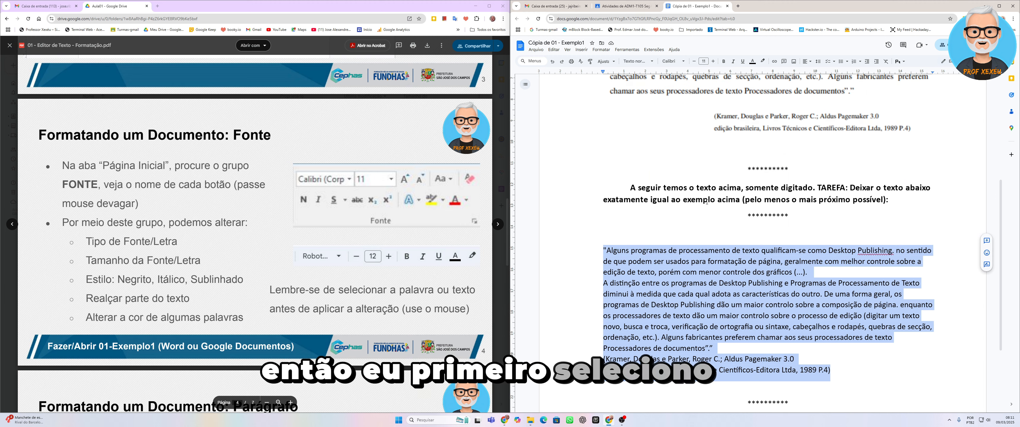
scroll(707, 202, down, 2)
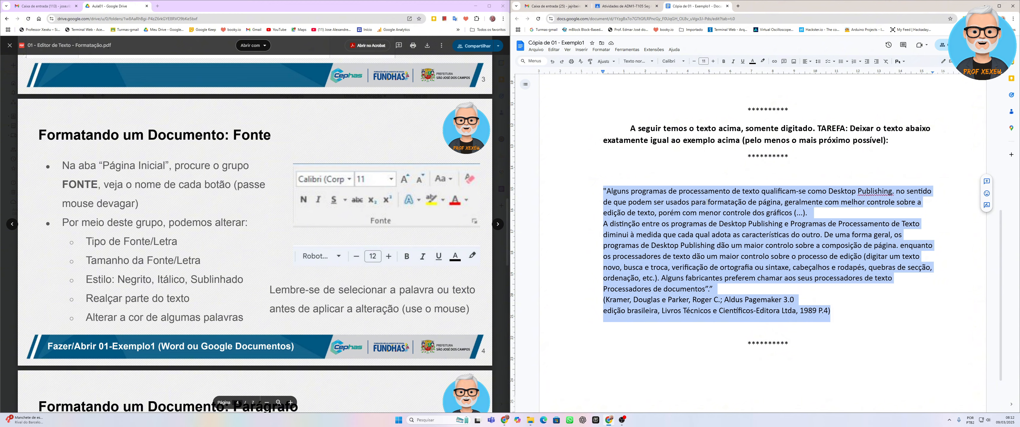
scroll(706, 202, up, 3)
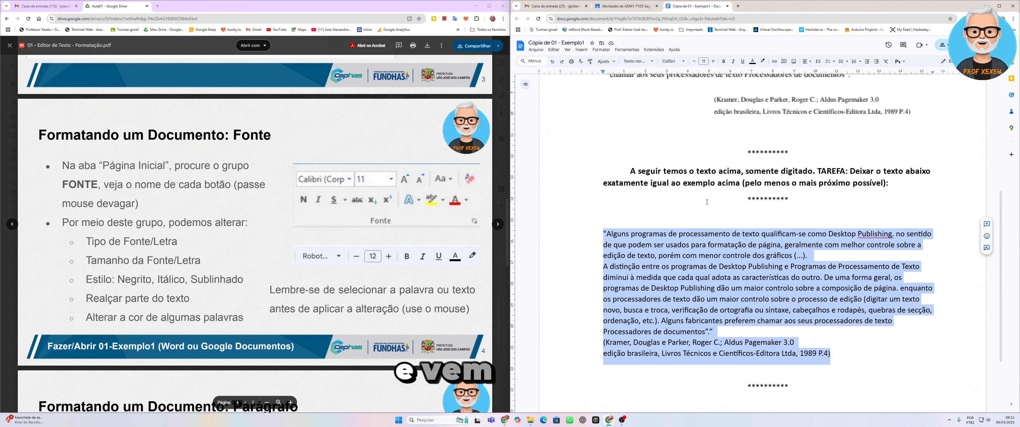
scroll(707, 202, up, 2)
scroll(707, 202, down, 5)
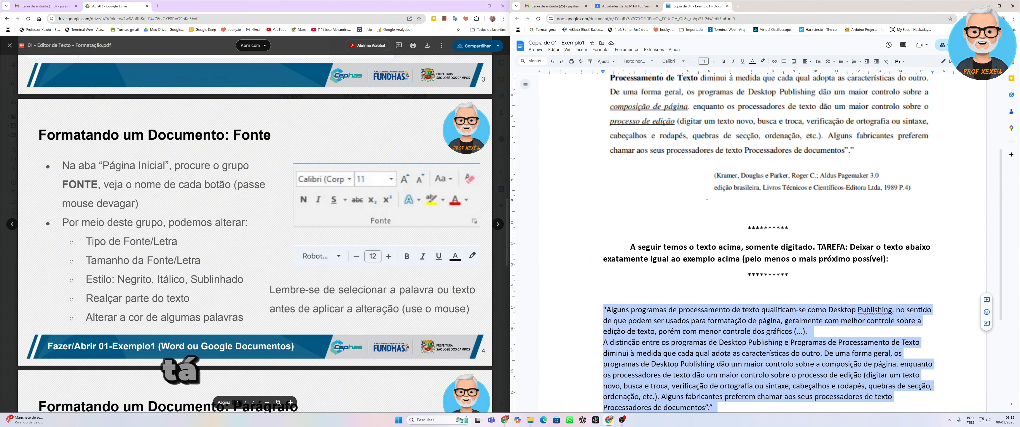
scroll(707, 202, up, 6)
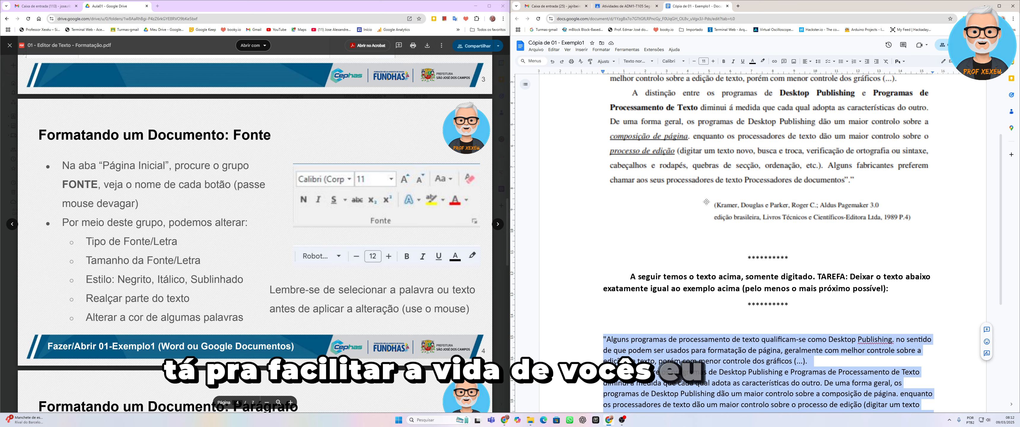
Set the font of the selected task text to Times New Roman and check it against the example.
click(684, 64)
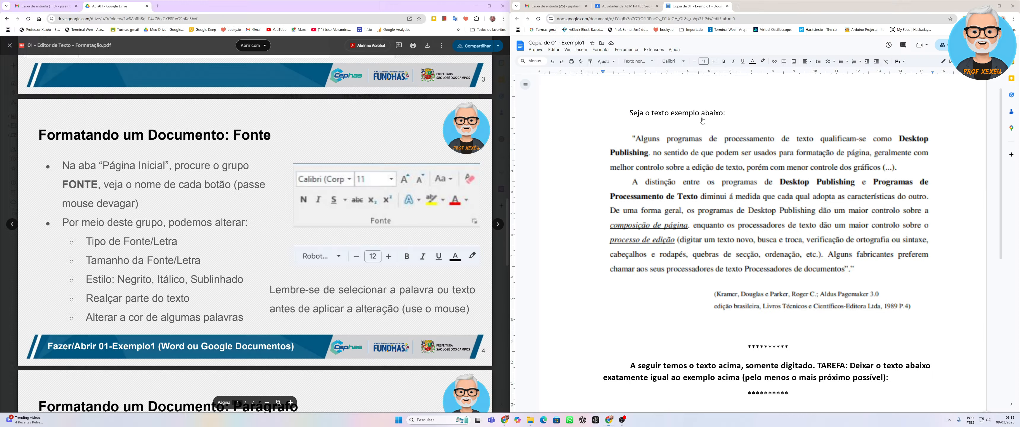
click(673, 61)
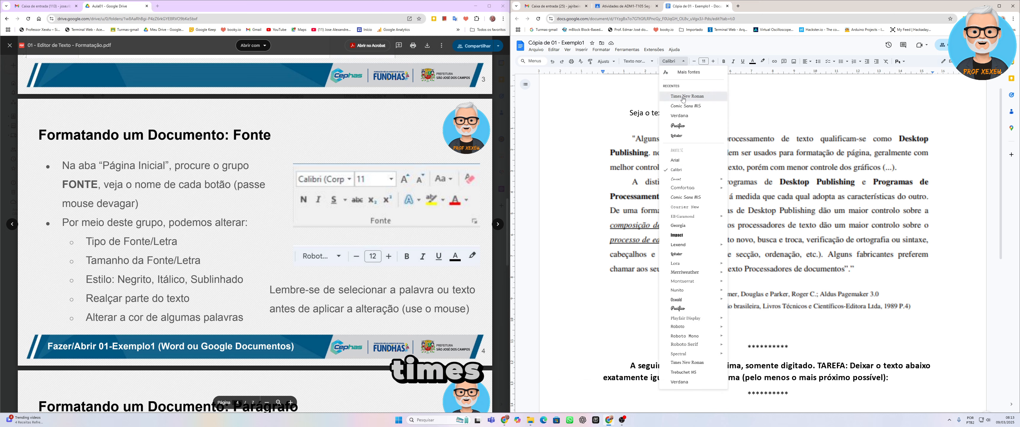
click(654, 194)
scroll(654, 194, down, 6)
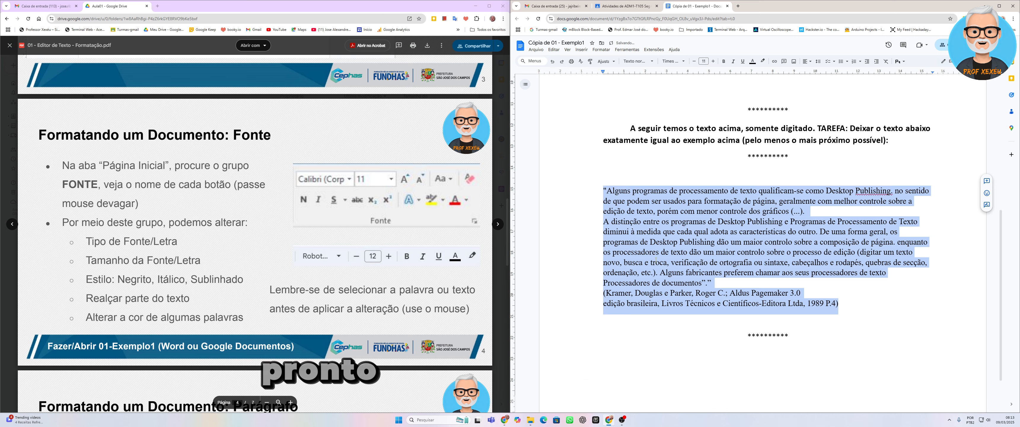
scroll(663, 243, up, 3)
scroll(665, 229, down, 4)
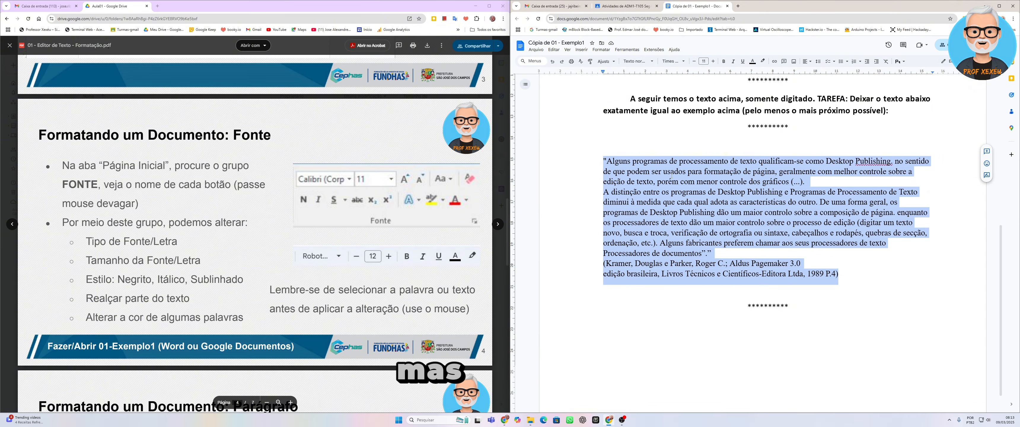
Compare the letter size with the example and increase the selected task text's font size to 12.
scroll(645, 223, up, 6)
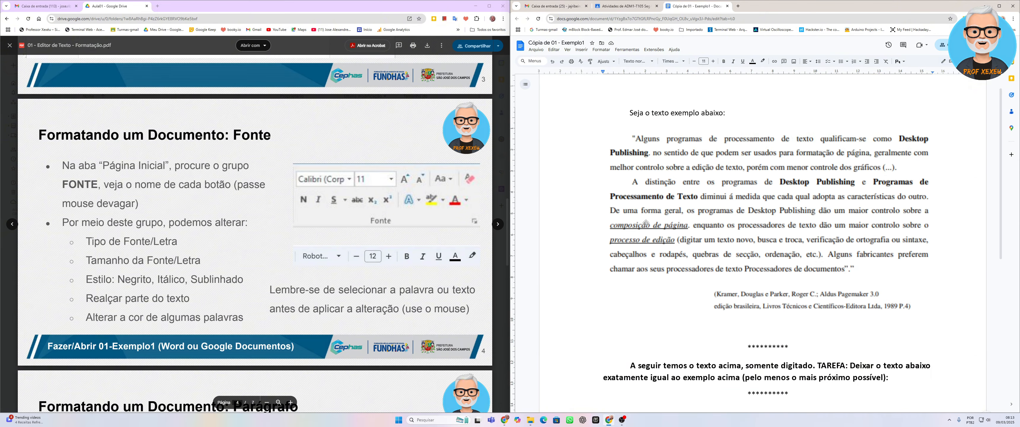
scroll(646, 223, down, 4)
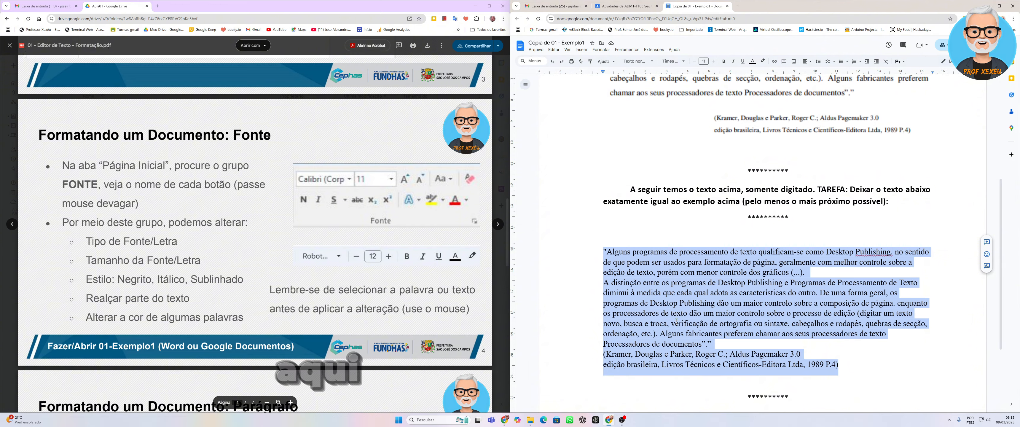
scroll(676, 321, up, 4)
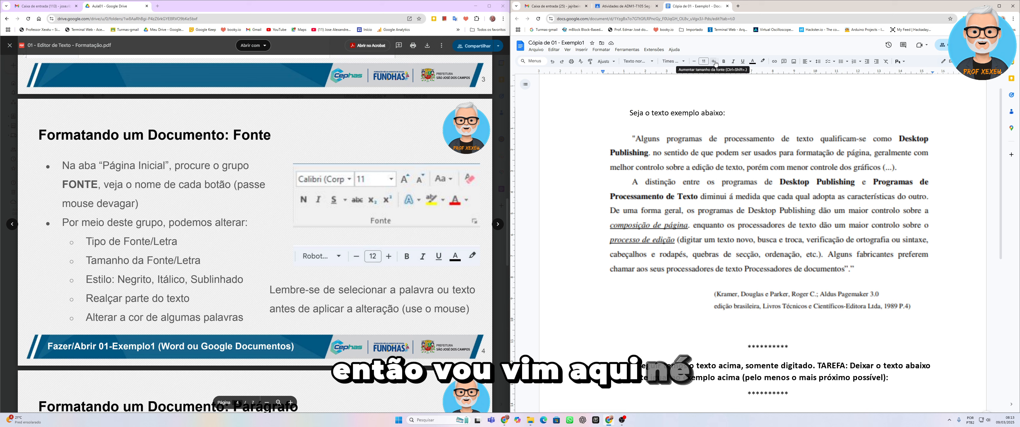
click(714, 62)
scroll(710, 163, down, 5)
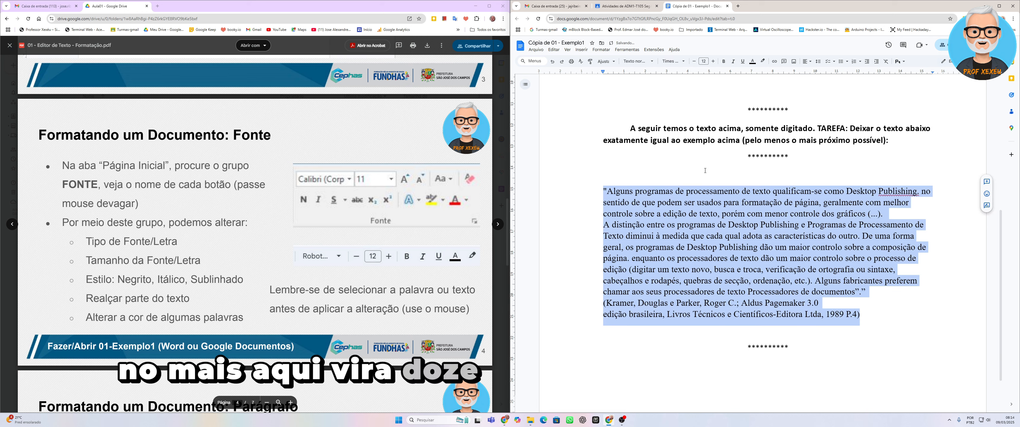
scroll(697, 238, up, 4)
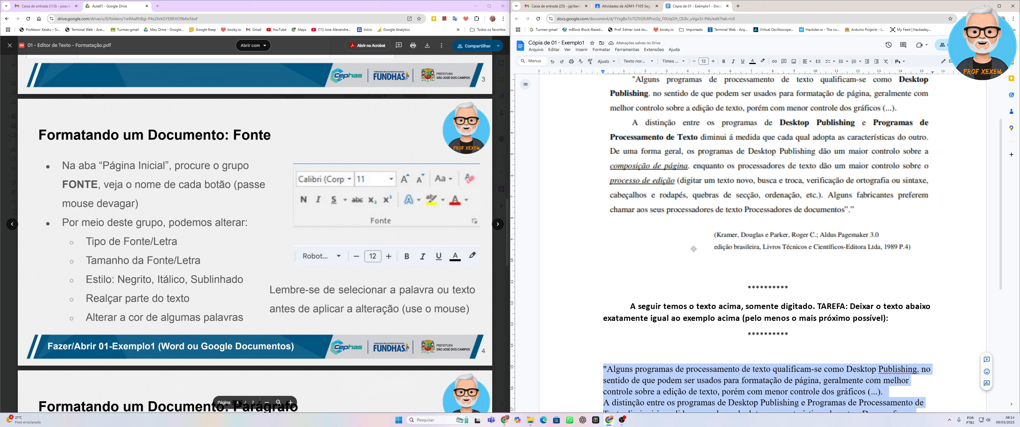
Insert an empty line between the second body paragraph and the source citation of the task text, as in the example.
scroll(697, 229, up, 1)
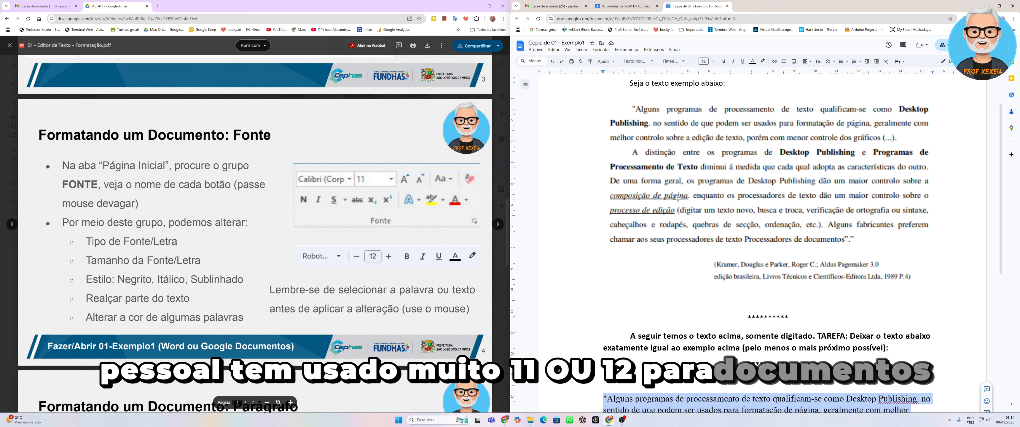
scroll(711, 225, down, 2)
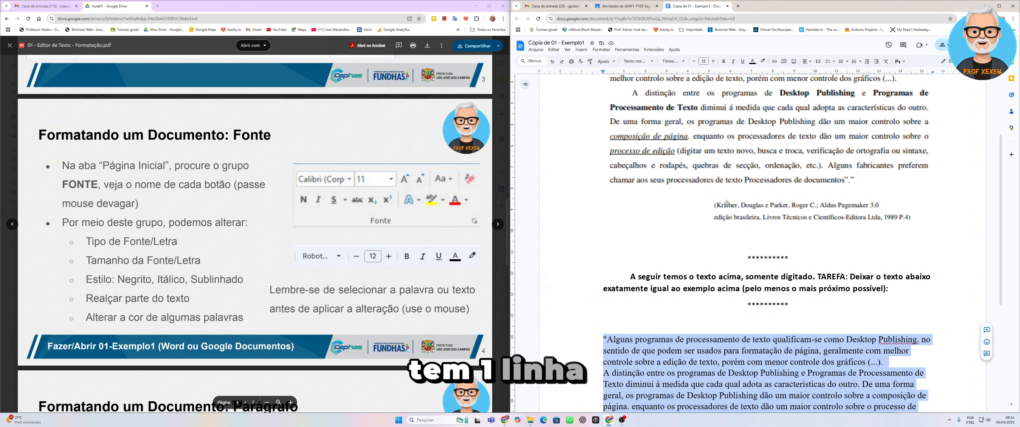
scroll(732, 199, down, 4)
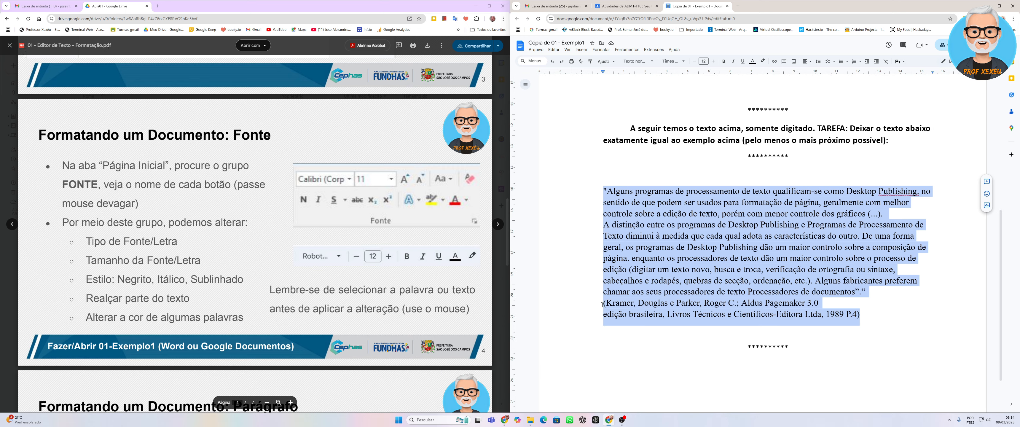
click(604, 304)
scroll(609, 308, up, 2)
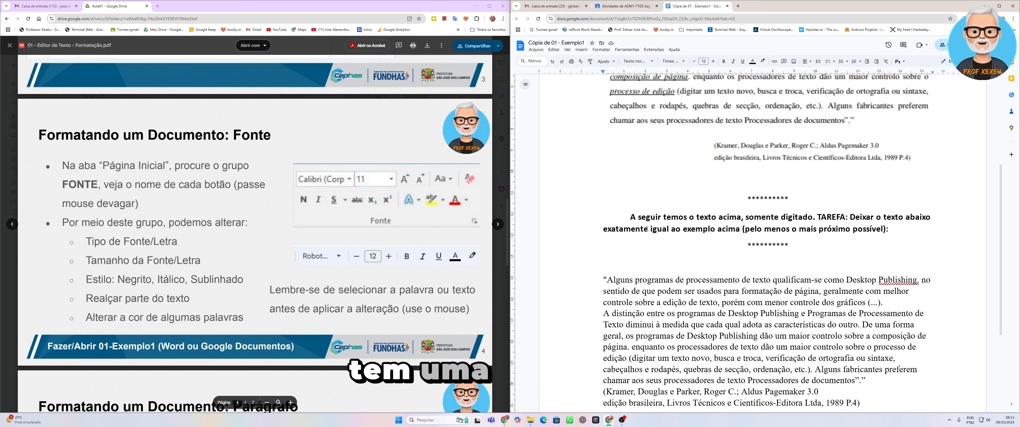
scroll(593, 279, down, 3)
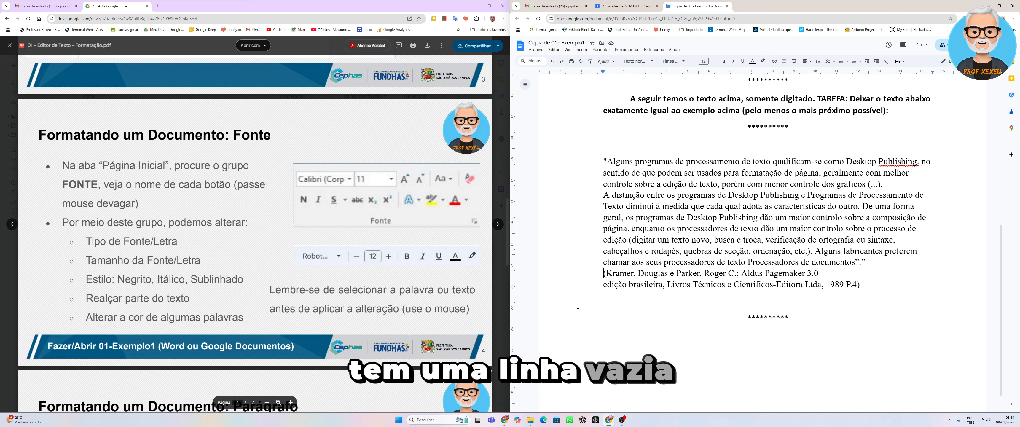
click(600, 276)
key(Return)
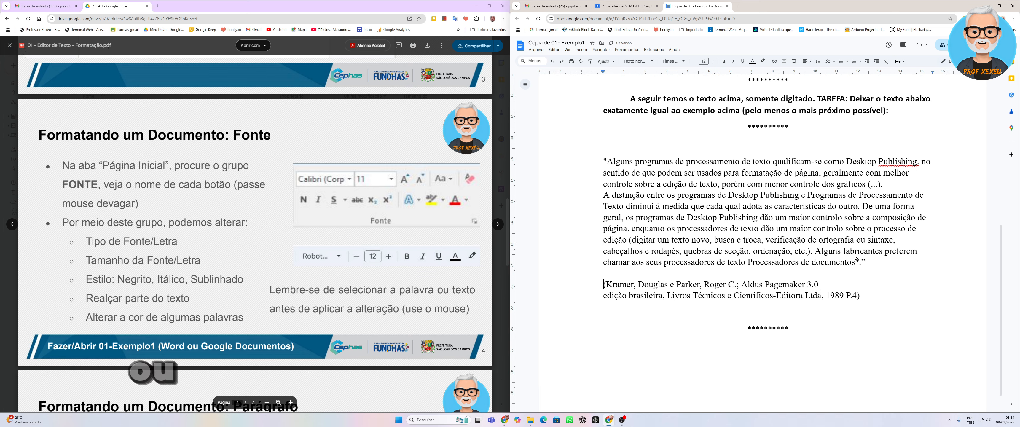
click(867, 266)
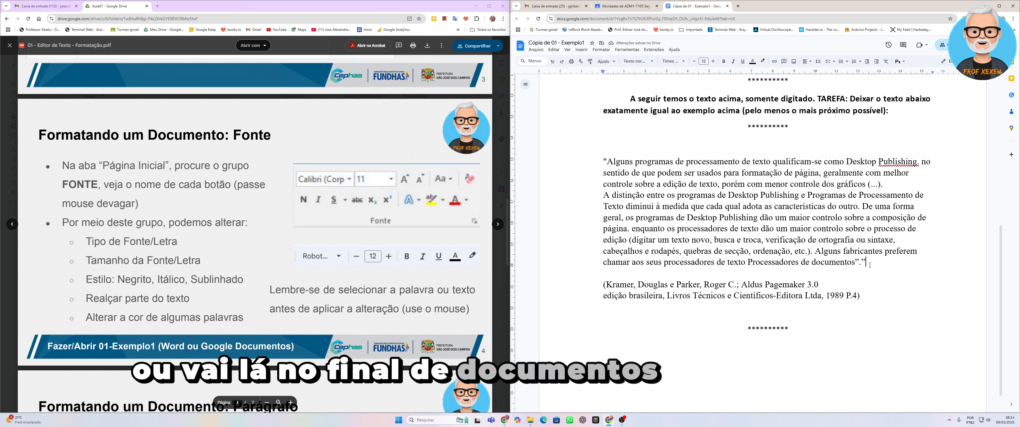
Select both lines of the source citation and reduce their font size to 10, comparing them with the example.
click(602, 284)
key(shift+Down)
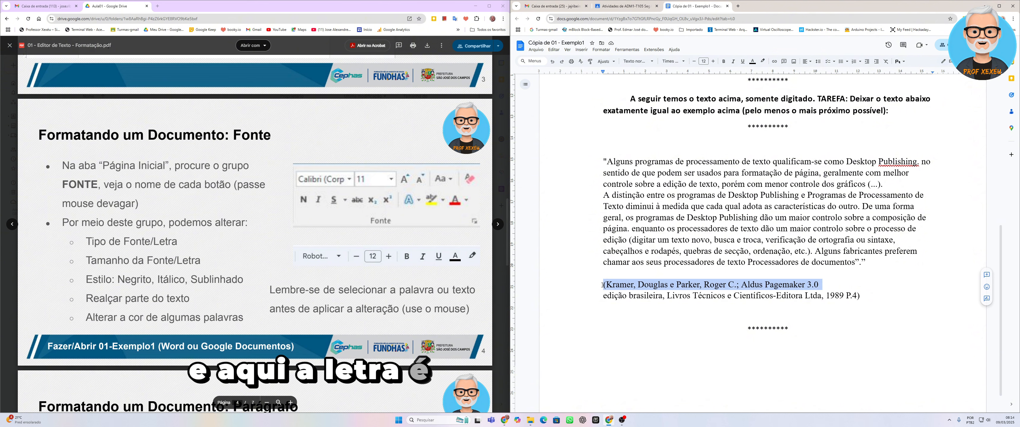
key(shift+Down)
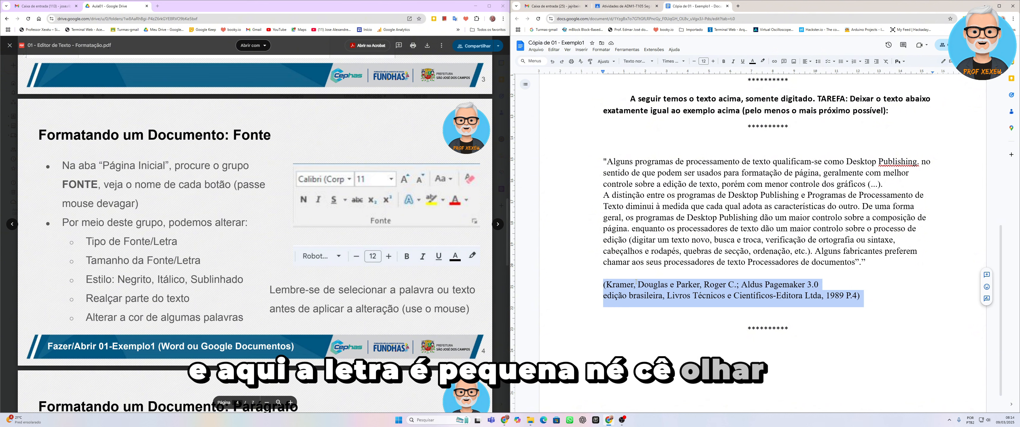
scroll(636, 282, up, 3)
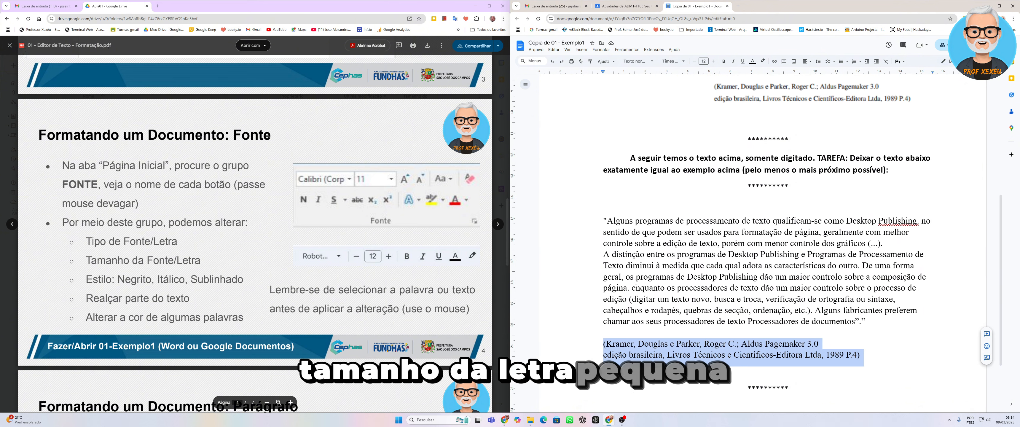
click(694, 61)
click(694, 62)
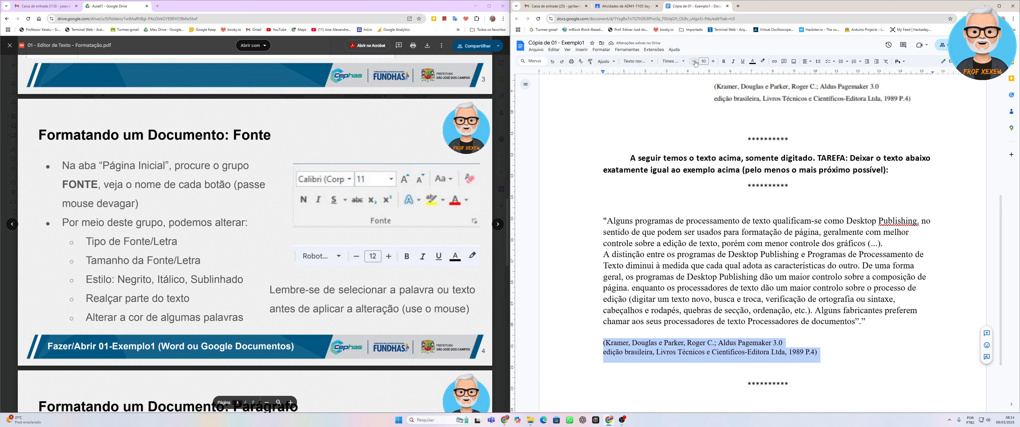
click(695, 62)
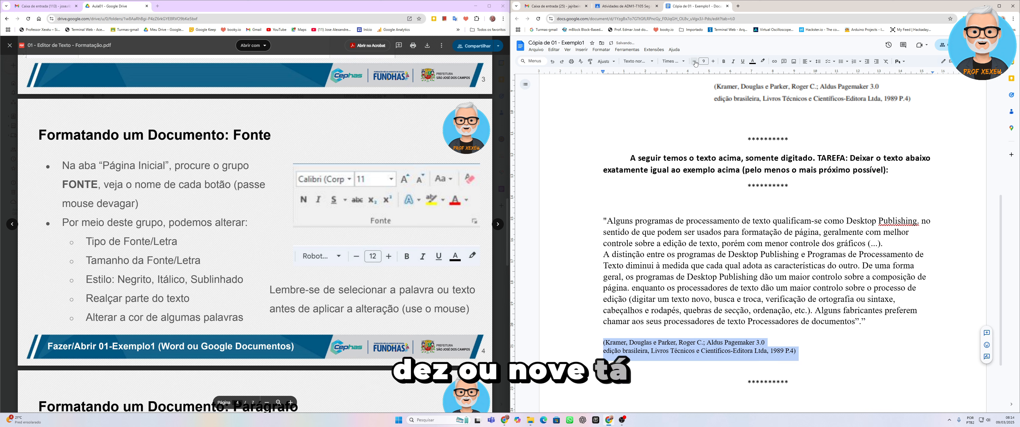
click(713, 62)
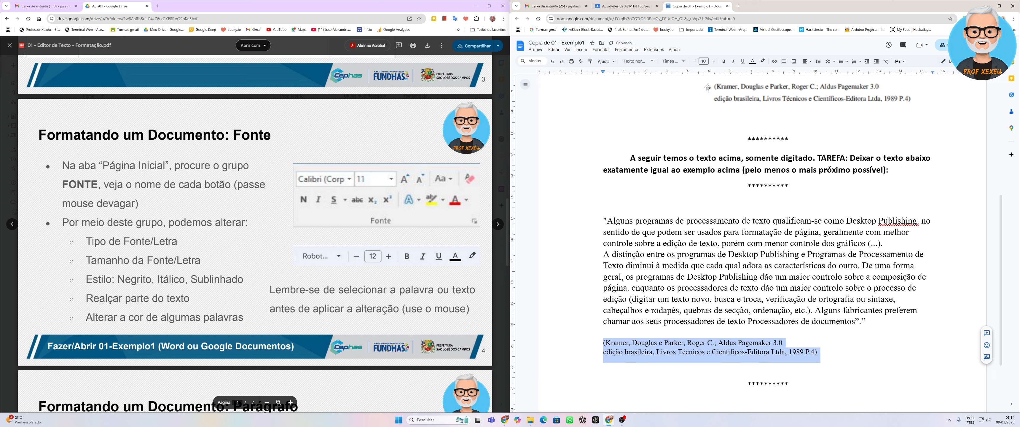
scroll(705, 103, up, 3)
scroll(688, 171, down, 3)
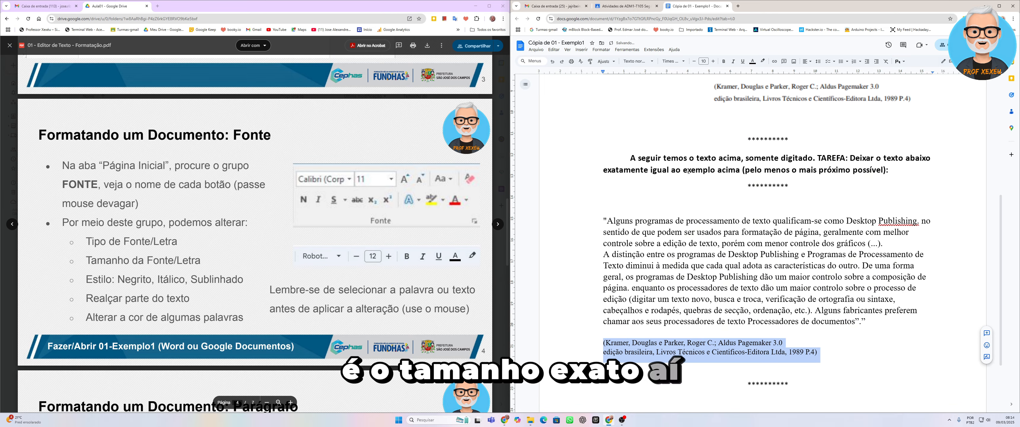
Check the paragraph indents in the example and place the cursor before the opening quotation mark of the first task paragraph.
scroll(688, 171, up, 5)
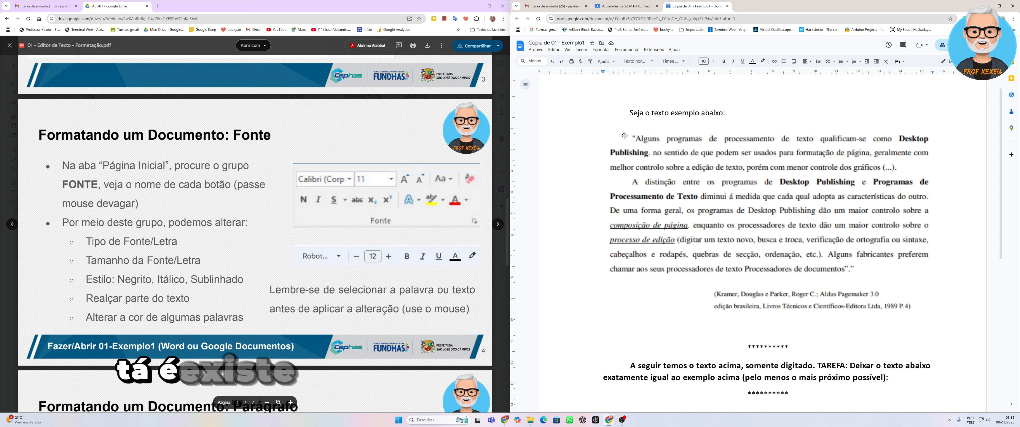
scroll(623, 141, down, 5)
scroll(624, 136, down, 2)
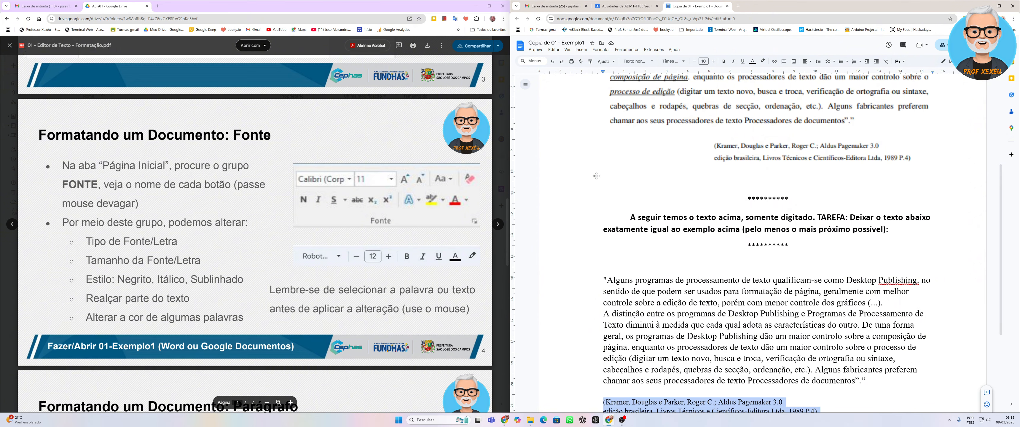
click(602, 280)
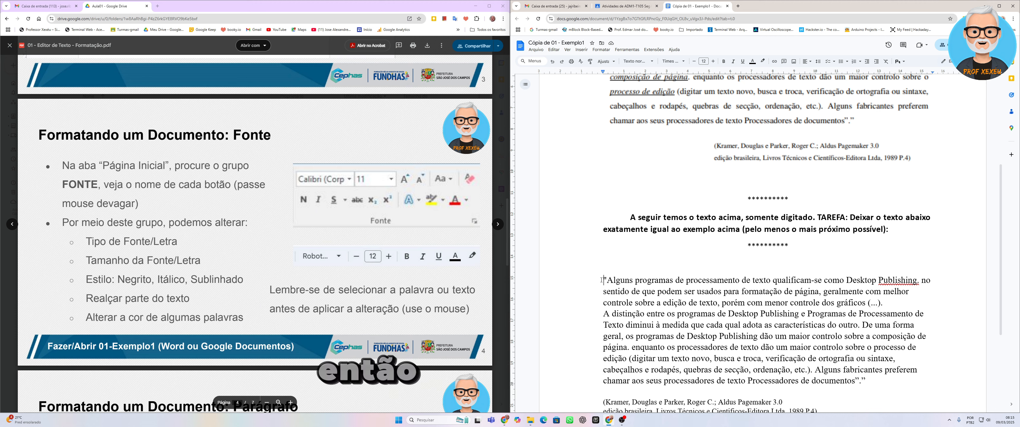
key(Tab)
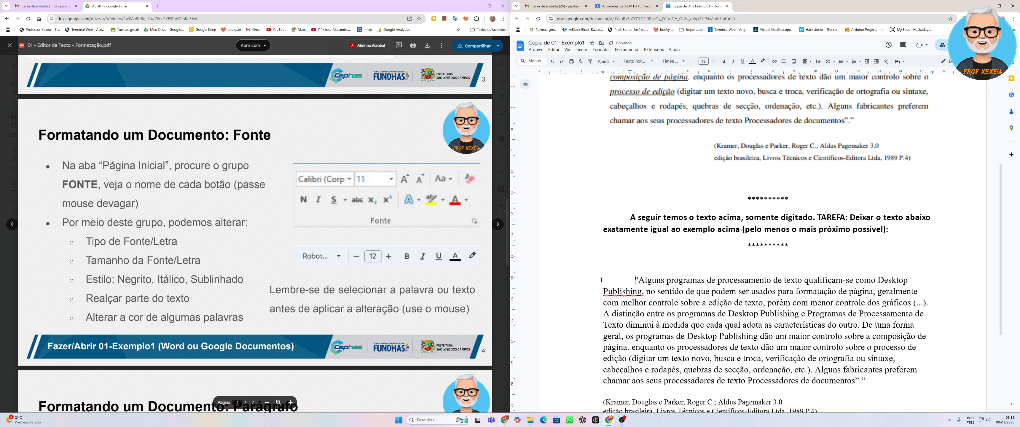
key(BackSpace)
key(BackSpace)
key(BackSpace)
key(BackSpace)
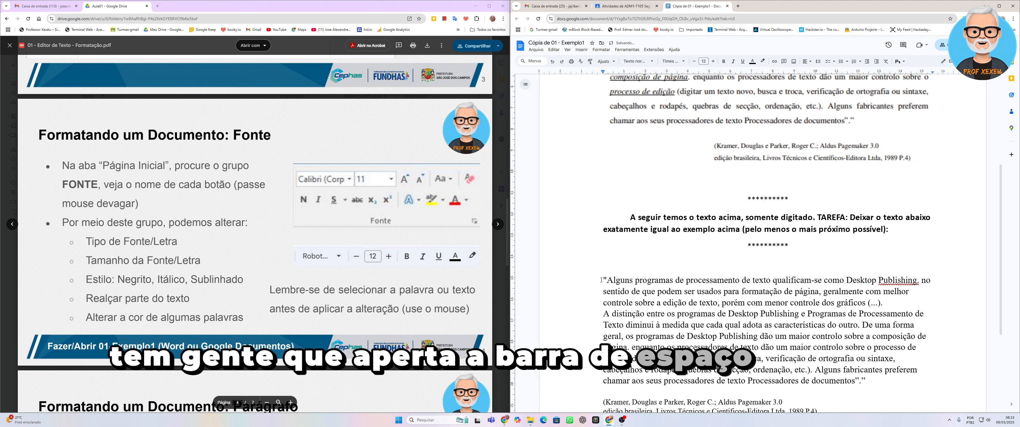
Indent the first line of each of the two body paragraphs of the task text by one tab stop.
key(Tab)
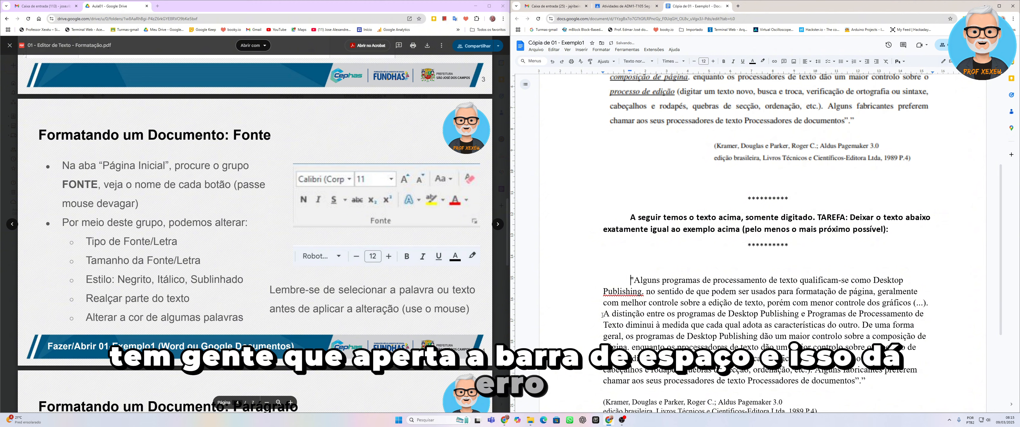
click(602, 315)
key(Tab)
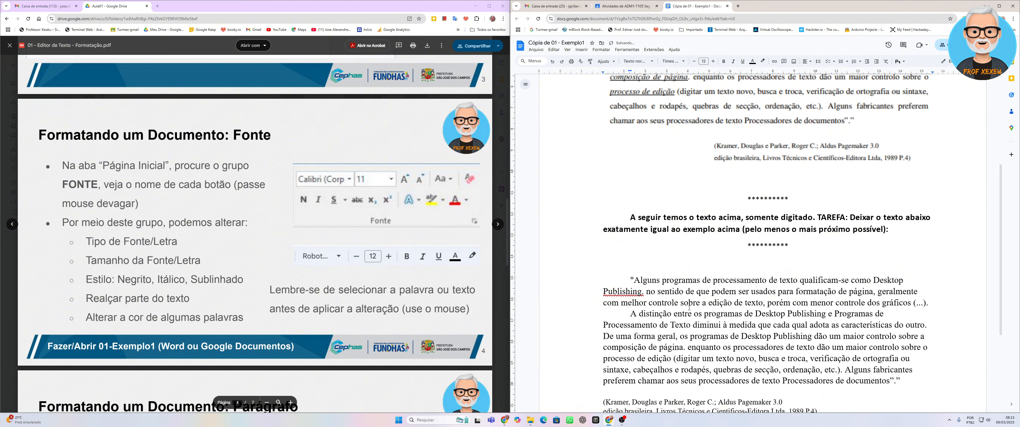
Indent both lines of the source citation by four tab stops and compare the indents with the example.
scroll(690, 308, down, 3)
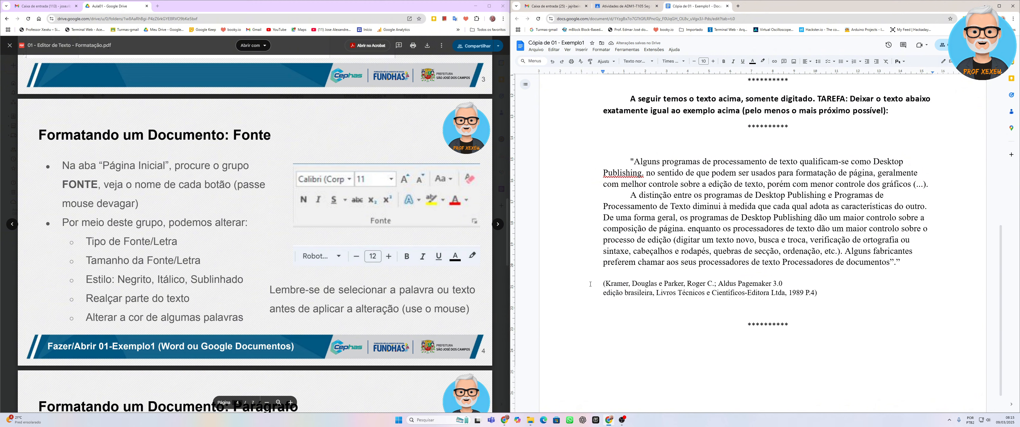
key(shift+Down)
key(Tab)
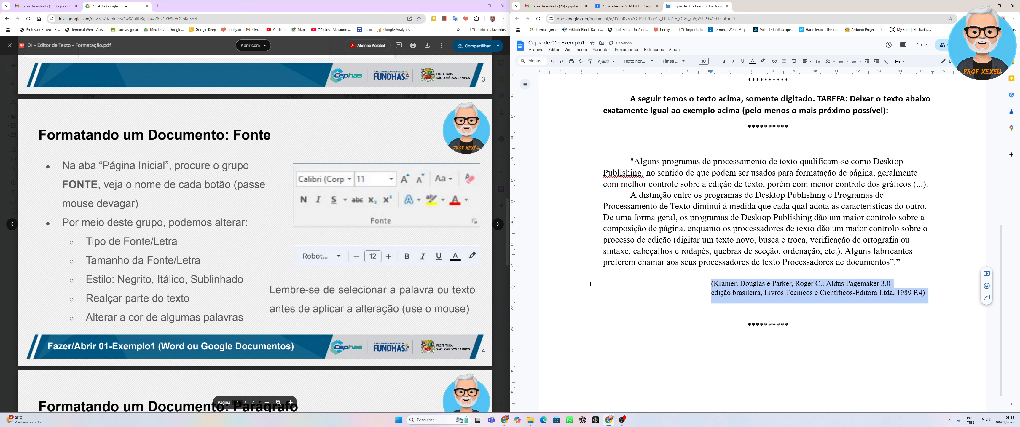
scroll(713, 246, up, 1)
click(736, 255)
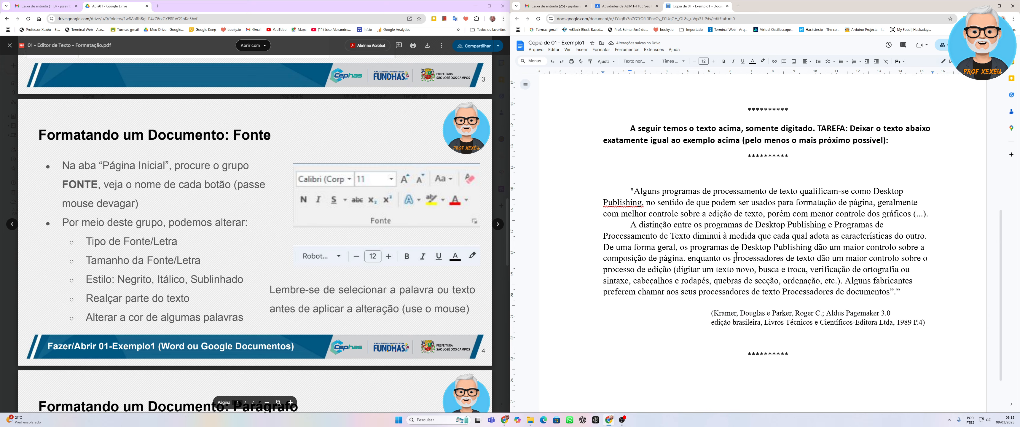
scroll(736, 255, up, 3)
scroll(737, 255, down, 4)
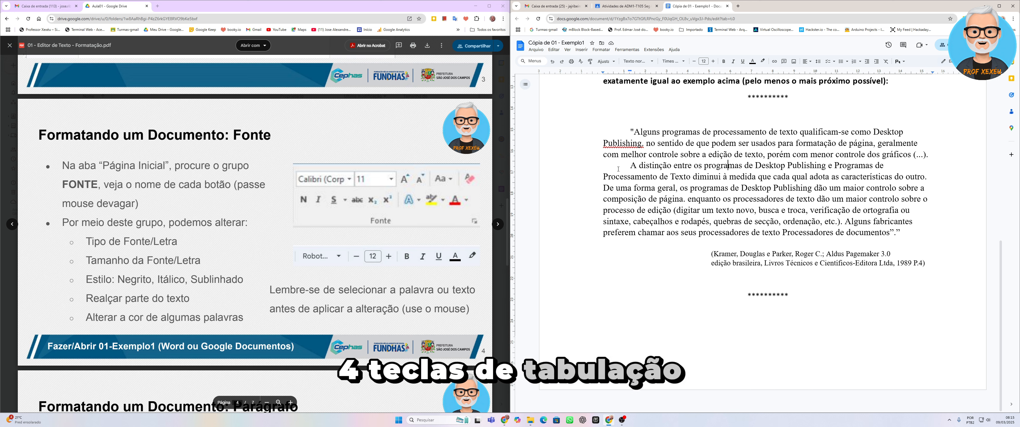
scroll(657, 223, up, 8)
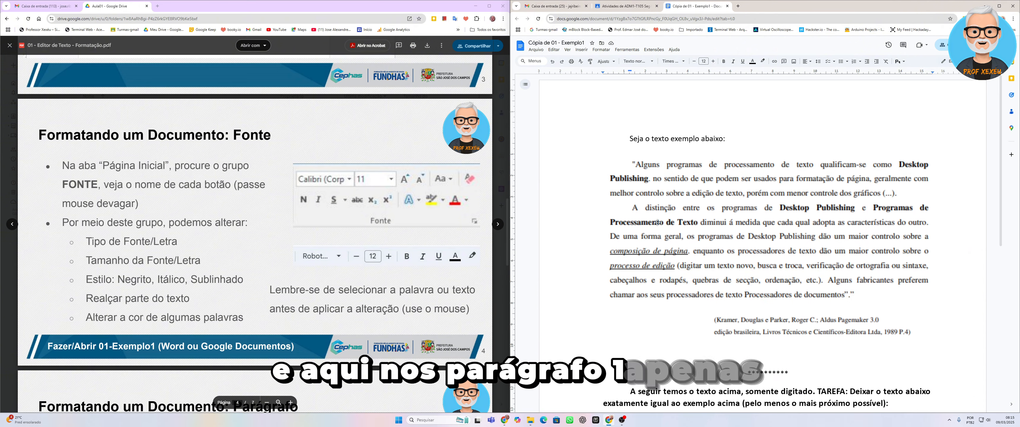
scroll(658, 223, down, 6)
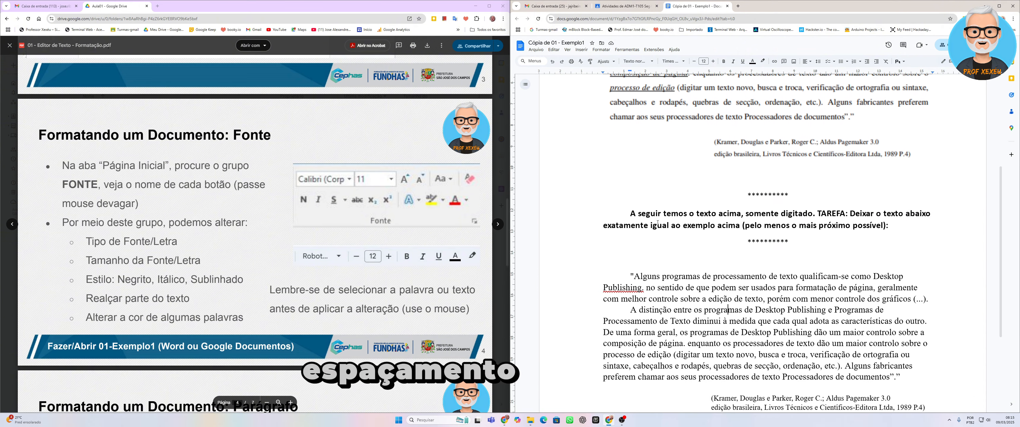
Select the task text from the first paragraph through the source citation and compare its line spacing with the example.
drag(629, 187, 939, 319)
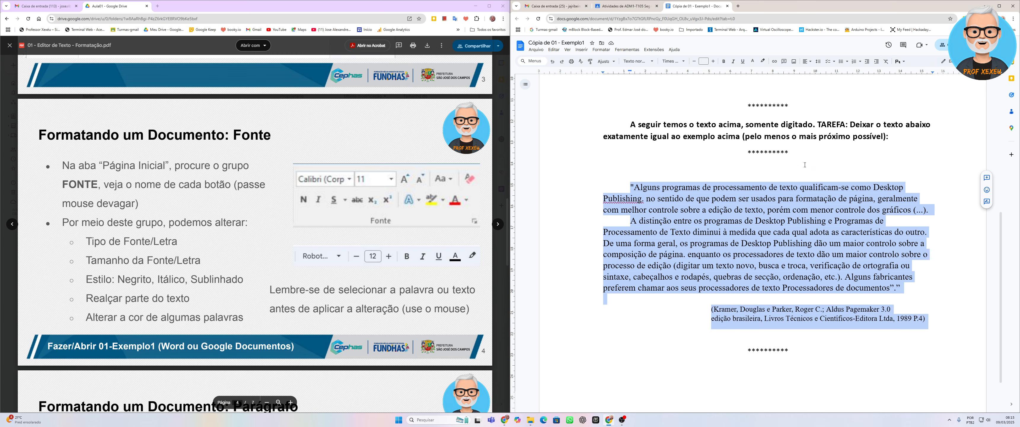
scroll(768, 262, up, 5)
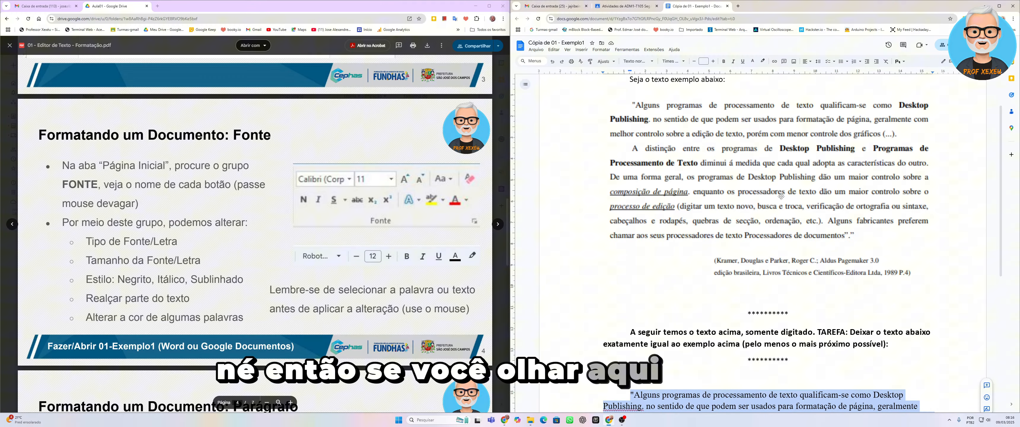
scroll(804, 374, down, 4)
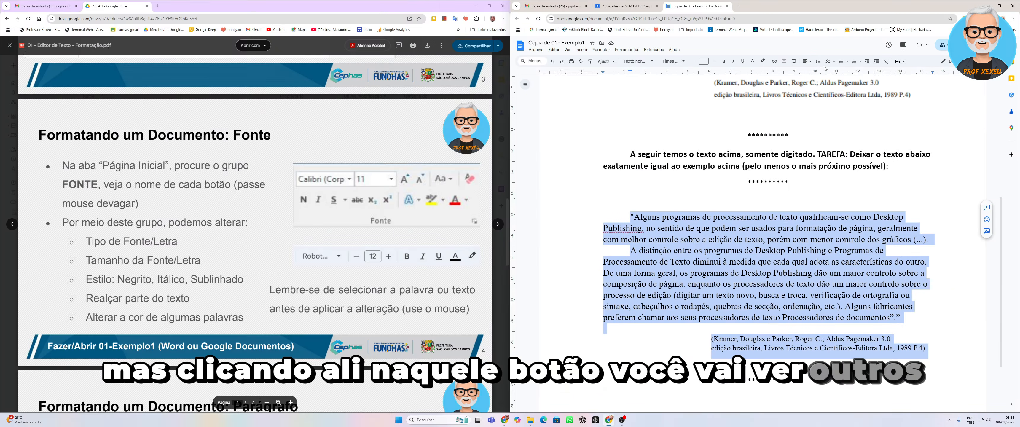
Try line spacings of 1.5 and 1.15 on the selected task text.
click(806, 80)
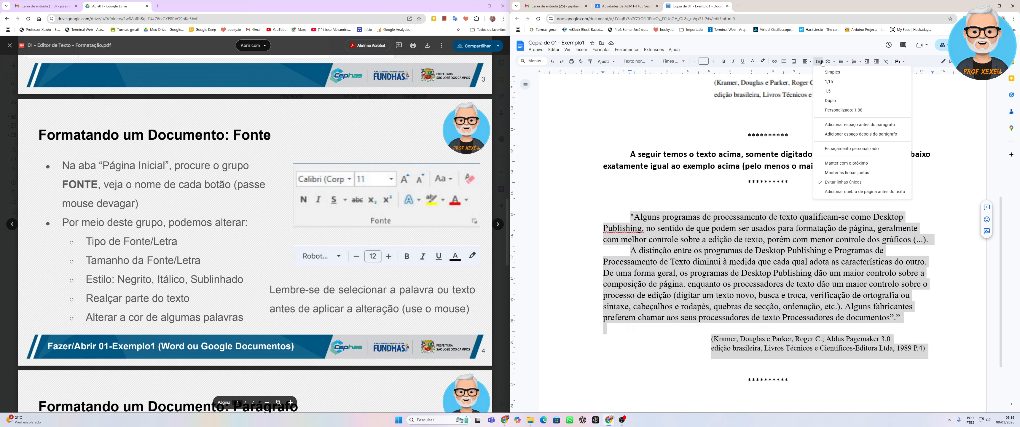
click(840, 96)
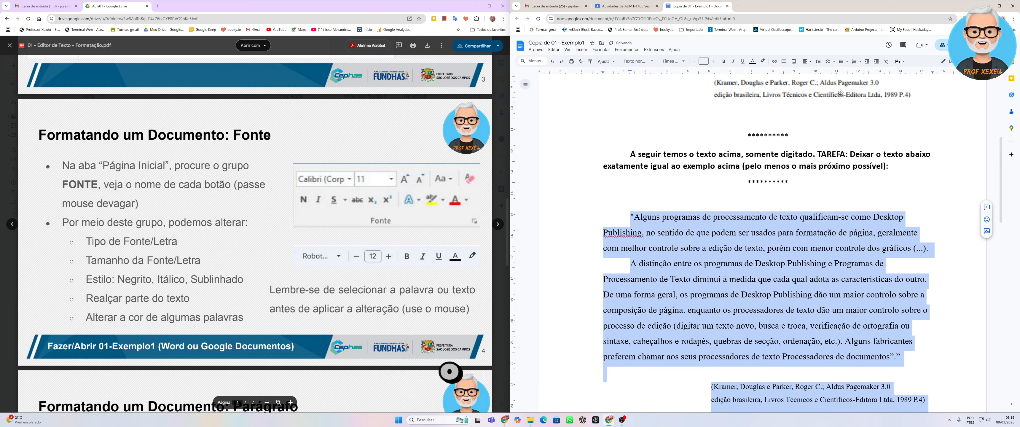
click(818, 61)
click(829, 81)
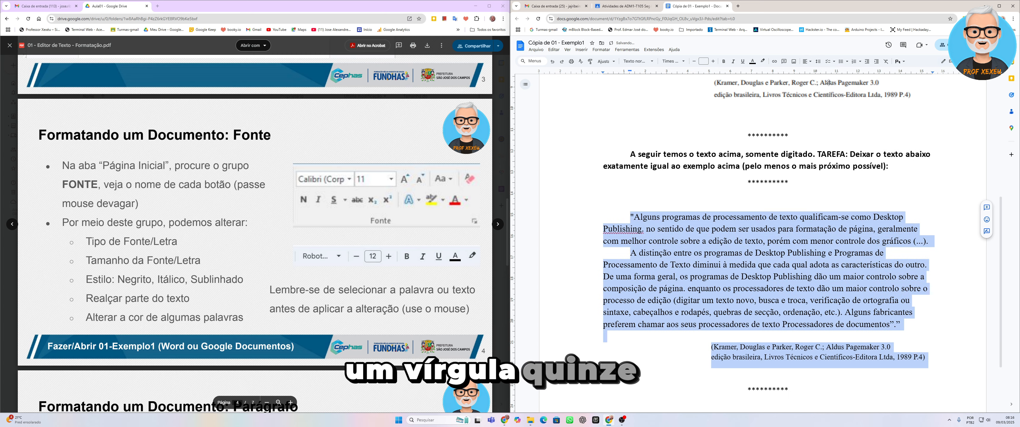
Set the line spacing of the selected task text to single (Simples).
click(806, 62)
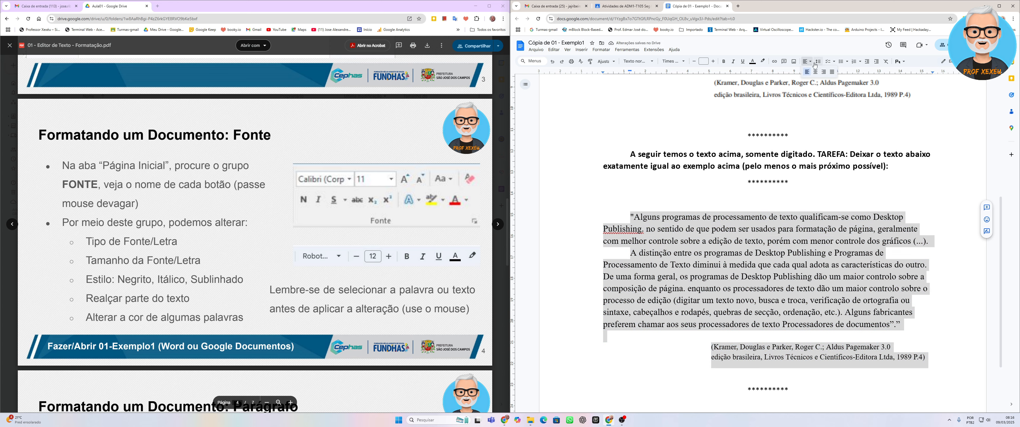
click(818, 62)
click(832, 75)
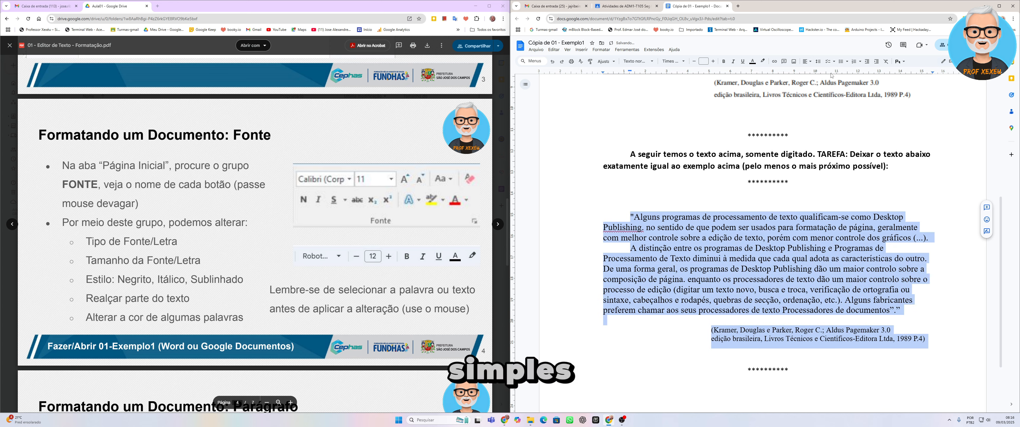
Try double line spacing on the selected task text and settle on 1.5.
click(818, 61)
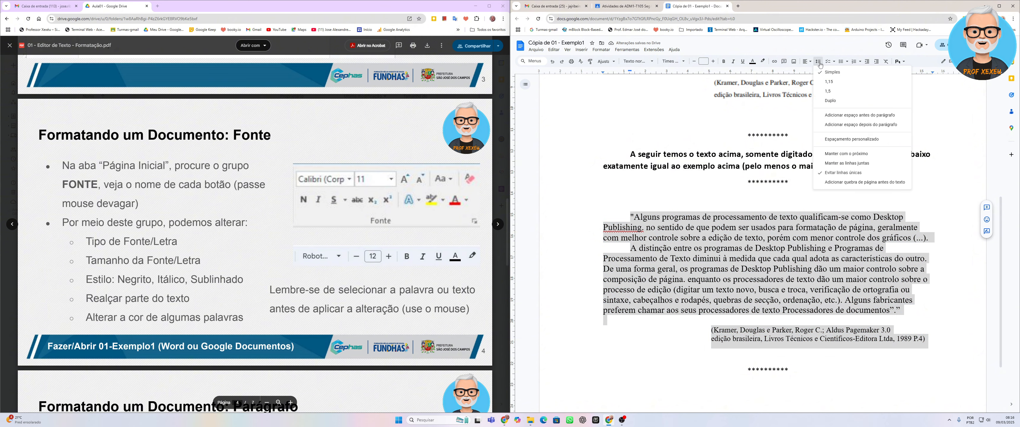
click(825, 100)
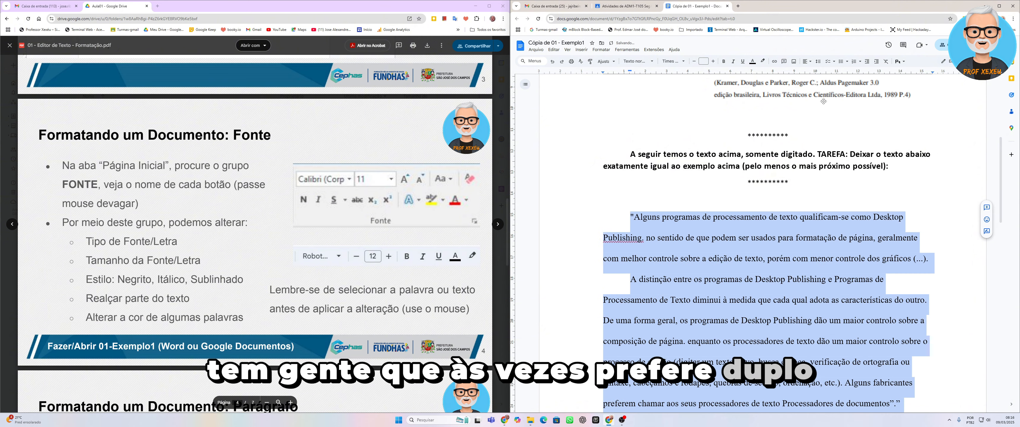
click(818, 62)
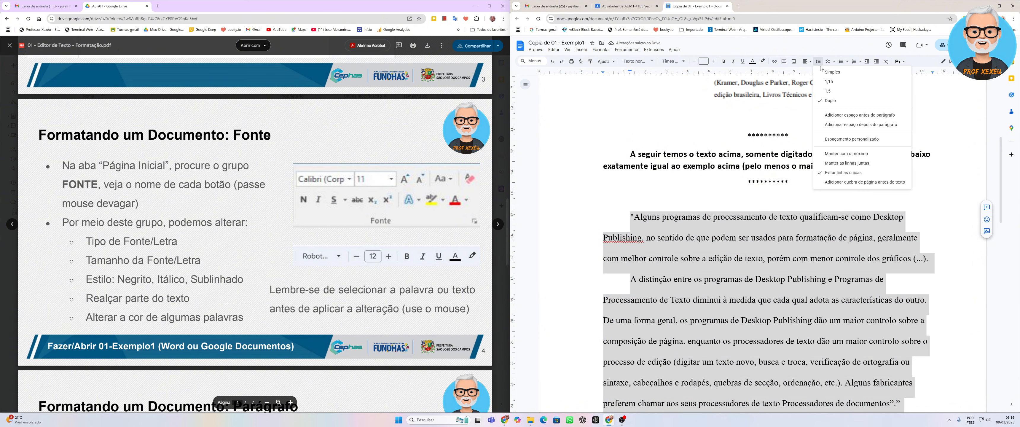
click(832, 92)
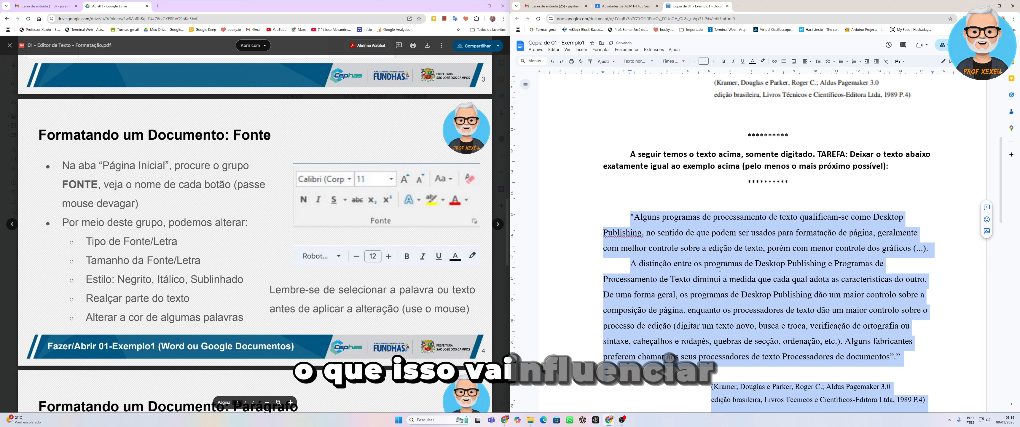
Compare the line spacing and the alignment of the line endings in the example with those in the task text.
scroll(742, 241, up, 5)
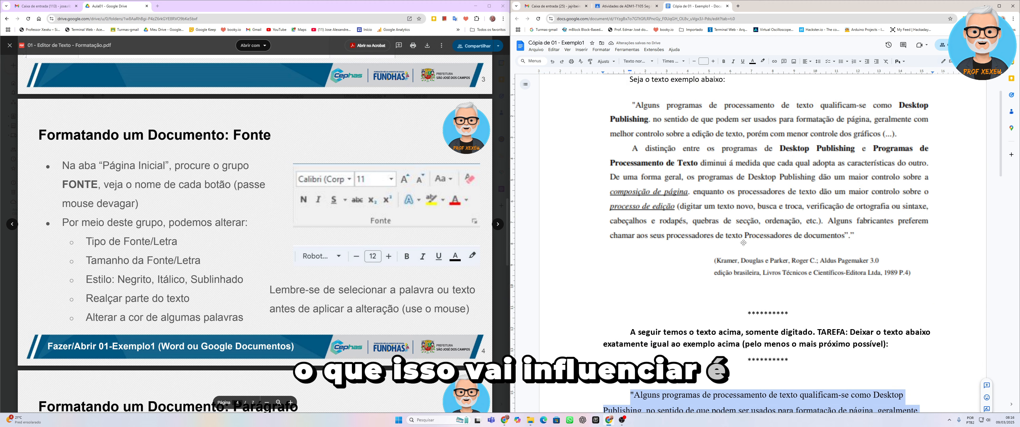
scroll(743, 243, down, 4)
scroll(744, 242, down, 2)
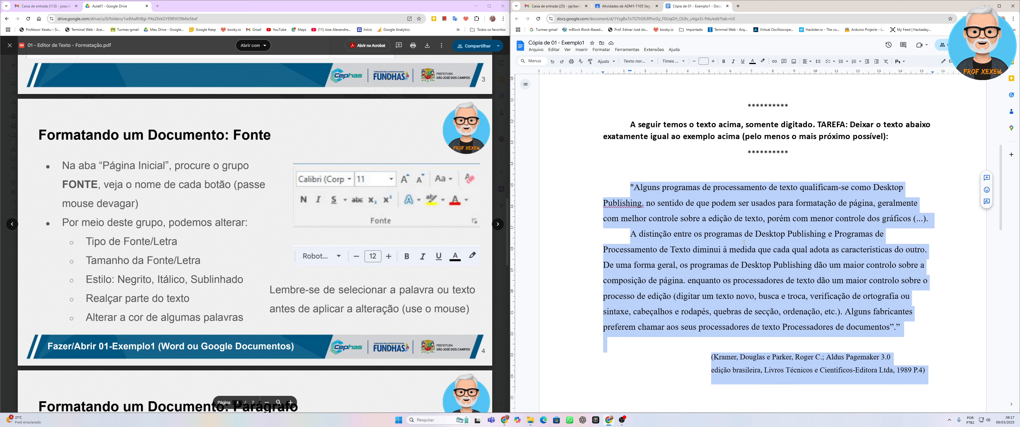
scroll(744, 243, up, 7)
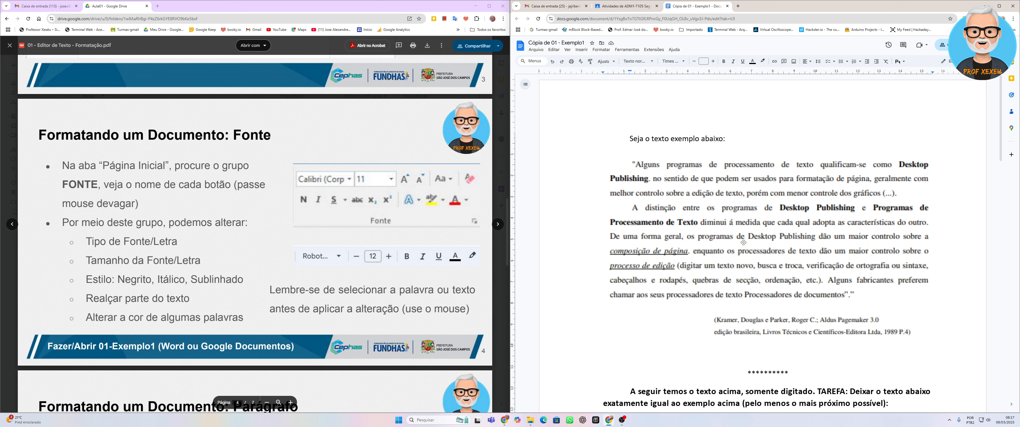
scroll(737, 261, down, 2)
scroll(737, 237, up, 1)
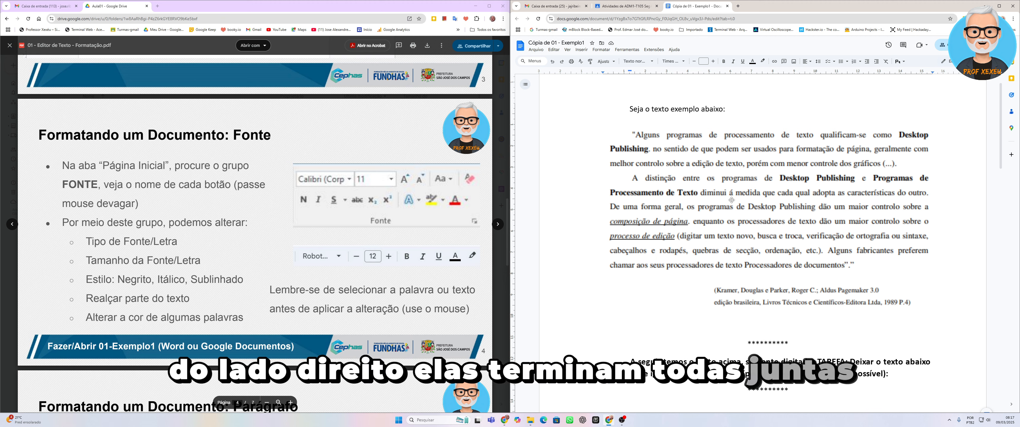
scroll(721, 183, down, 7)
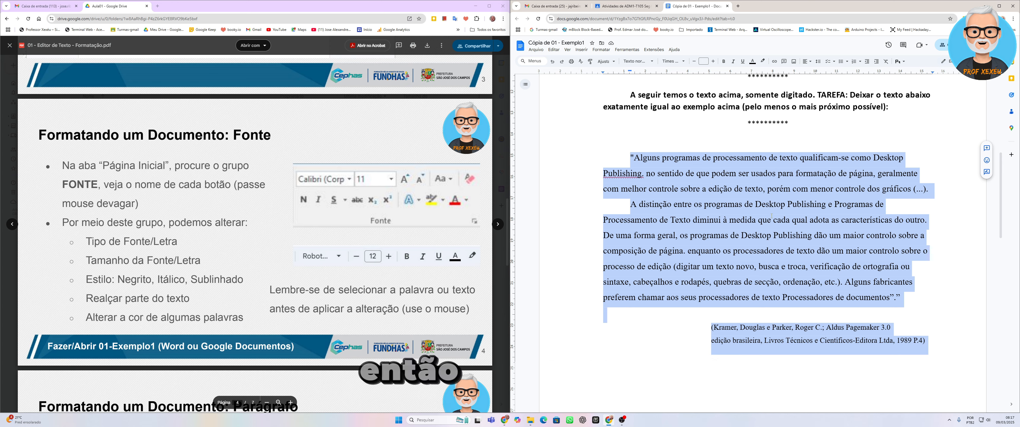
scroll(792, 193, up, 7)
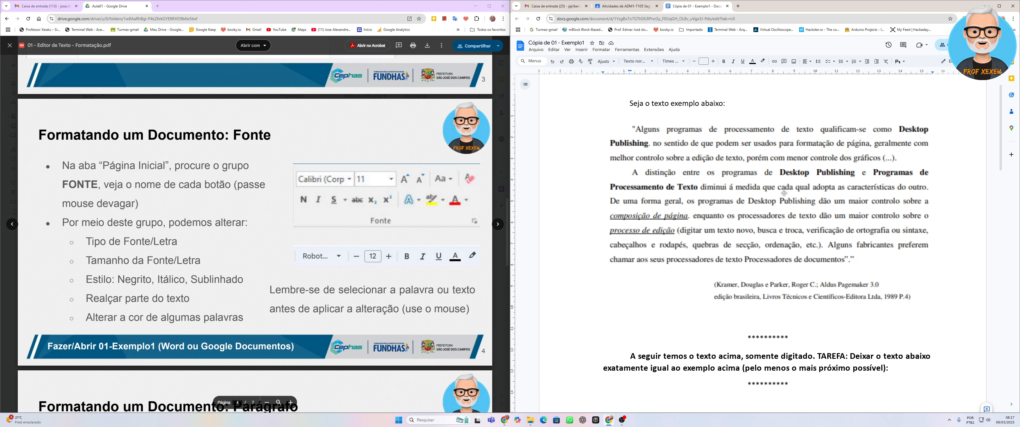
scroll(758, 184, down, 8)
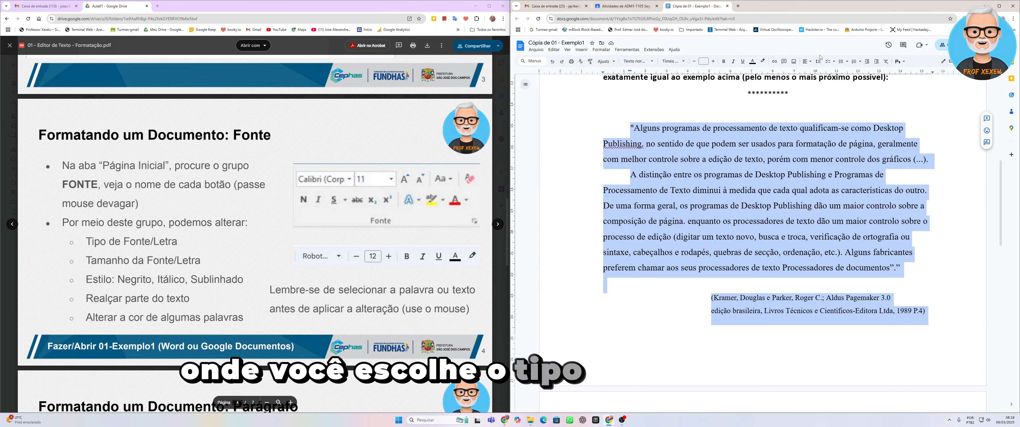
Try right and centre alignment on the selected task text.
click(811, 66)
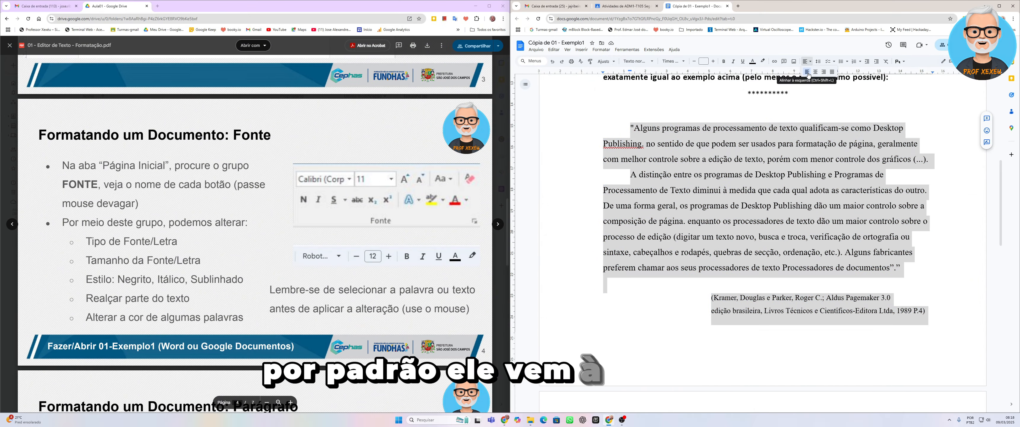
click(823, 72)
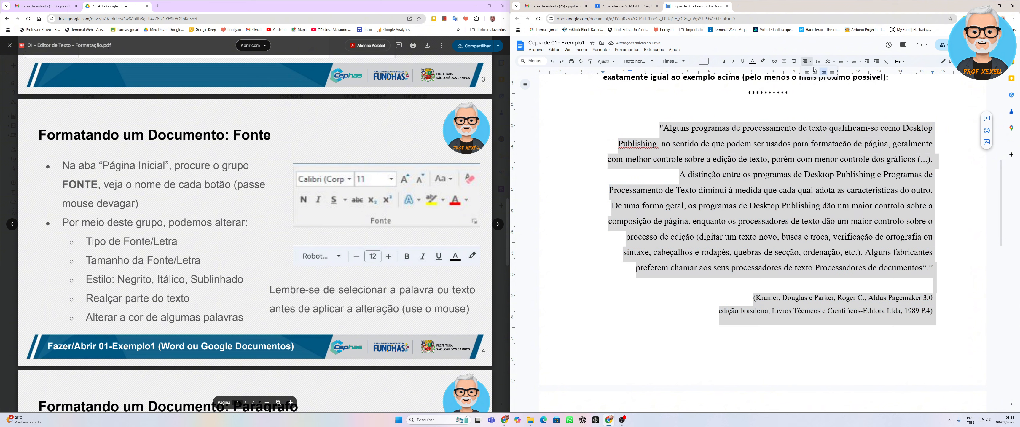
key(ctrl+shift+e)
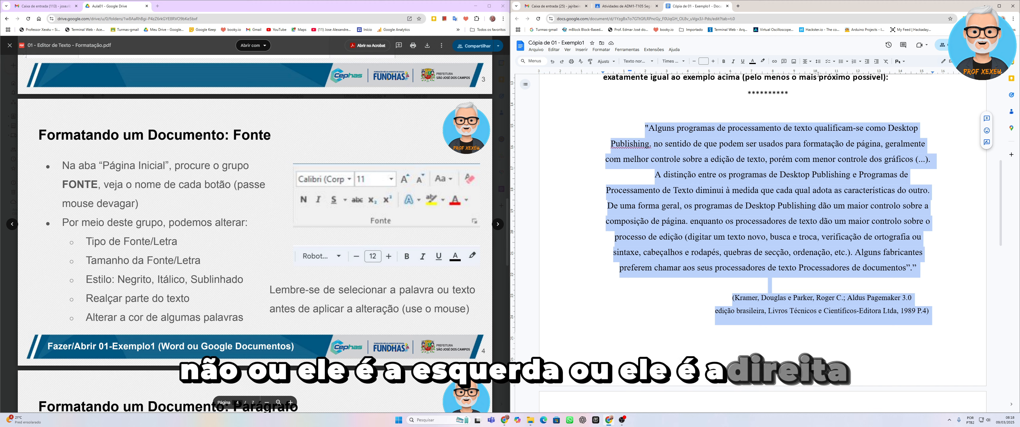
Justify the selected task text, including the source citation, and clear the selection.
click(809, 63)
click(833, 72)
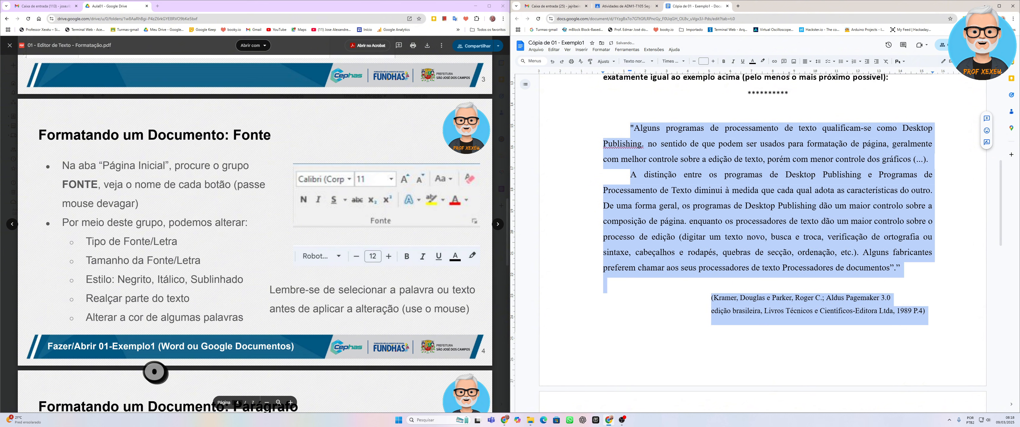
click(807, 64)
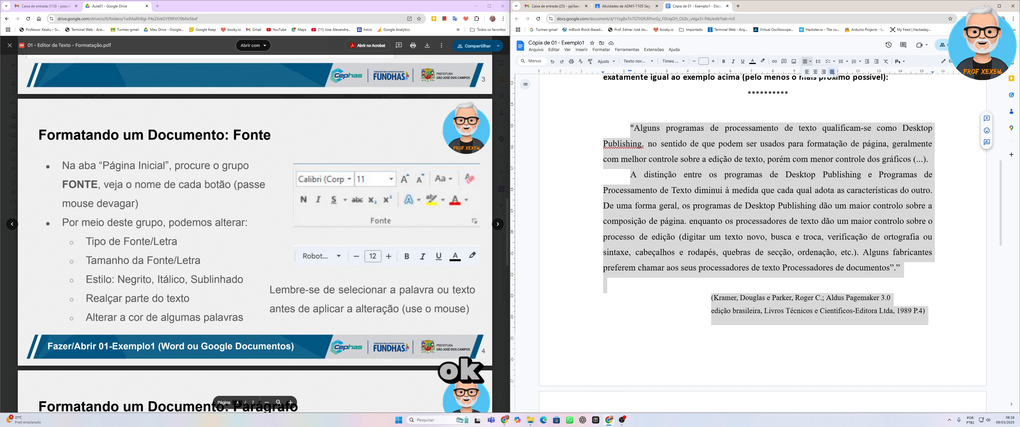
click(832, 72)
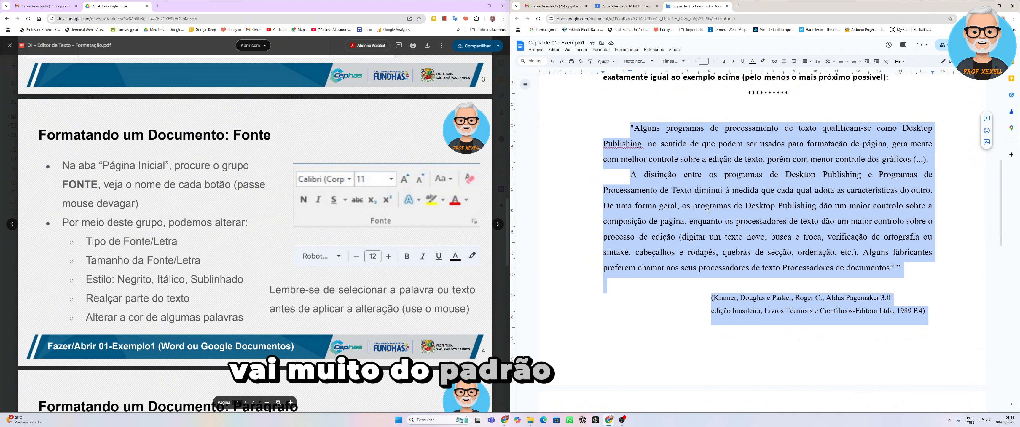
click(801, 149)
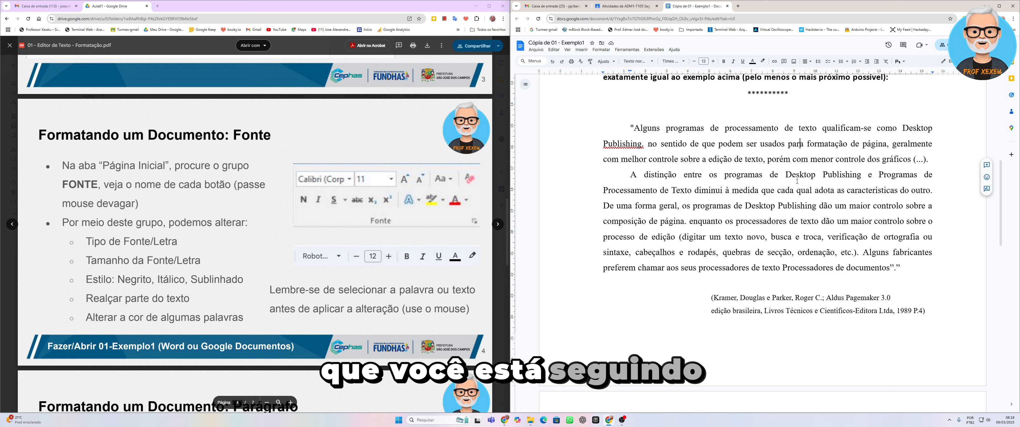
Check the example's bold words and make "Desktop Publishing" bold in the first paragraph of the task text.
scroll(794, 195, up, 6)
scroll(794, 194, up, 1)
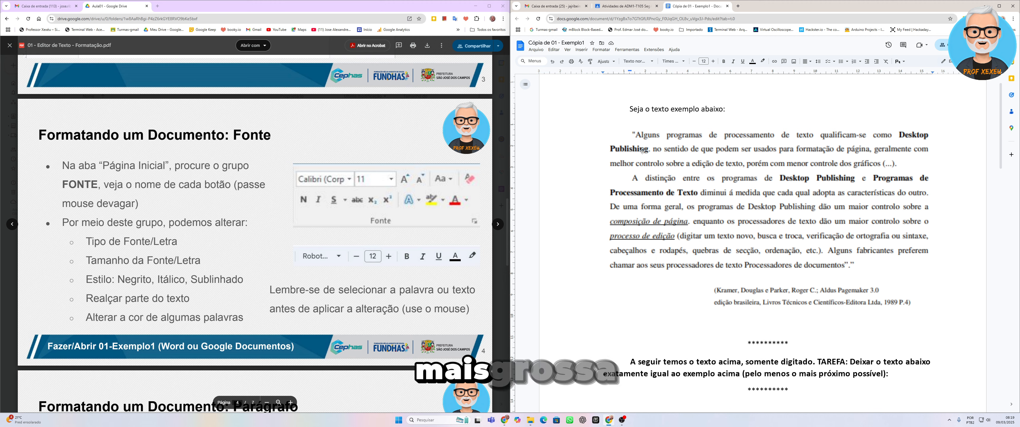
scroll(800, 202, down, 6)
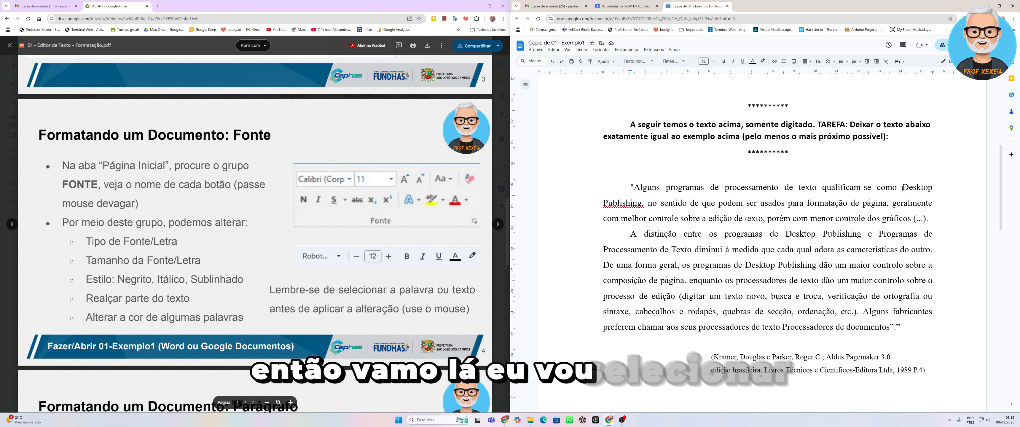
mouse_move(903, 187)
mouse_down()
mouse_move(772, 204)
mouse_move(641, 187)
mouse_move(643, 204)
mouse_up()
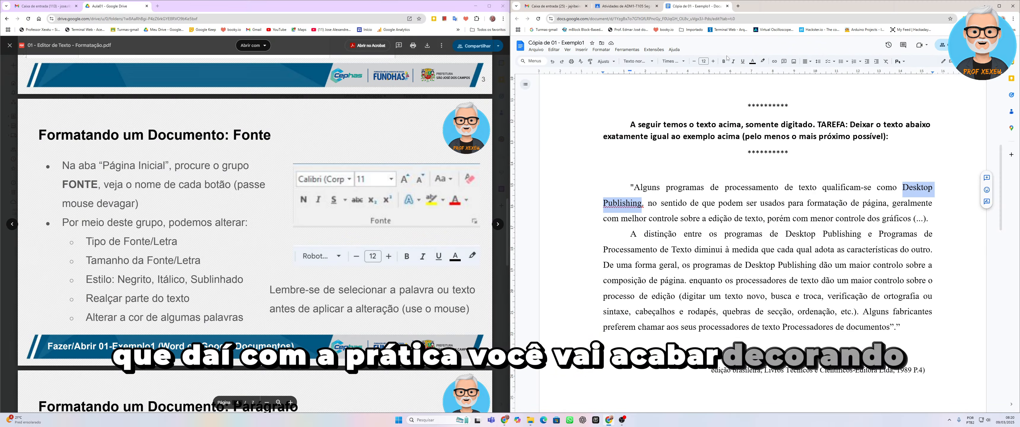
click(713, 85)
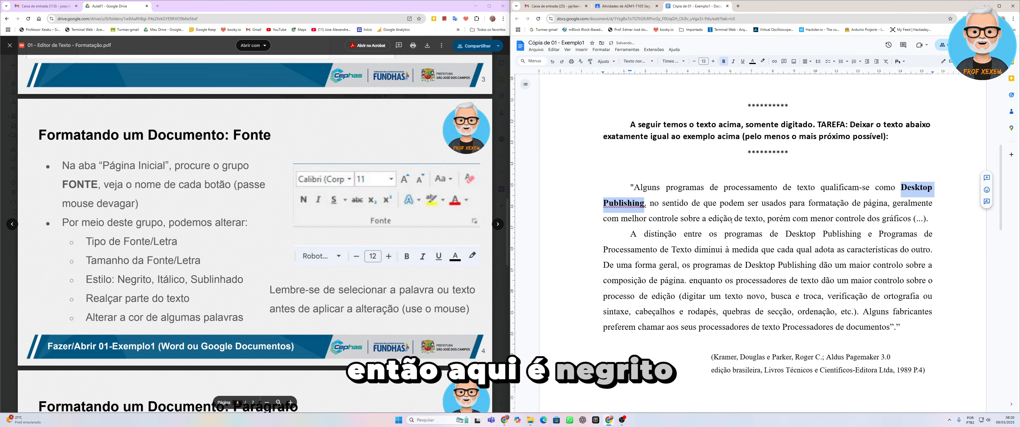
Make "Desktop Publishing" bold in the second paragraph of the task text, as in the example.
scroll(753, 258, up, 5)
scroll(772, 298, down, 4)
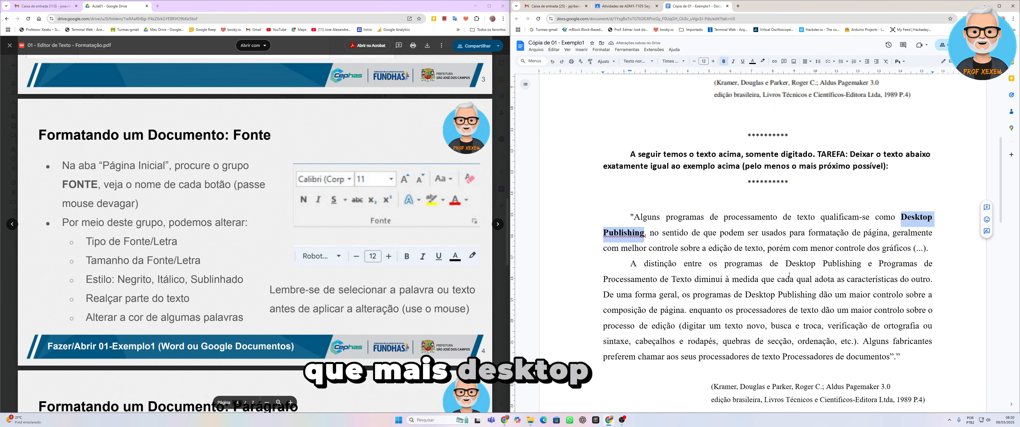
double_click(800, 263)
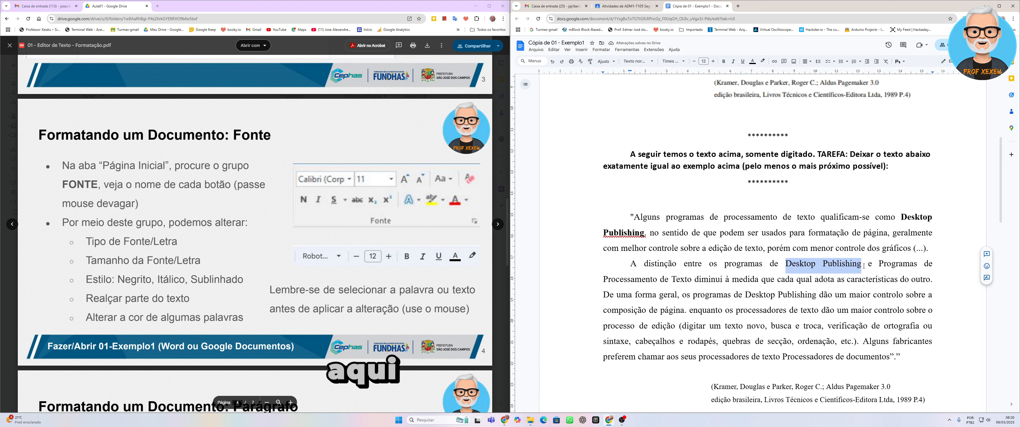
key(ctrl+b)
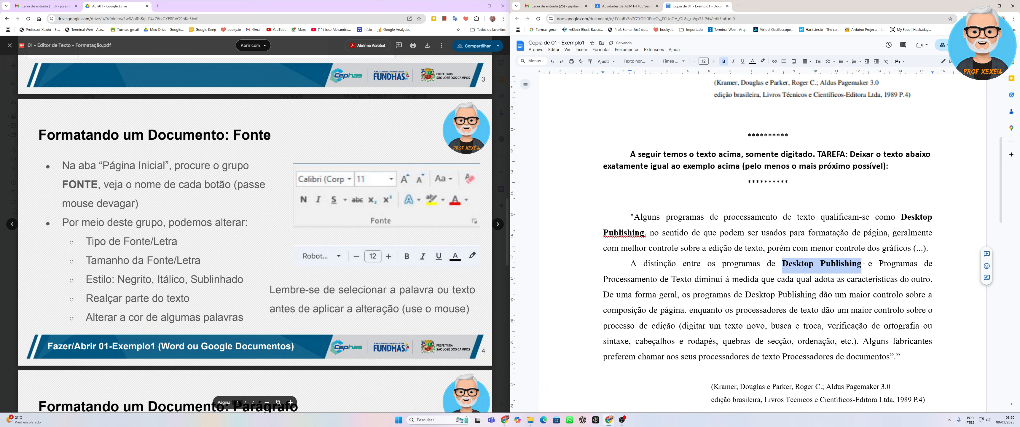
Make "Programas de Processamento de Texto" bold in the second paragraph after checking it against the example.
click(880, 264)
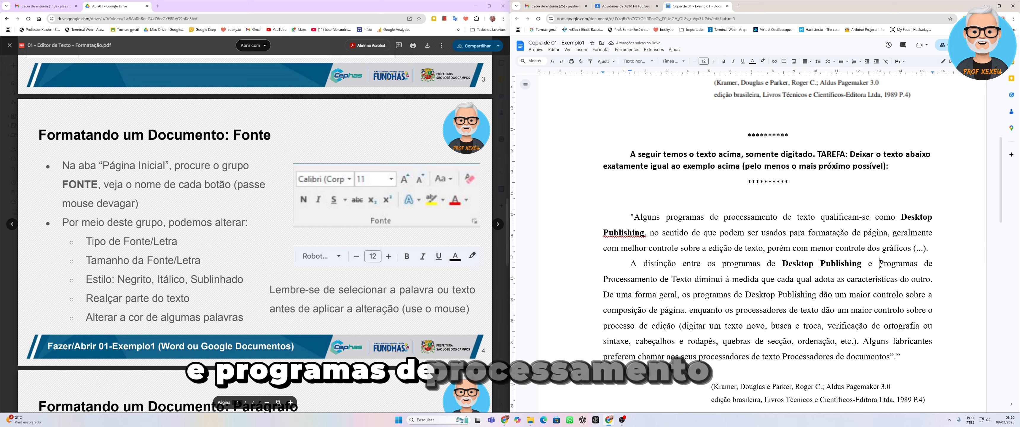
drag(880, 264, 689, 279)
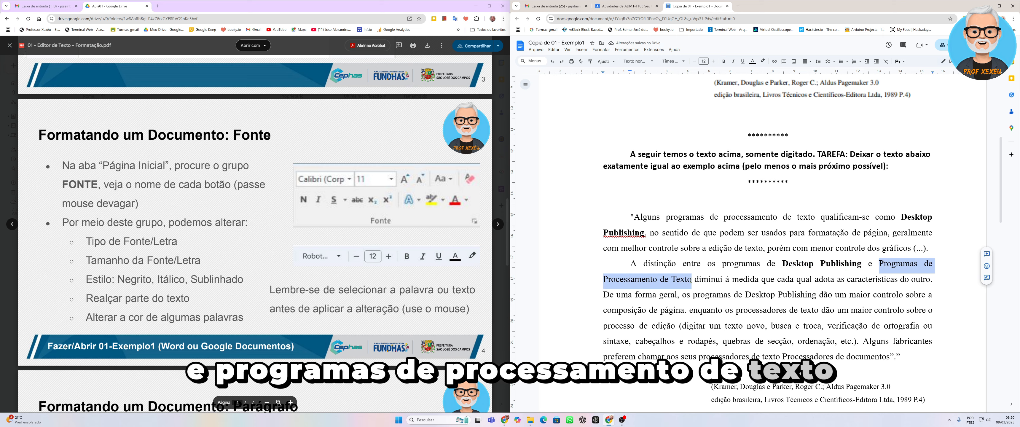
scroll(691, 279, up, 5)
scroll(691, 279, down, 4)
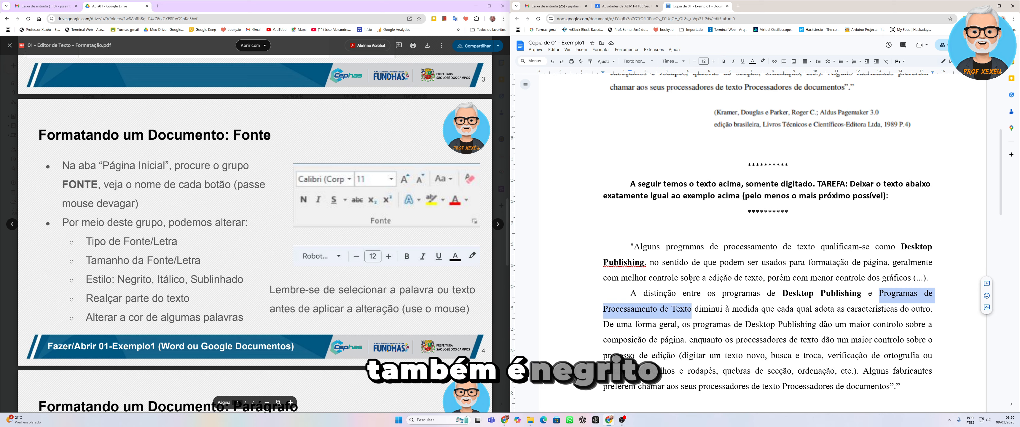
key(ctrl+b)
Apply italic and underline to "composição de página" in the second paragraph of the task text.
scroll(691, 280, up, 2)
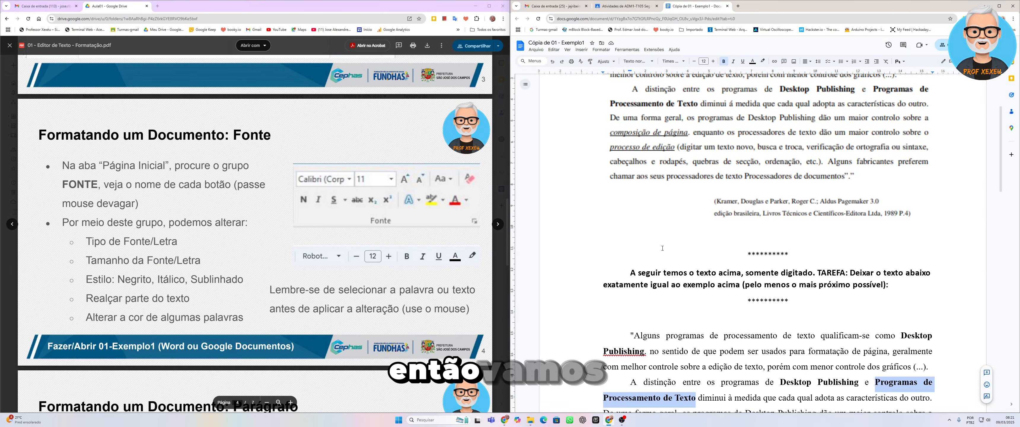
scroll(658, 237, down, 2)
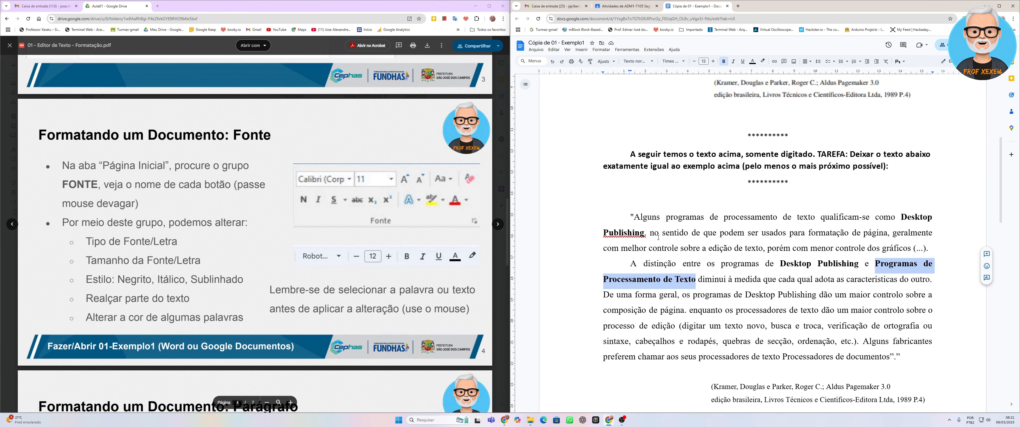
drag(603, 311, 686, 313)
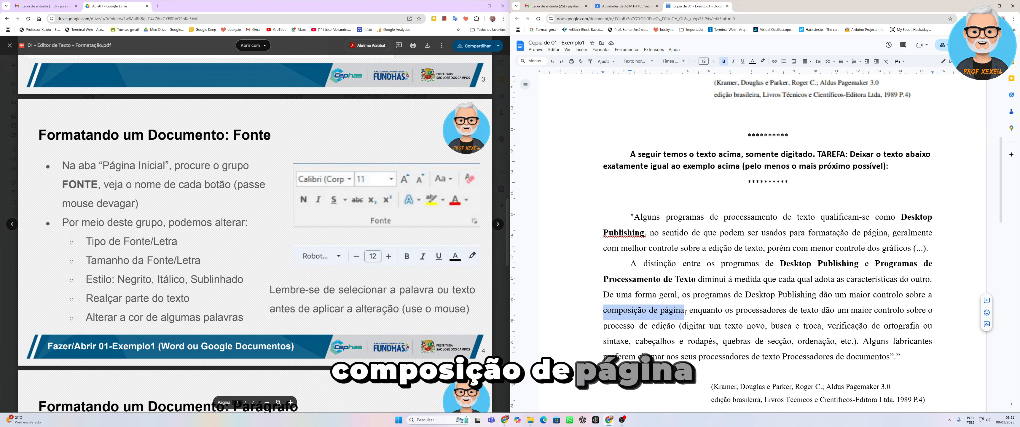
key(ctrl+i)
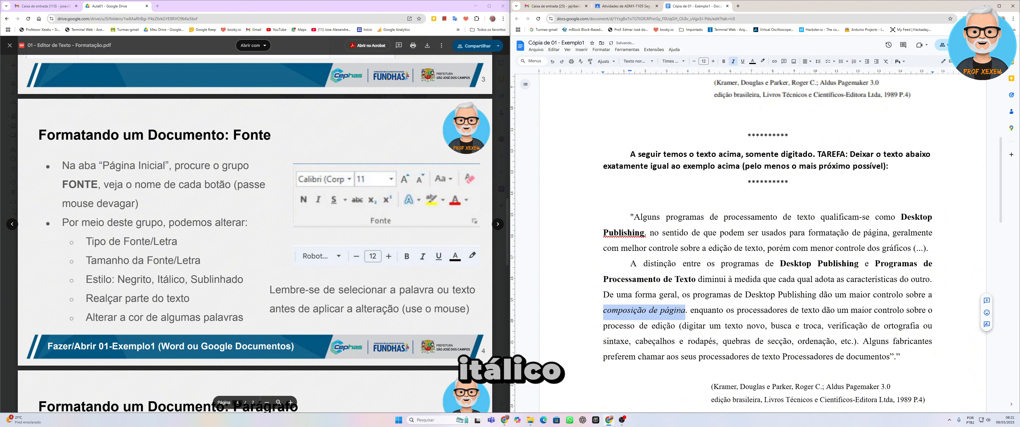
key(ctrl+u)
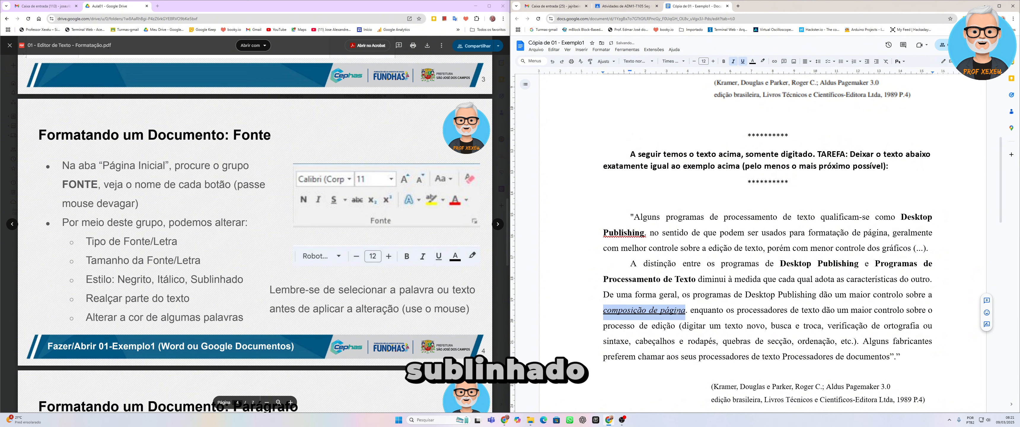
Apply italic and underline to "processo de edição" in the second paragraph of the task text.
click(616, 329)
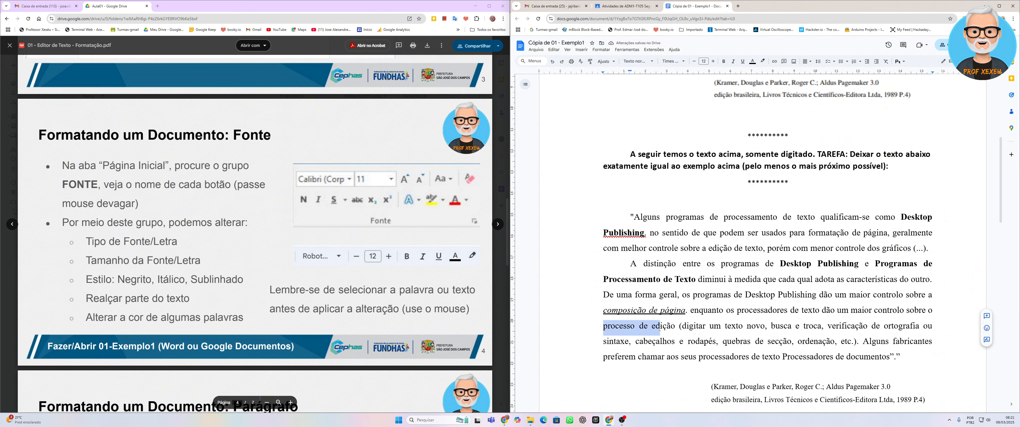
drag(659, 327, 676, 327)
key(ctrl+i)
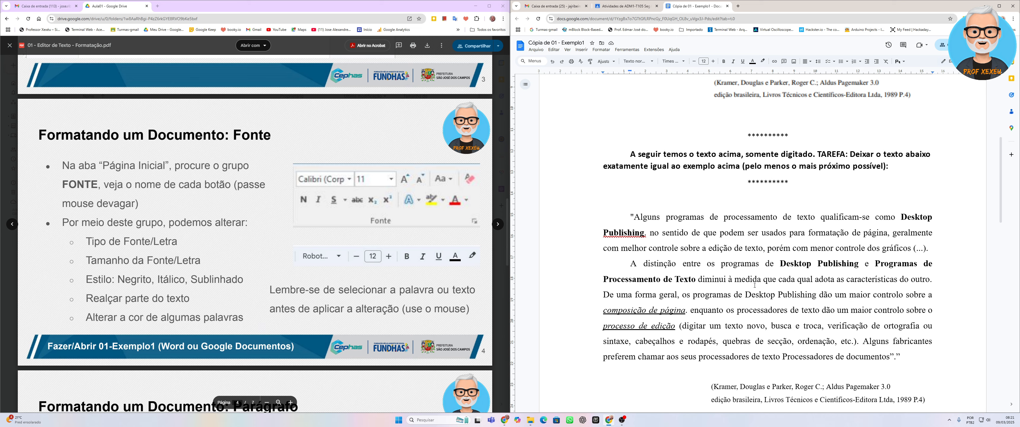
Compare the overall appearance of the formatted task text with the example text above it.
scroll(755, 285, down, 3)
scroll(754, 285, up, 10)
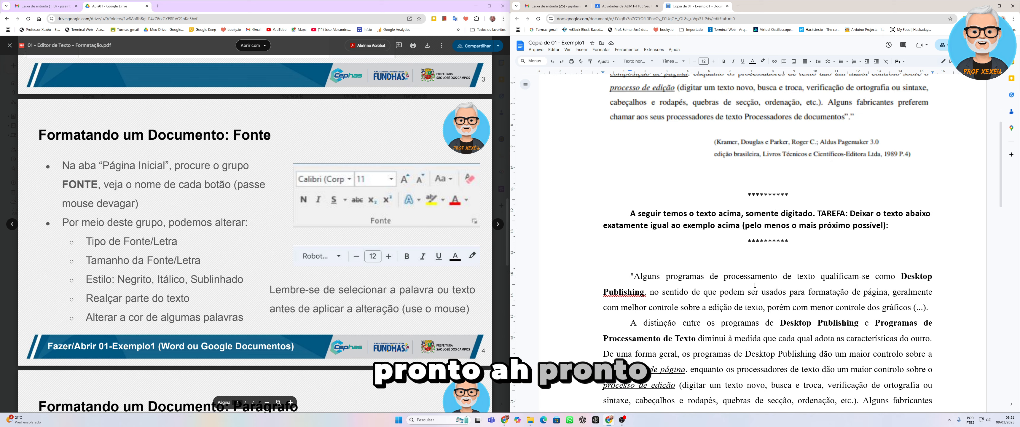
scroll(755, 286, down, 3)
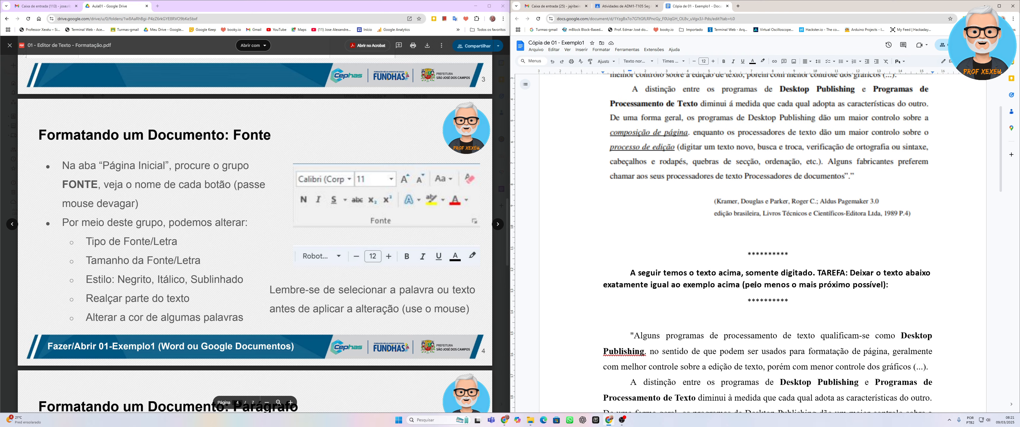
scroll(755, 284, down, 5)
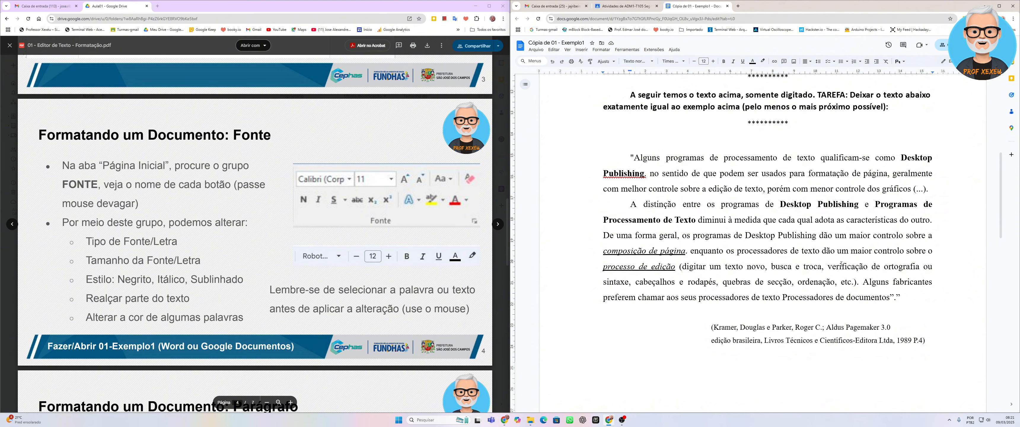
scroll(839, 262, up, 3)
scroll(763, 241, down, 2)
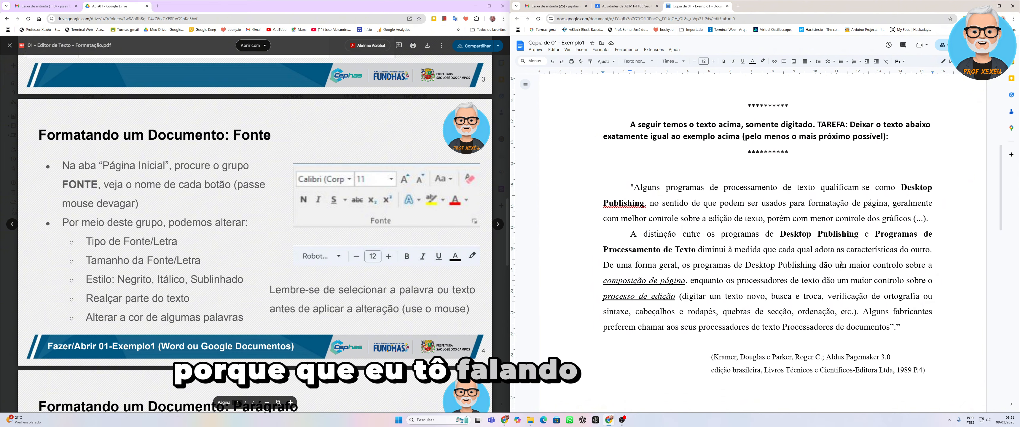
scroll(762, 242, up, 2)
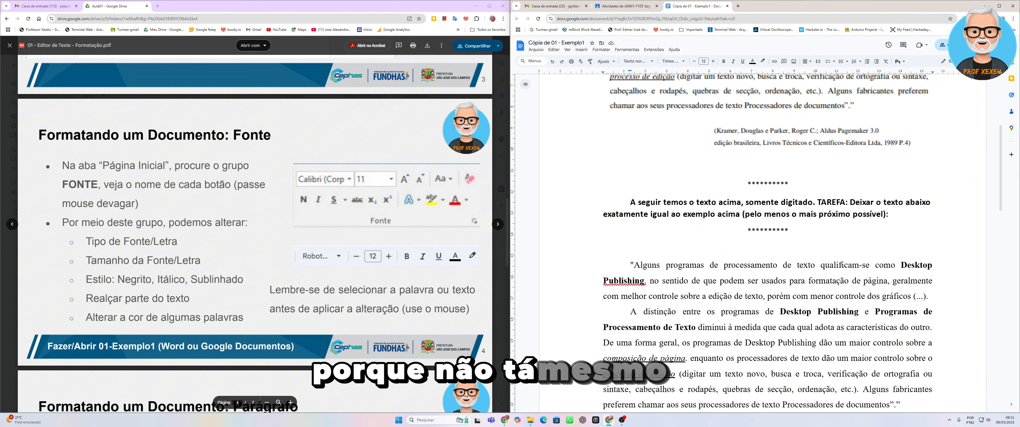
scroll(903, 155, up, 4)
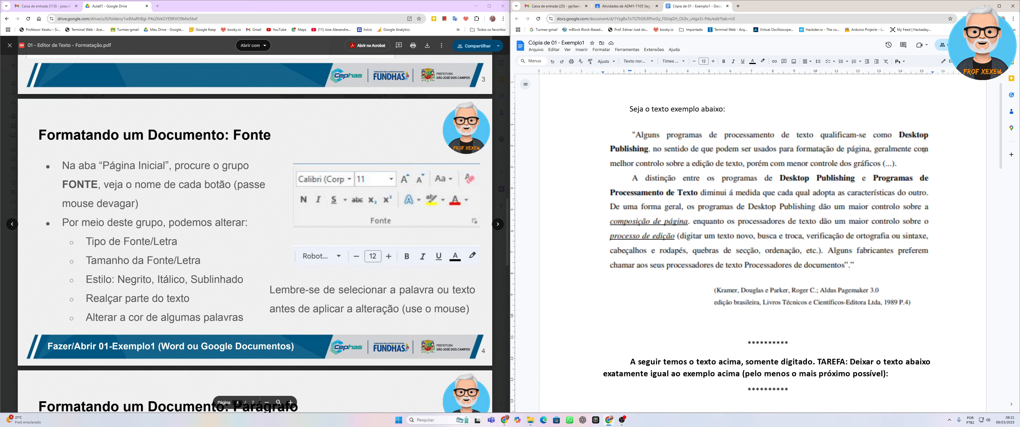
scroll(923, 158, down, 5)
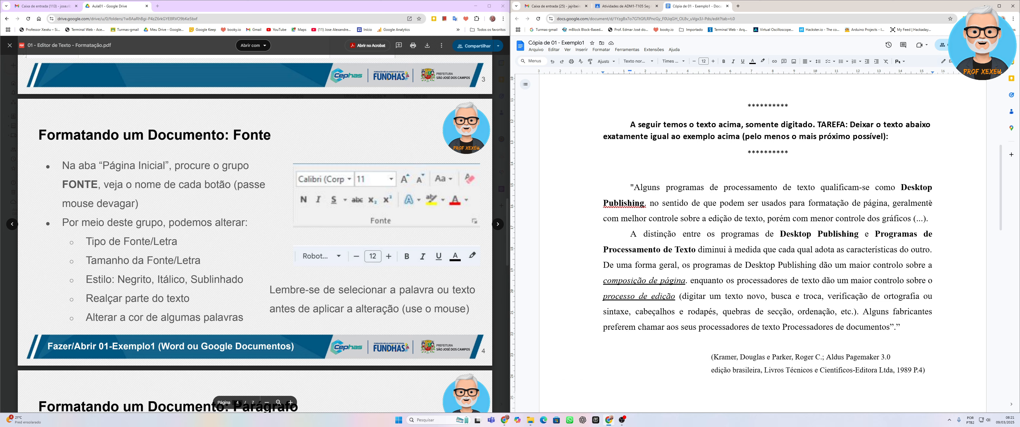
scroll(923, 202, up, 4)
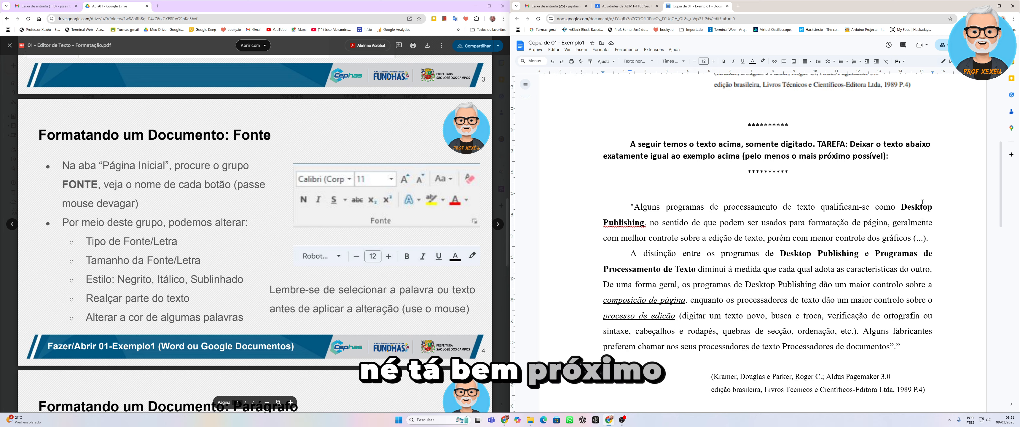
scroll(923, 203, down, 6)
scroll(923, 203, up, 2)
scroll(922, 203, down, 2)
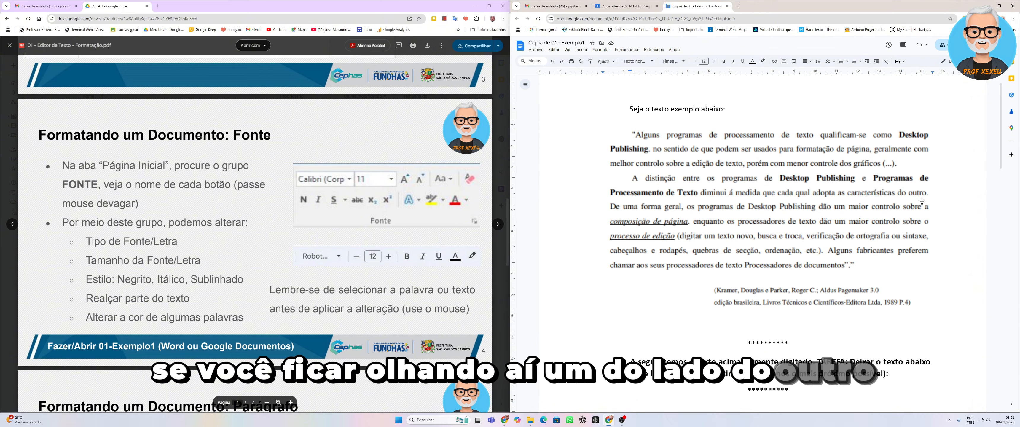
scroll(923, 203, up, 5)
scroll(922, 203, down, 1)
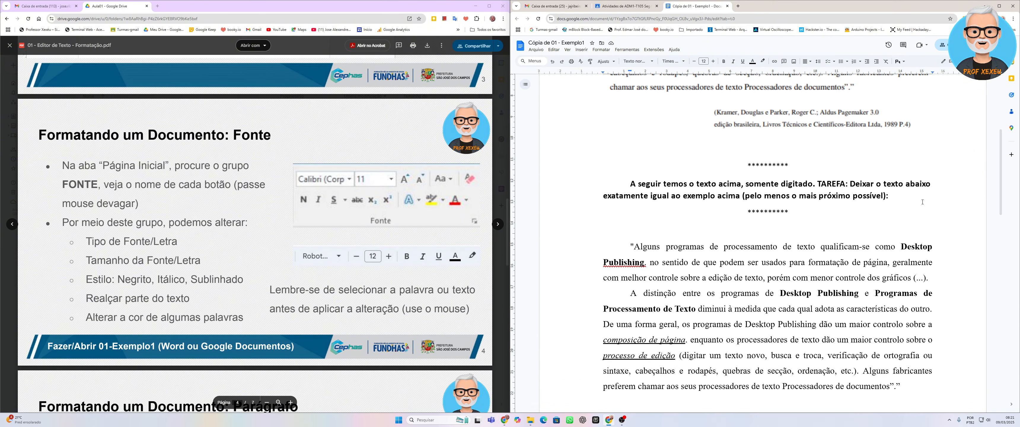
scroll(923, 202, down, 1)
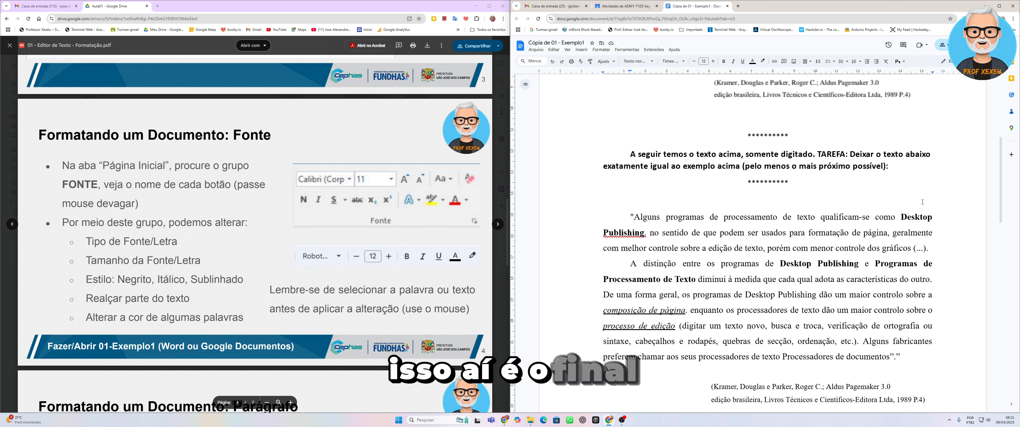
Examine where the second line of the first paragraph breaks and how wide the lines are, compared with the example.
scroll(922, 202, up, 5)
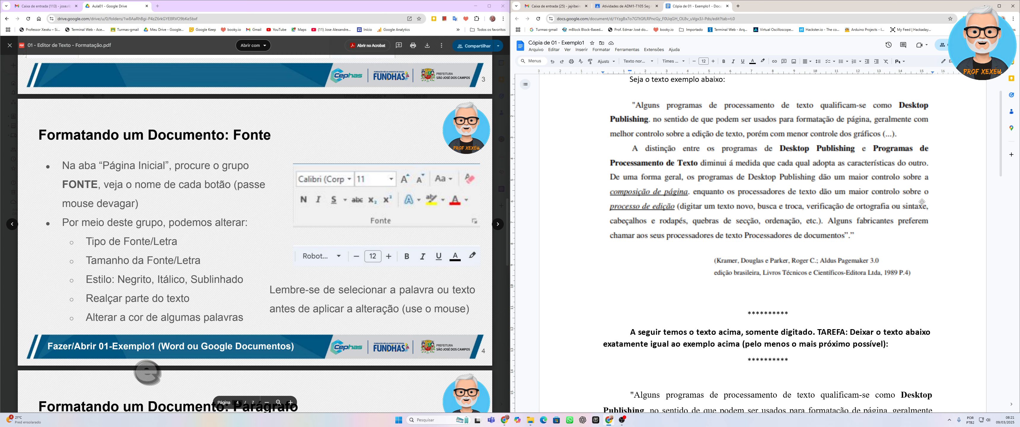
scroll(922, 202, down, 7)
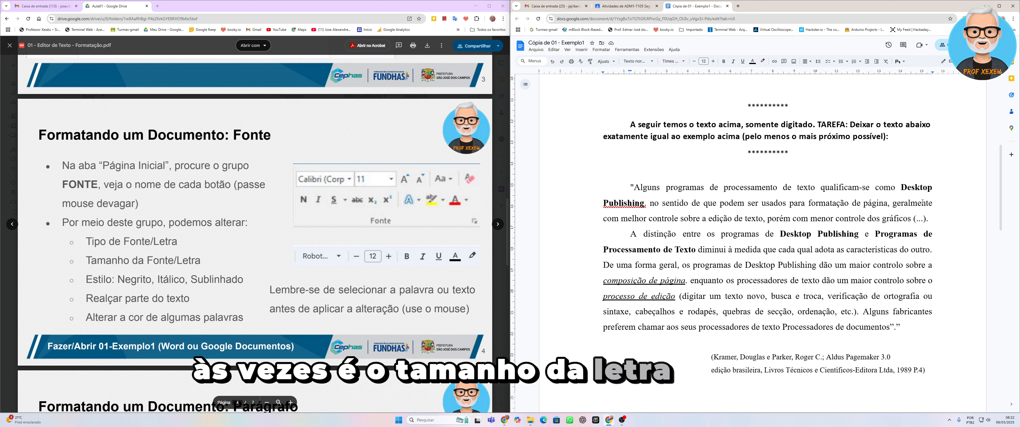
scroll(923, 201, up, 5)
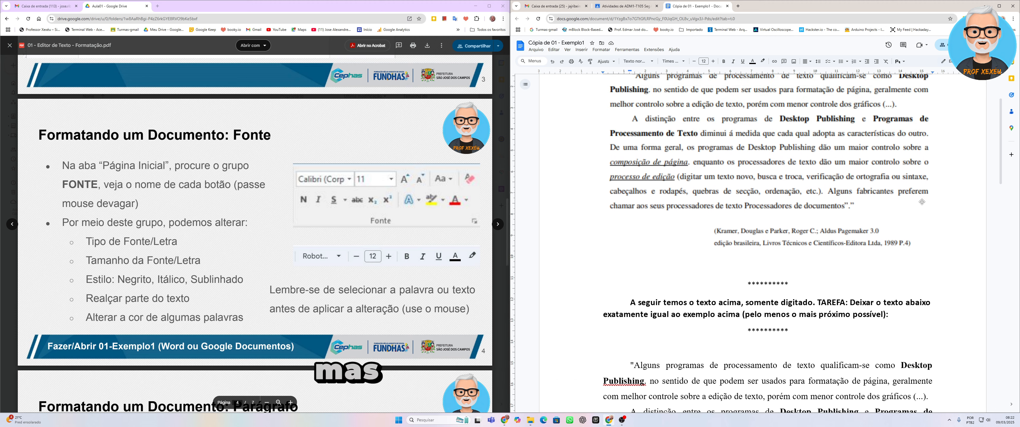
scroll(923, 201, up, 1)
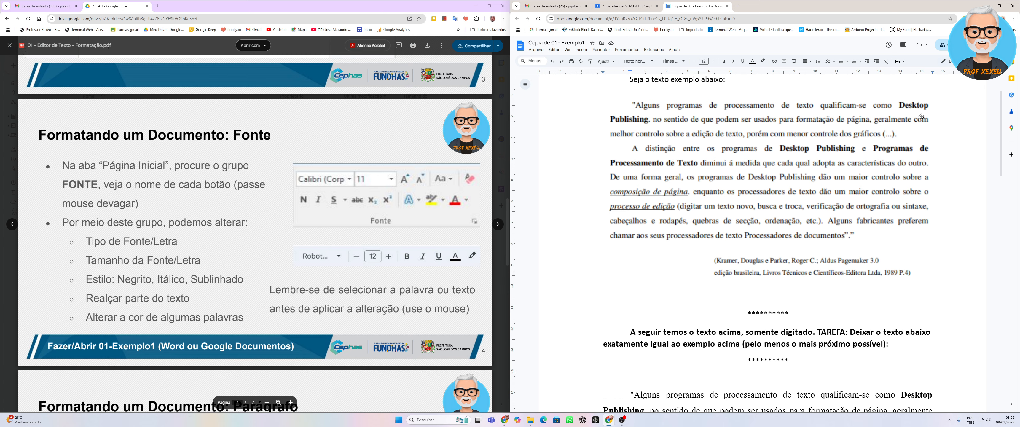
scroll(869, 181, down, 6)
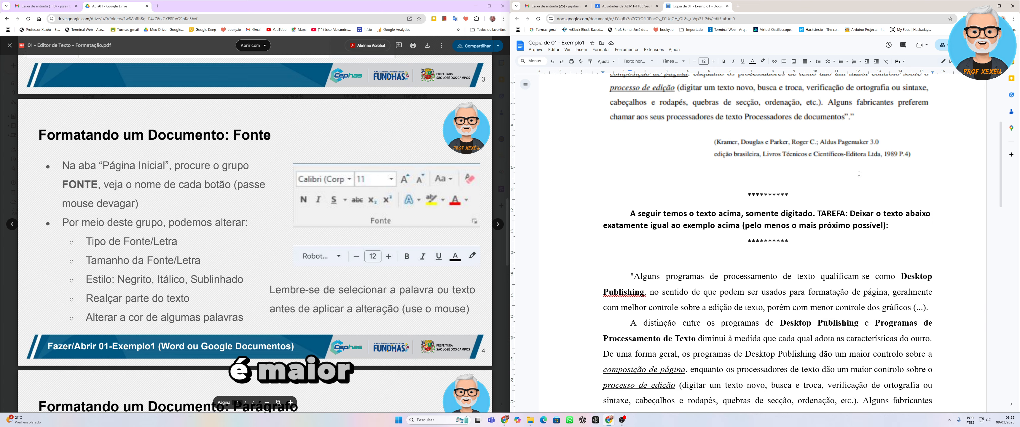
scroll(870, 180, up, 7)
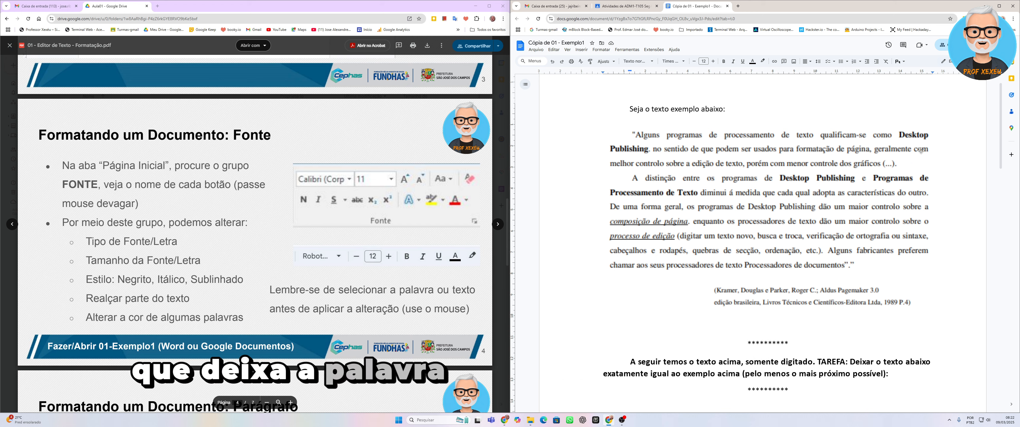
scroll(921, 144, down, 6)
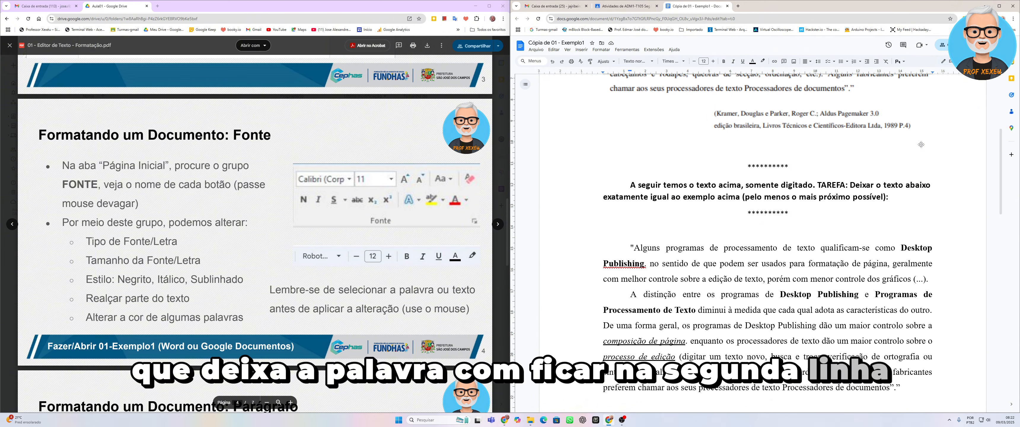
click(911, 173)
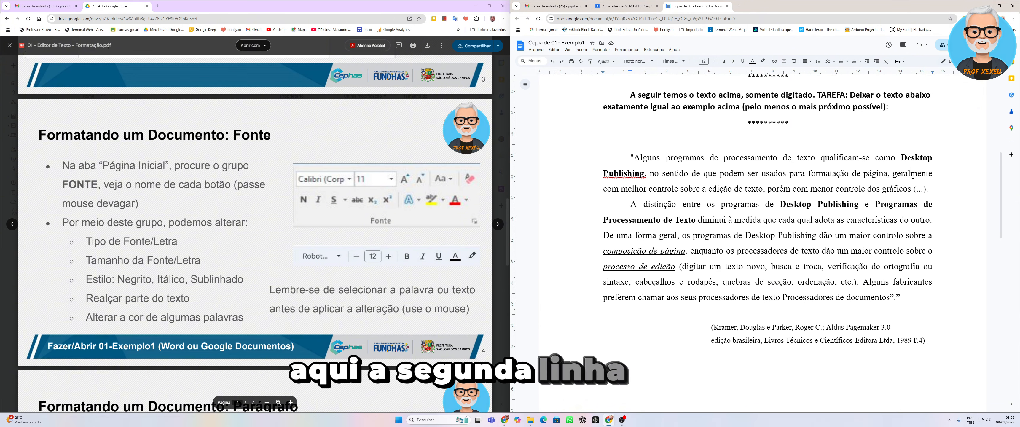
drag(600, 175, 933, 178)
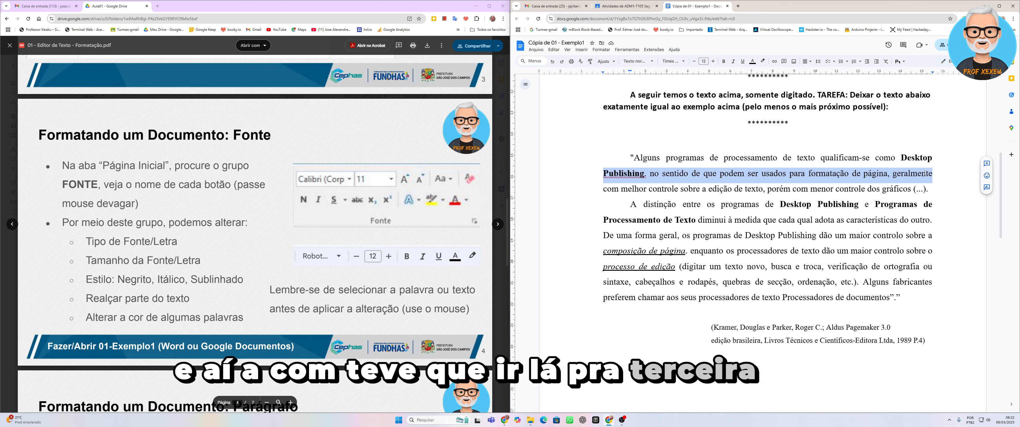
click(937, 172)
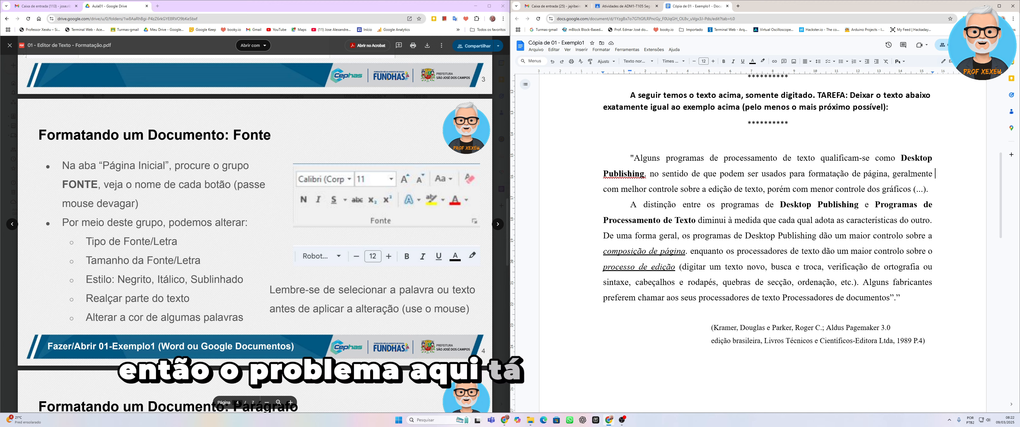
scroll(911, 174, up, 4)
scroll(910, 174, down, 3)
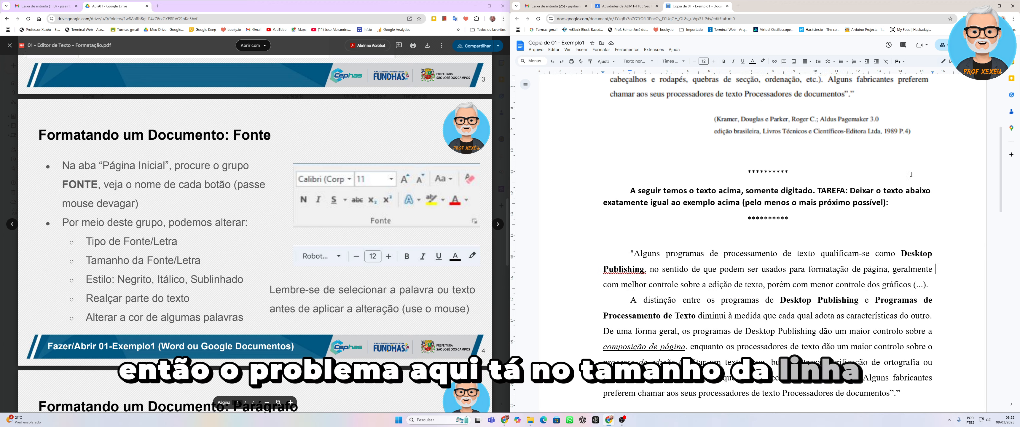
scroll(910, 174, up, 4)
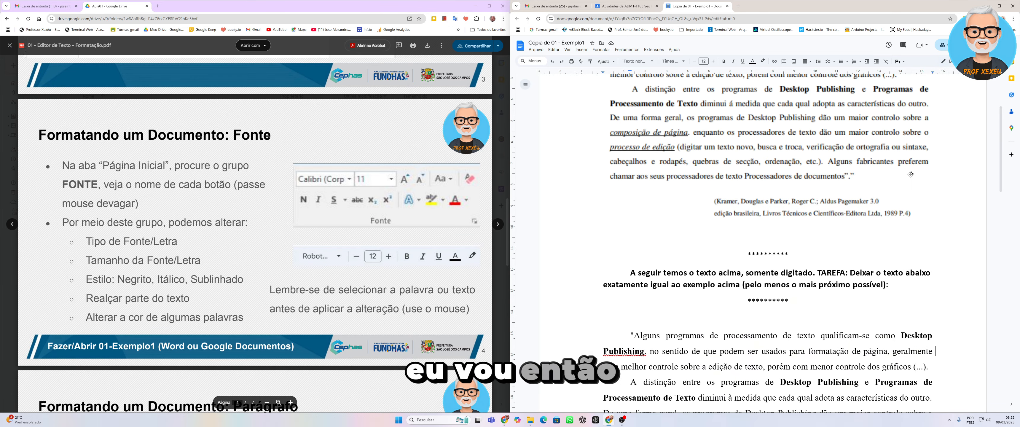
scroll(911, 174, up, 2)
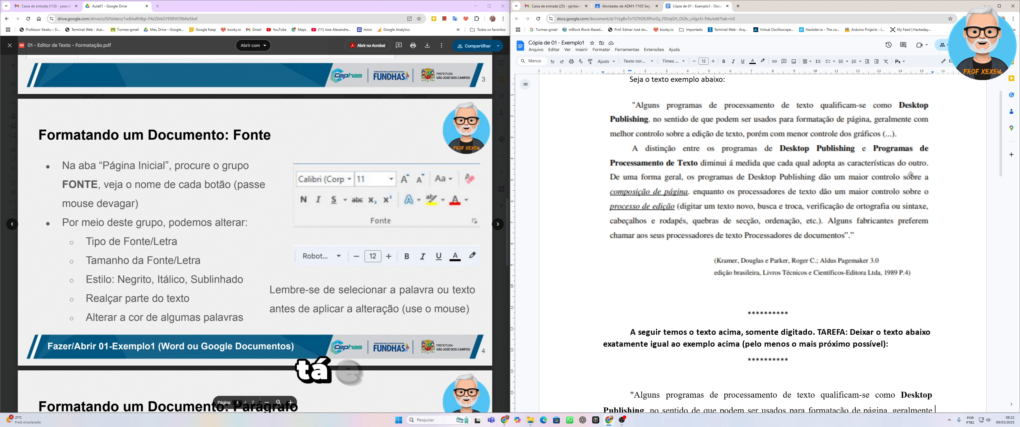
scroll(910, 174, down, 2)
scroll(910, 174, up, 2)
scroll(922, 173, down, 8)
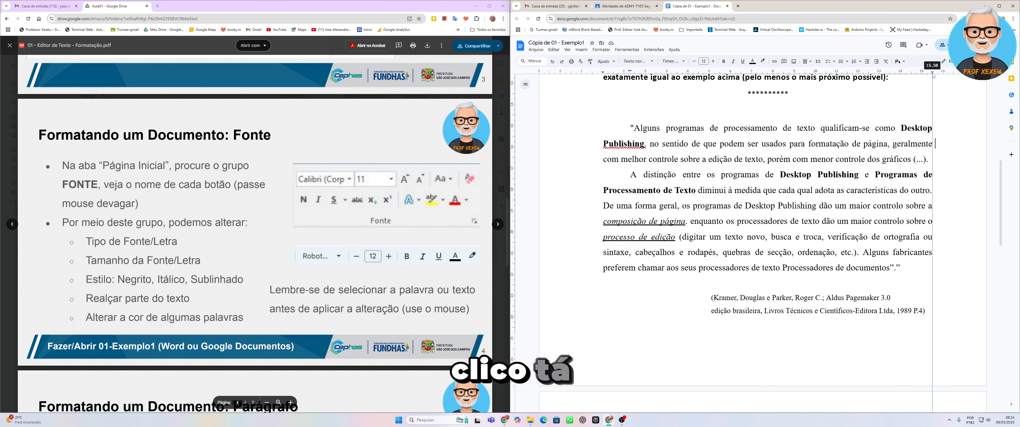
Extend the right indent of the whole task text slightly outward so that "com" fits on the first paragraph's second line.
drag(934, 75, 942, 76)
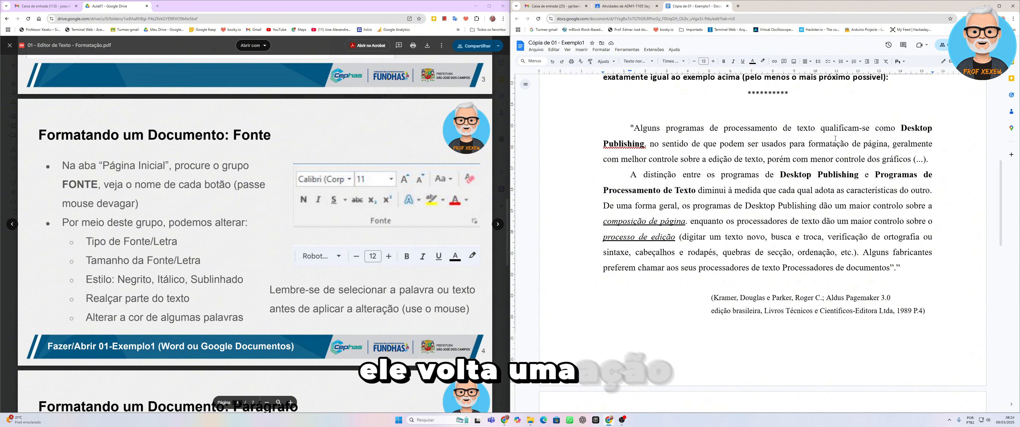
drag(594, 130, 935, 309)
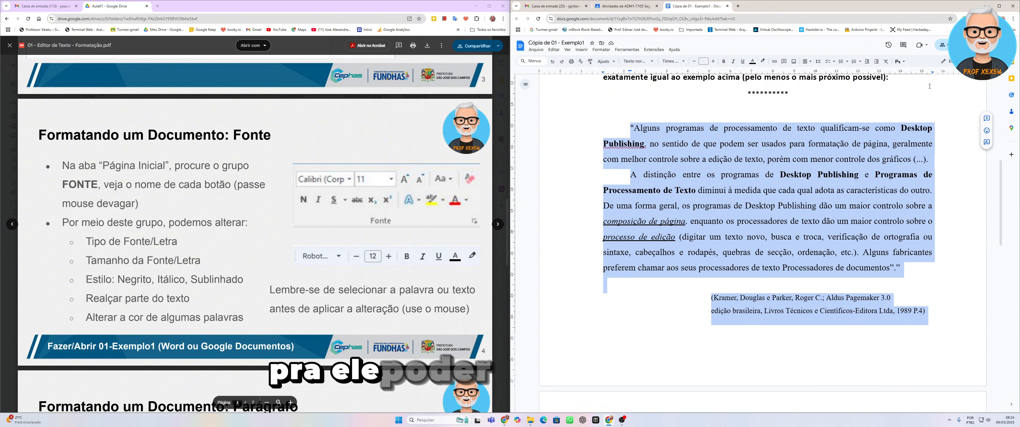
drag(933, 75, 940, 76)
drag(942, 75, 942, 75)
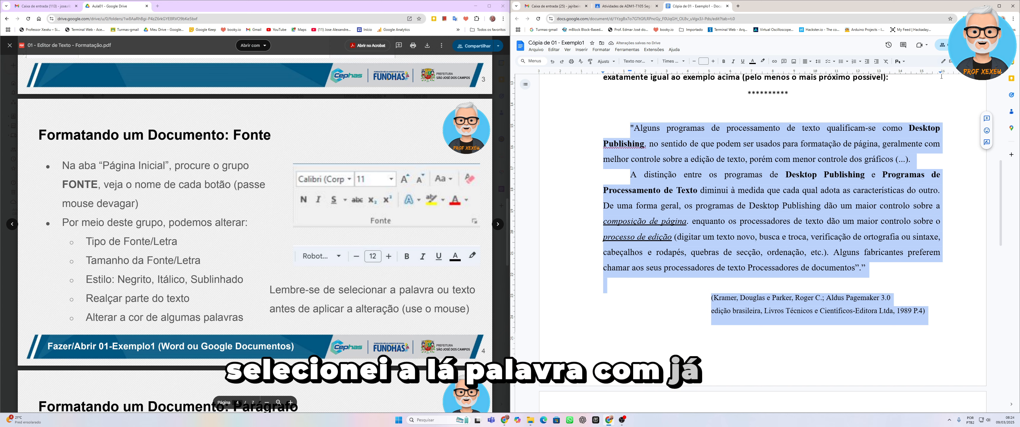
Check the line breaks of both widened task paragraphs against the example text.
scroll(936, 134, up, 5)
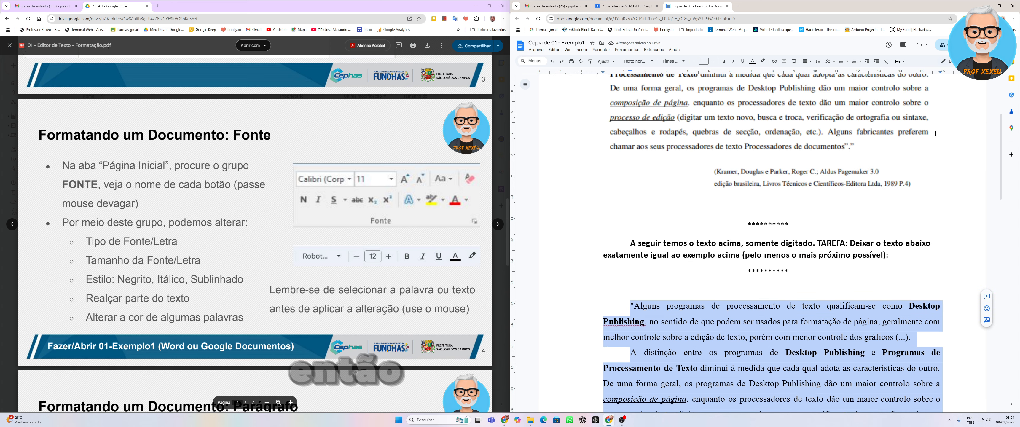
scroll(935, 134, down, 3)
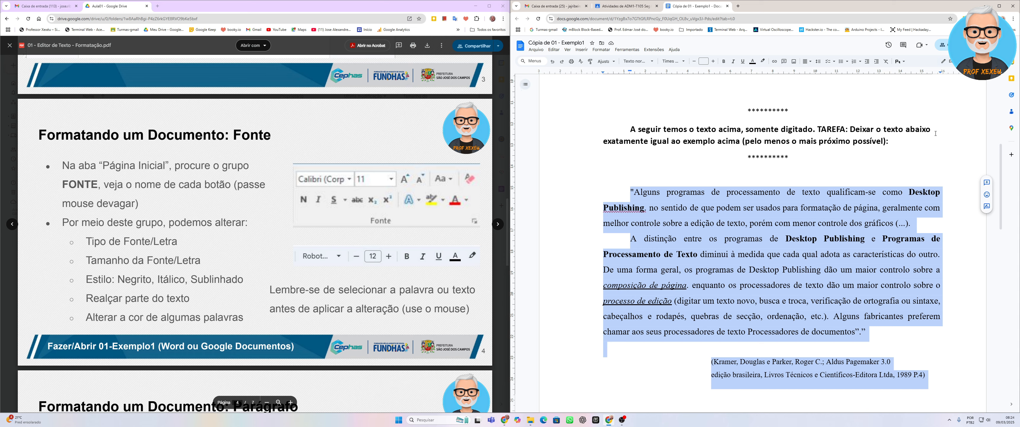
scroll(936, 134, up, 2)
scroll(936, 133, down, 3)
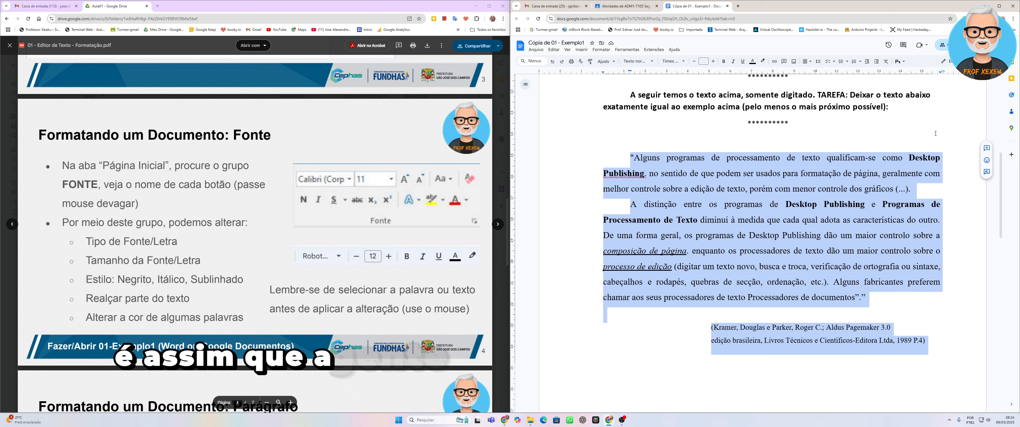
scroll(936, 133, up, 6)
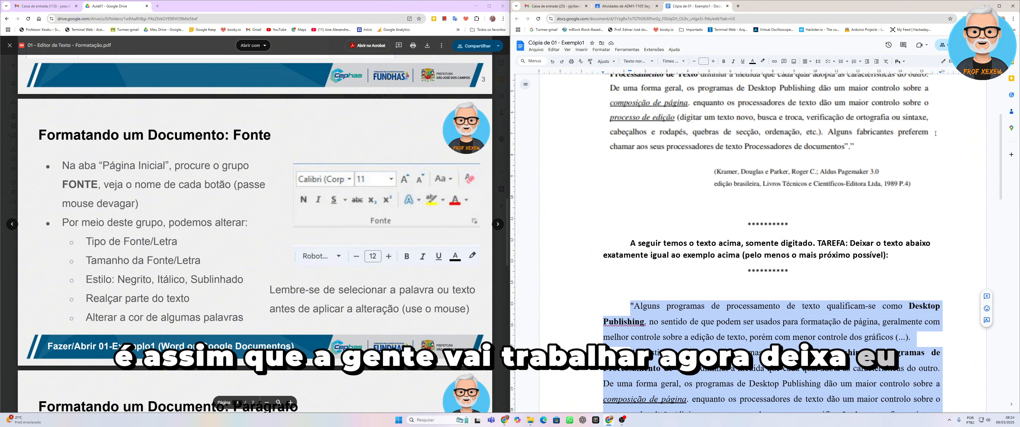
scroll(936, 134, down, 4)
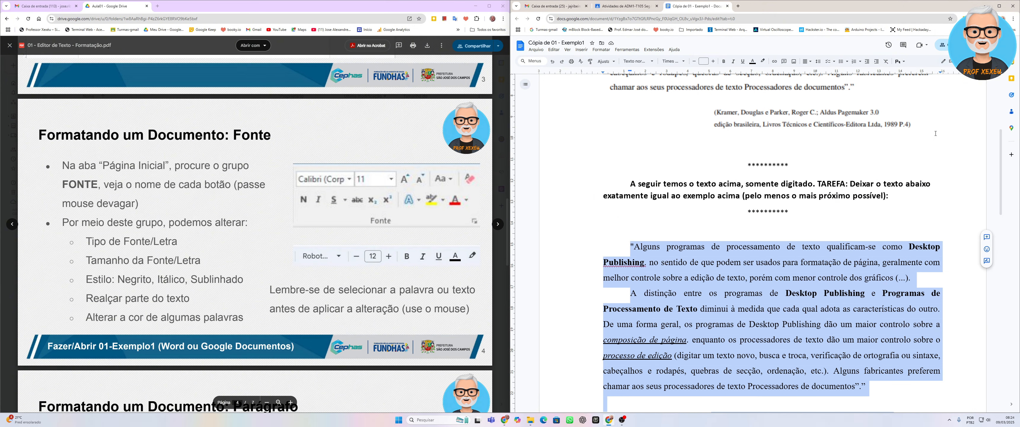
scroll(936, 133, up, 2)
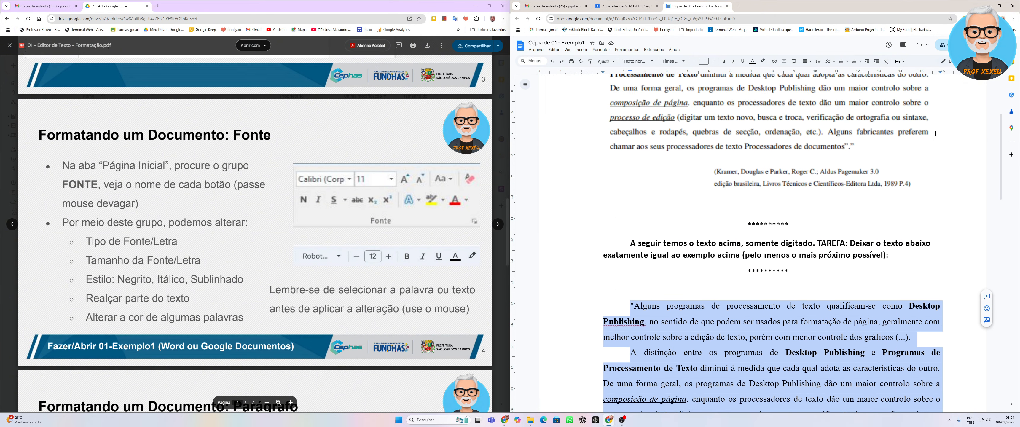
scroll(936, 134, up, 3)
scroll(936, 134, down, 5)
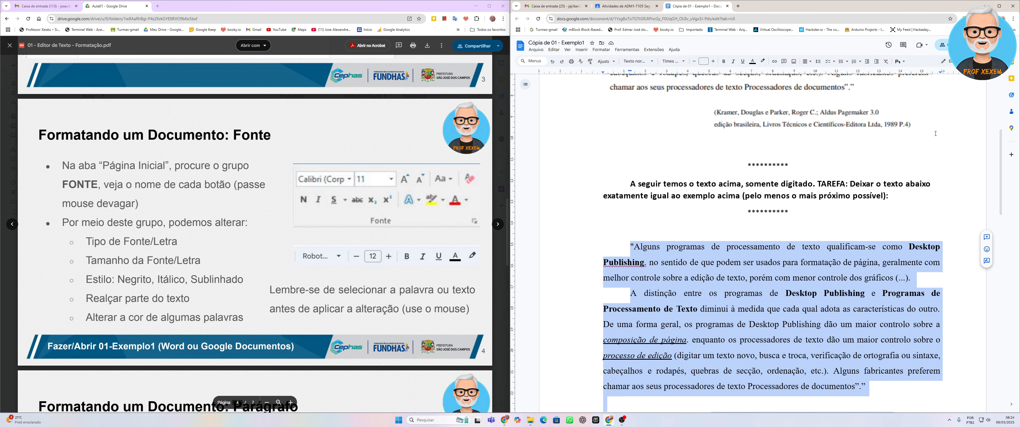
Extend the right indent of both selected task paragraphs outward by one small increment to bring their line widths closer to the example.
scroll(935, 133, up, 4)
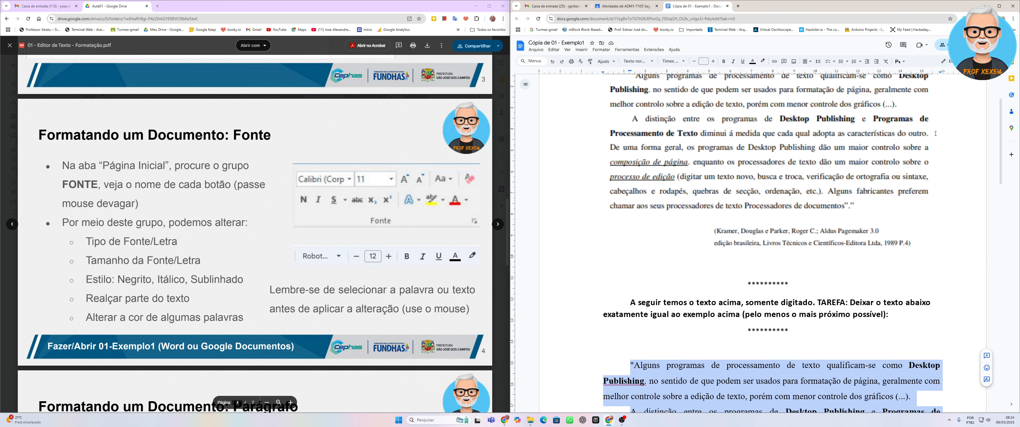
scroll(935, 134, down, 5)
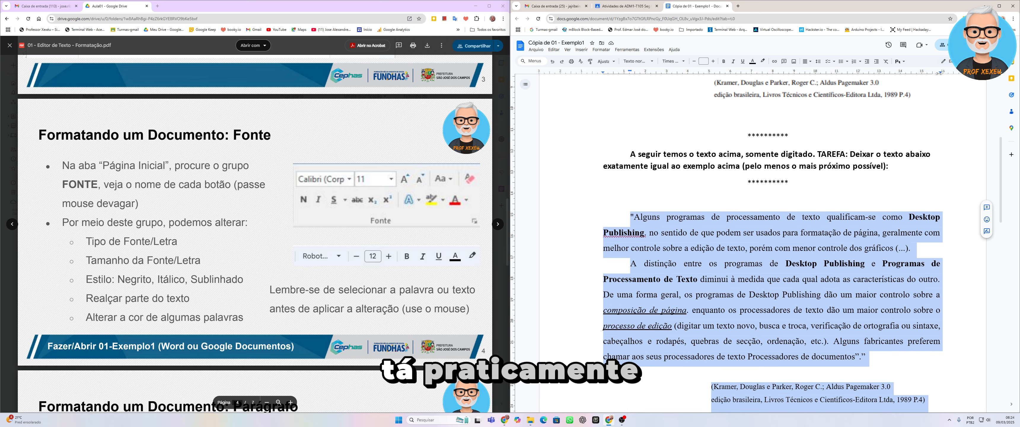
drag(941, 73, 943, 75)
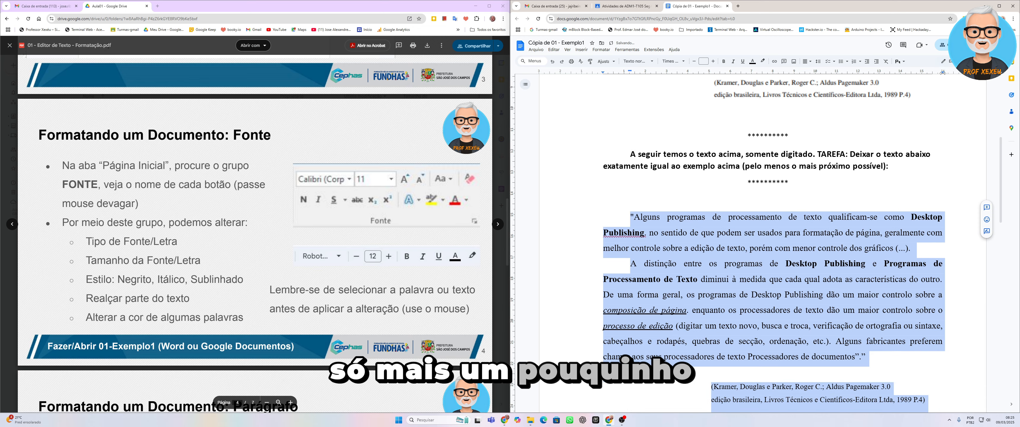
Compare the position of the first paragraph's final period above the letters of the following line in the task text and the example.
scroll(943, 127, up, 4)
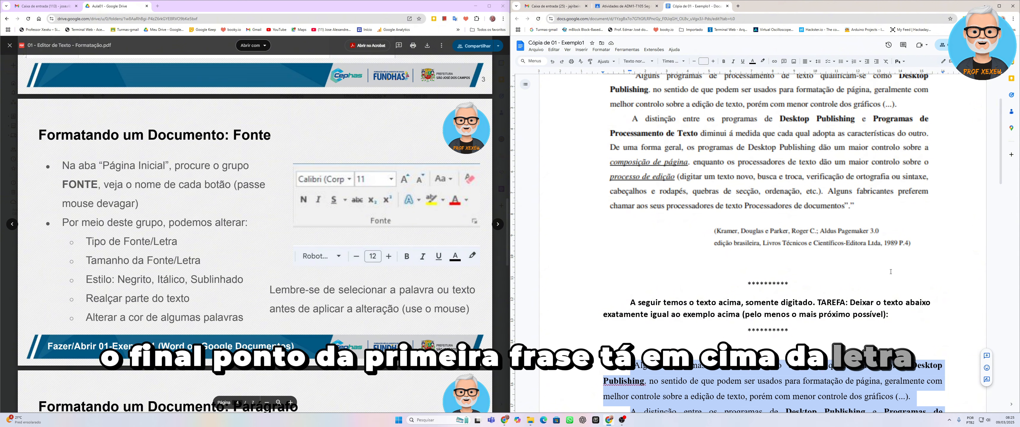
scroll(909, 309, down, 2)
scroll(909, 309, down, 4)
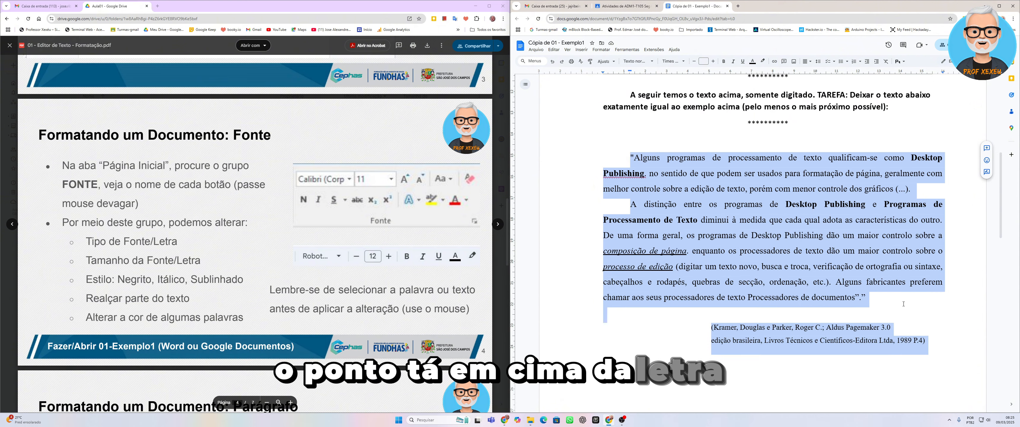
scroll(908, 289, up, 4)
scroll(909, 289, up, 1)
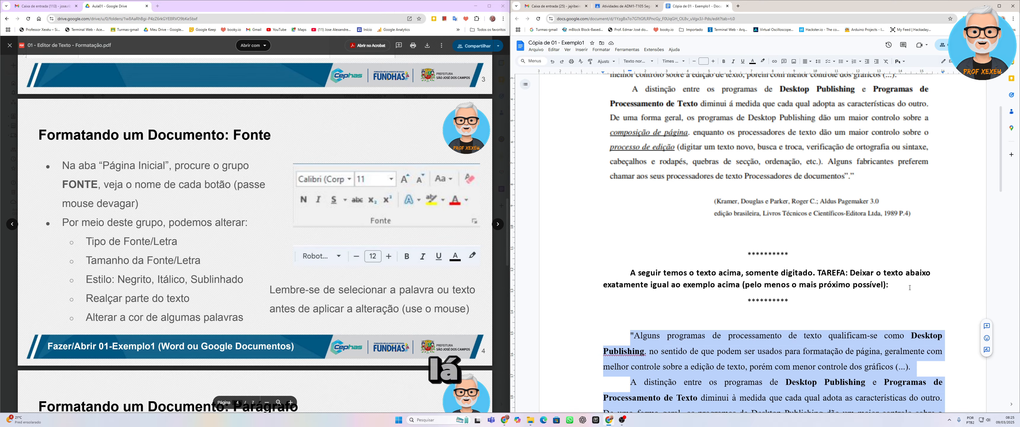
scroll(910, 288, down, 5)
scroll(909, 287, up, 4)
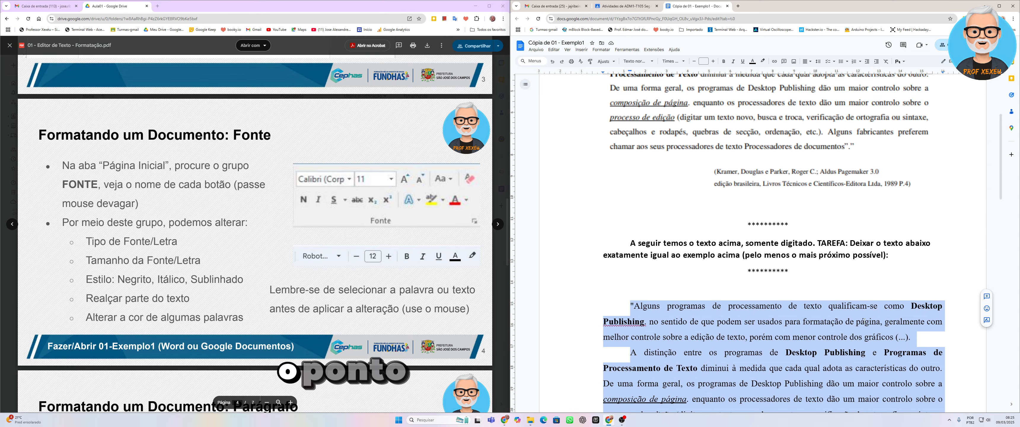
scroll(847, 171, down, 3)
scroll(847, 171, up, 2)
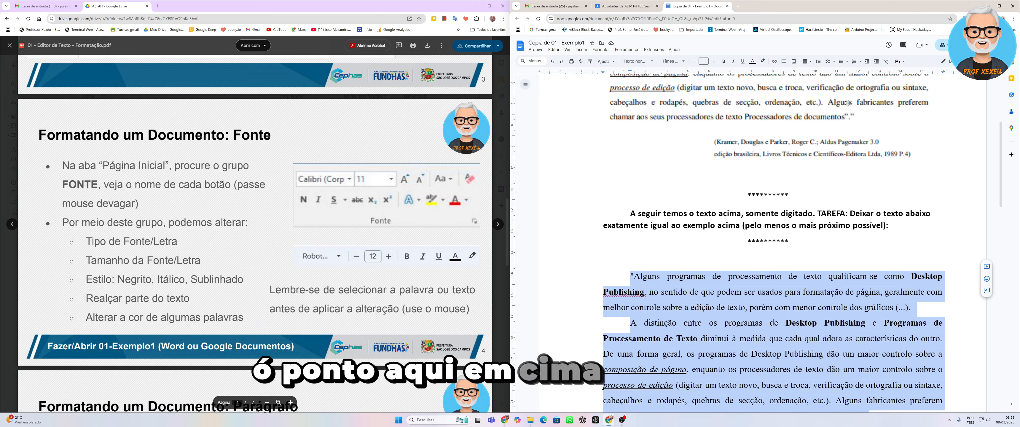
scroll(849, 104, down, 4)
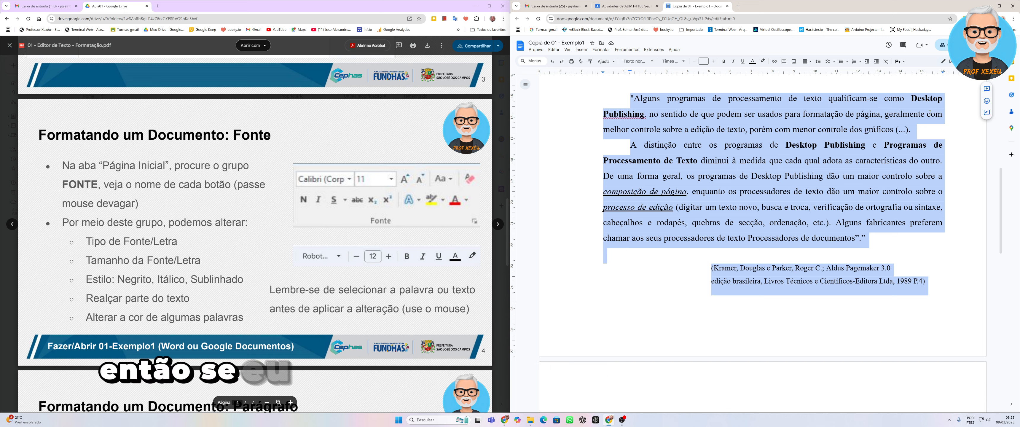
Try moving the right indent of the selected task text another small increment outward and check it against the example.
drag(943, 72, 945, 74)
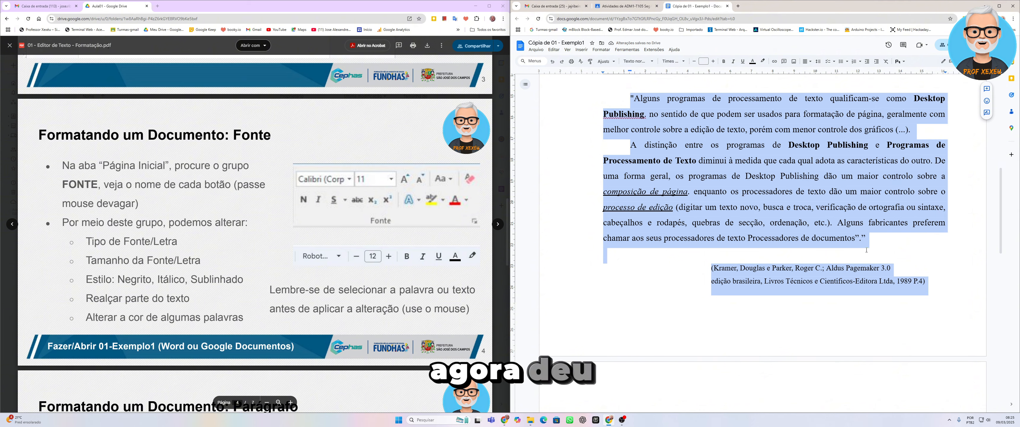
scroll(858, 272, up, 5)
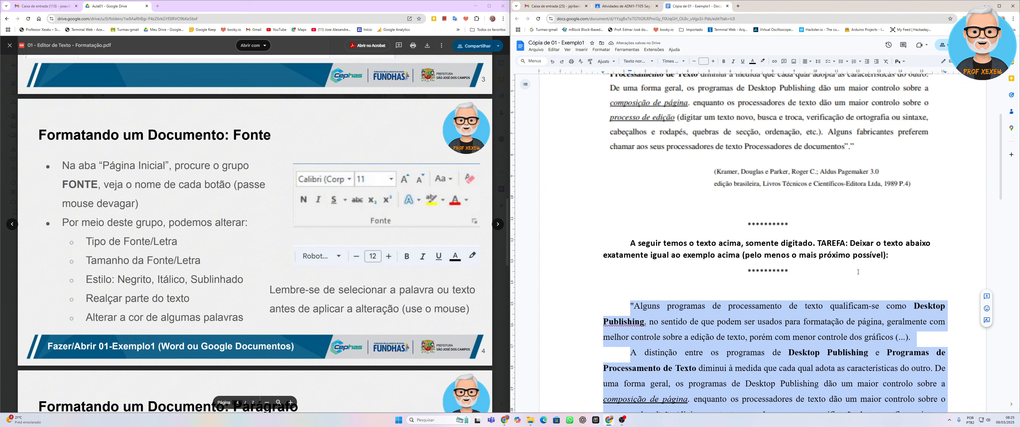
scroll(859, 272, down, 5)
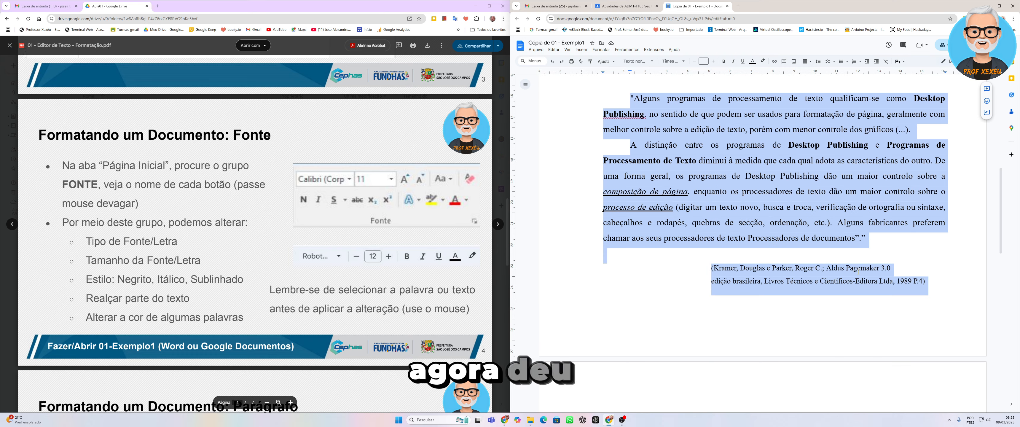
Deselect the task text and compare its line breaks and letter positions with the example, especially in the second paragraph.
click(679, 258)
scroll(689, 261, up, 5)
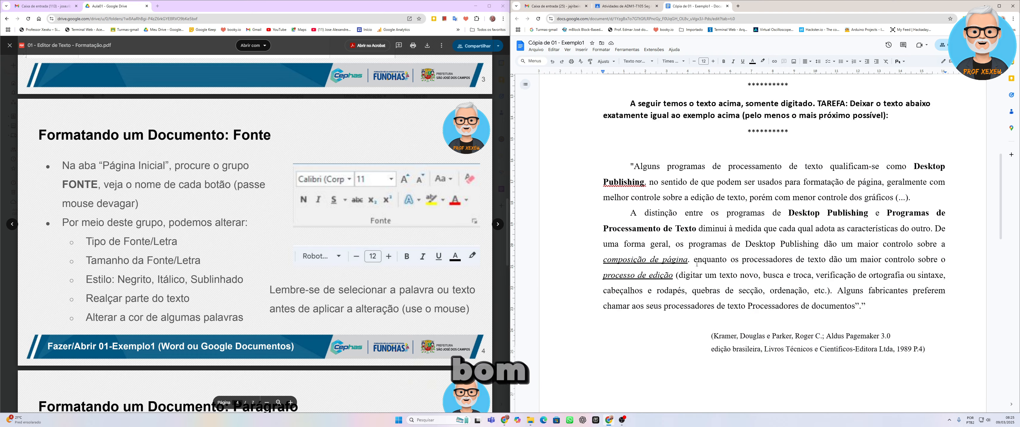
scroll(697, 263, down, 5)
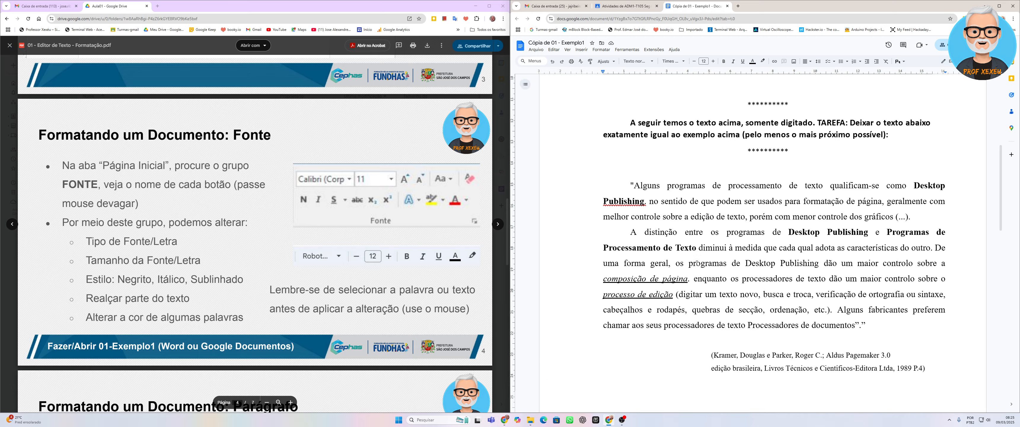
scroll(696, 263, up, 5)
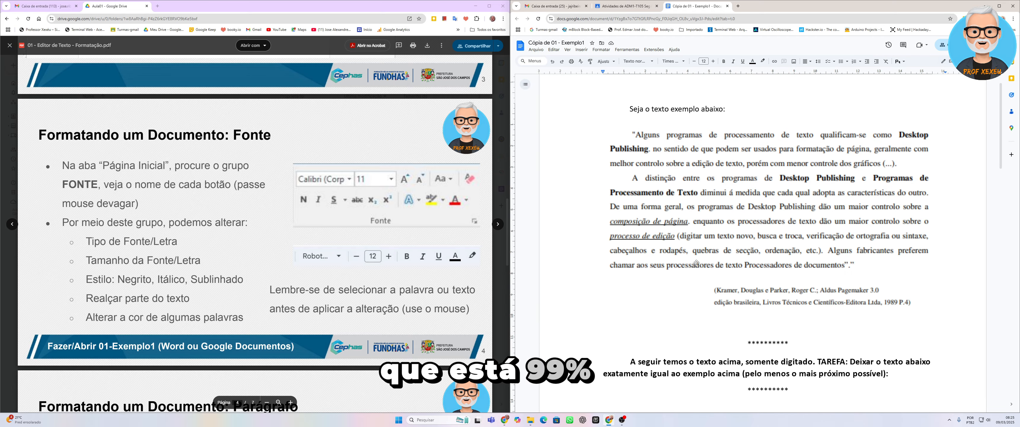
scroll(697, 263, down, 6)
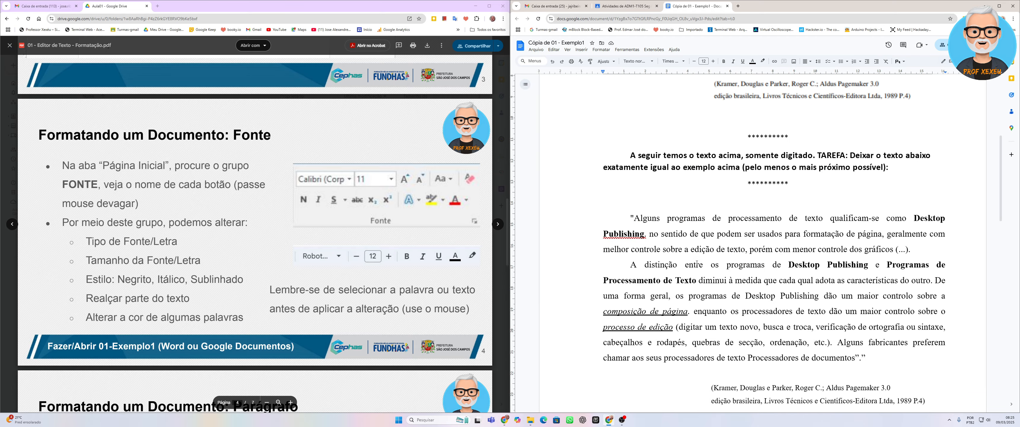
scroll(697, 263, up, 4)
scroll(697, 262, up, 1)
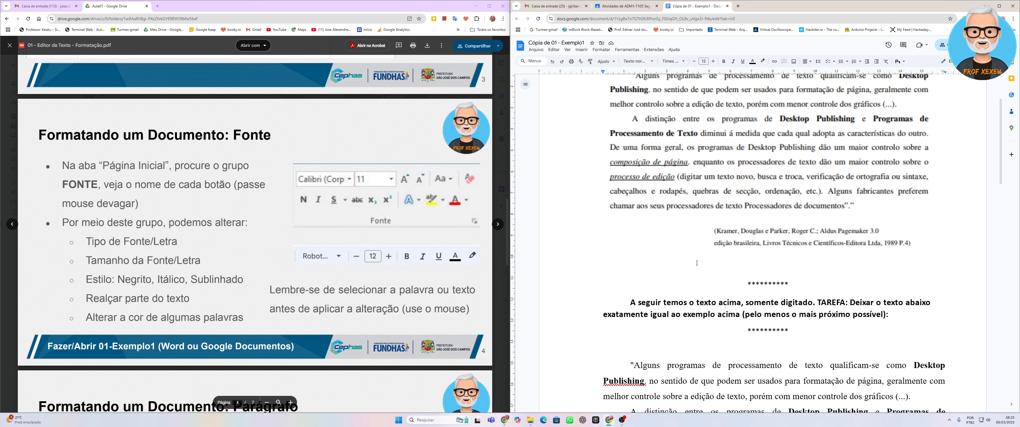
scroll(697, 262, down, 4)
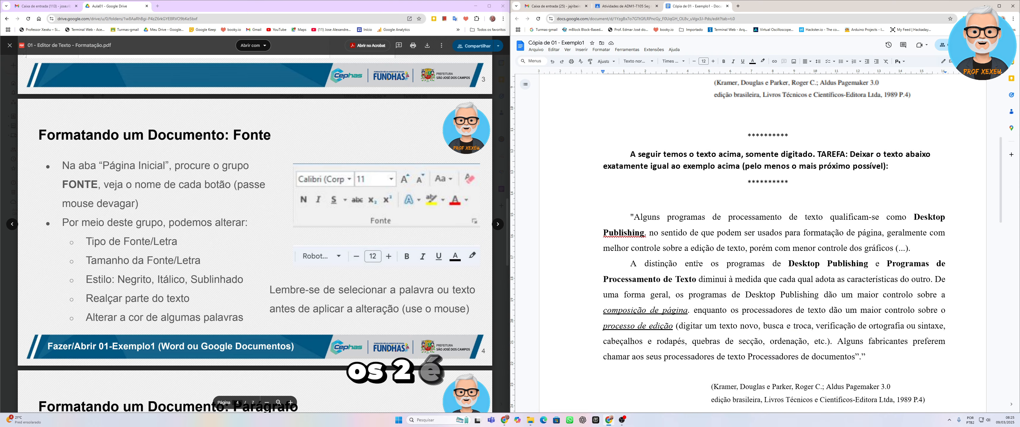
scroll(697, 264, up, 5)
scroll(720, 231, down, 4)
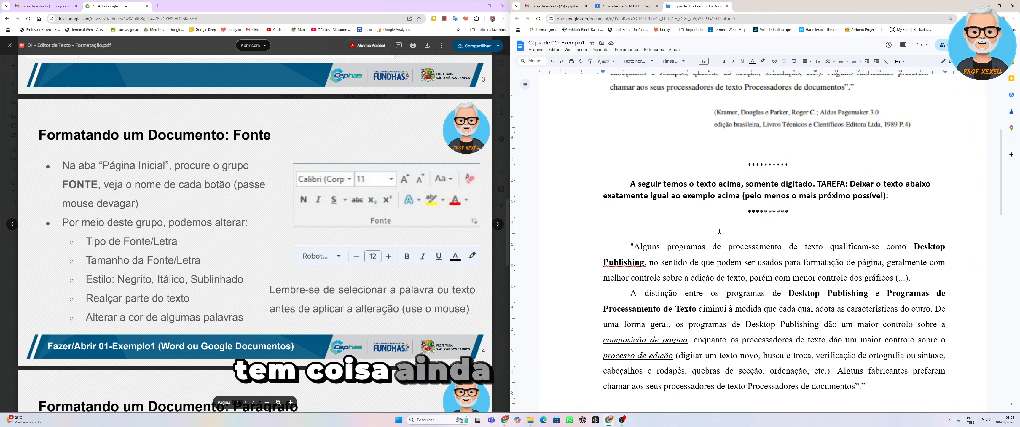
scroll(595, 175, down, 3)
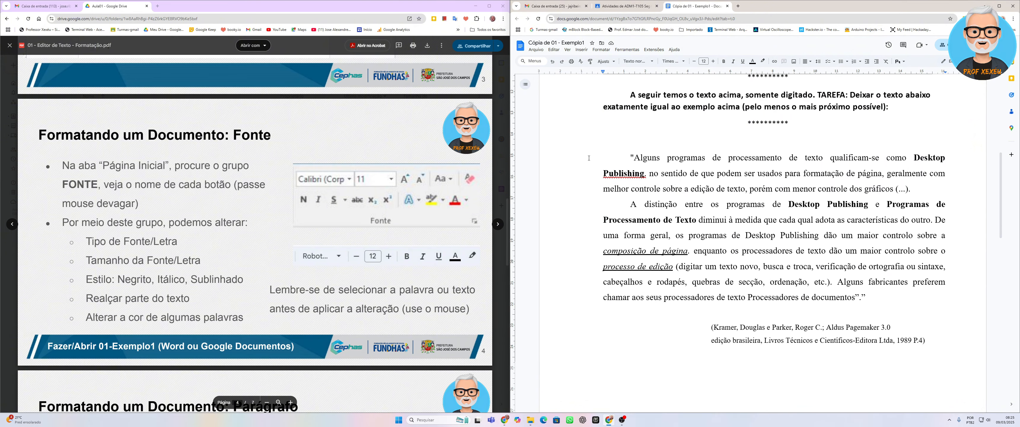
Reselect the whole task text and move its right indent back inward so "De" begins the line "De uma forma geral".
drag(589, 158, 928, 341)
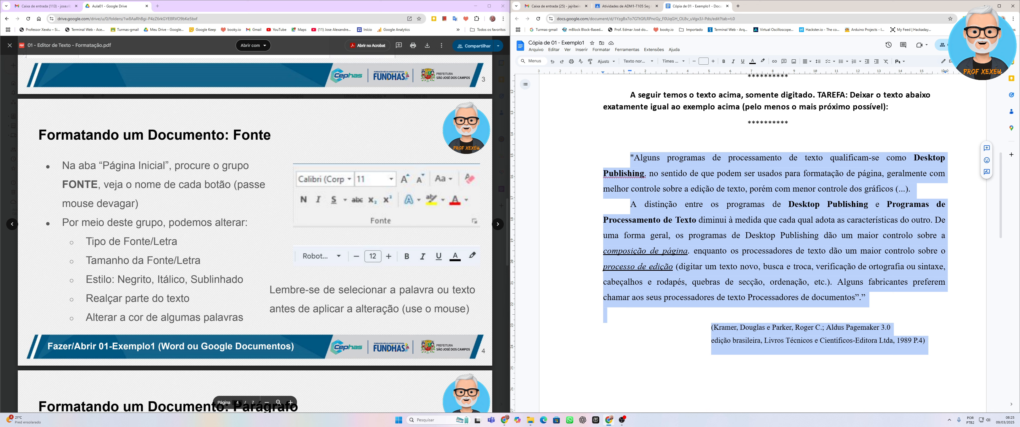
drag(943, 73, 943, 73)
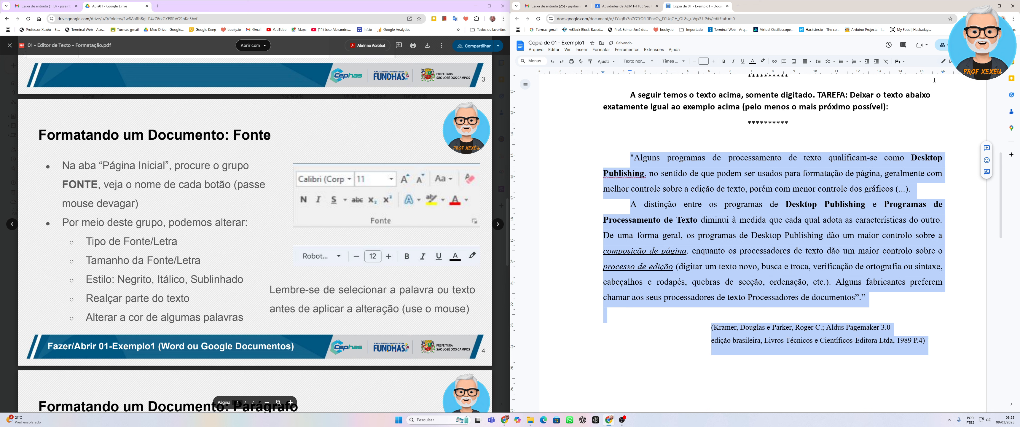
scroll(759, 202, up, 8)
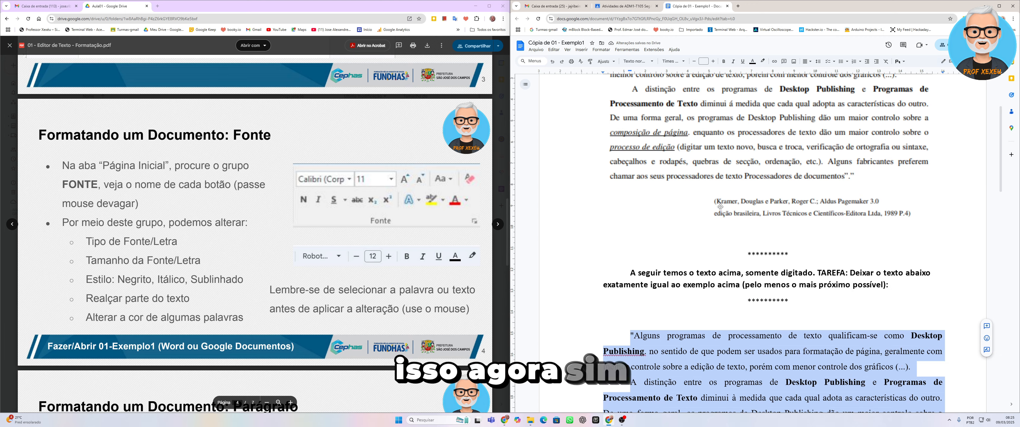
Compare the words starting each line of the example image with those in the formatted task text and its citation.
click(616, 136)
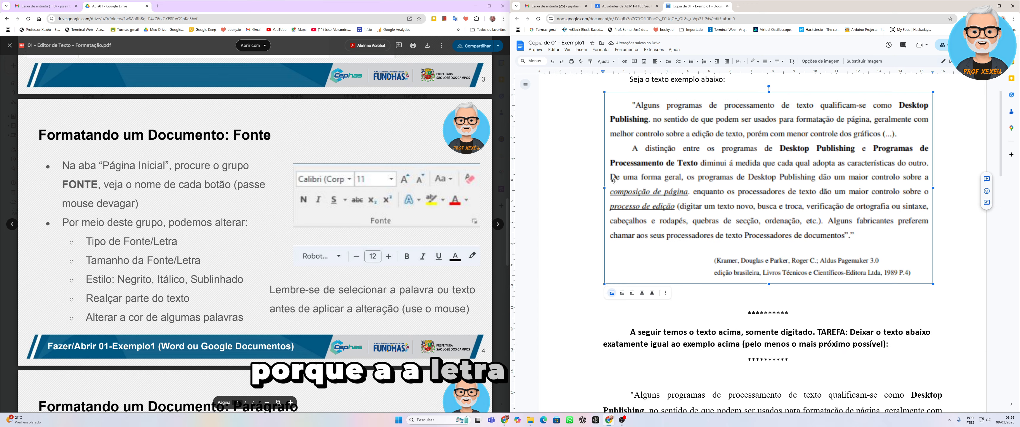
scroll(657, 252, down, 4)
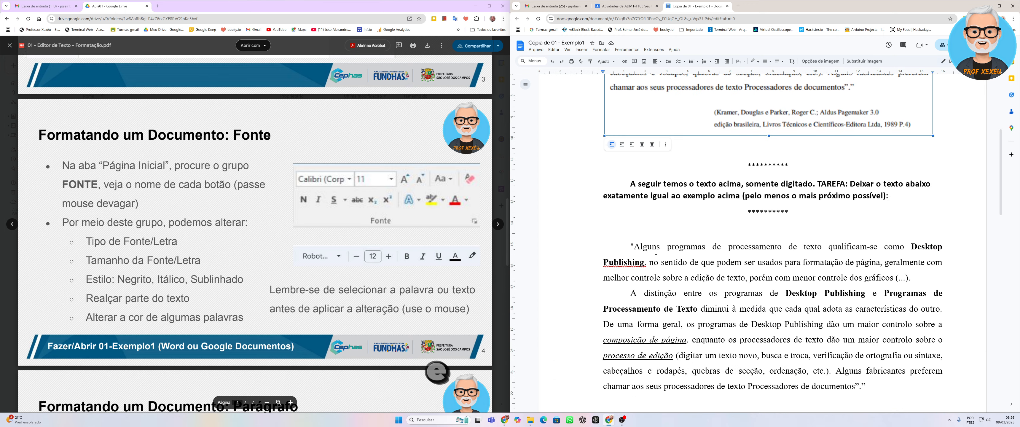
scroll(595, 343, down, 3)
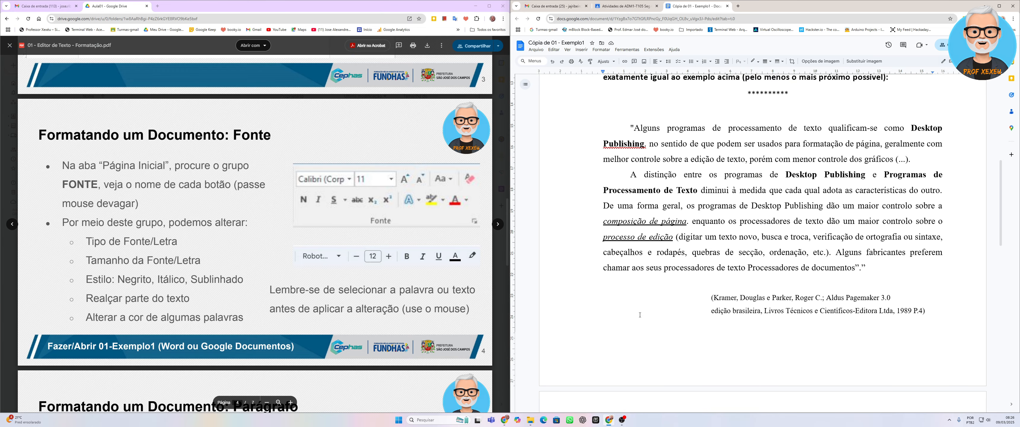
click(735, 284)
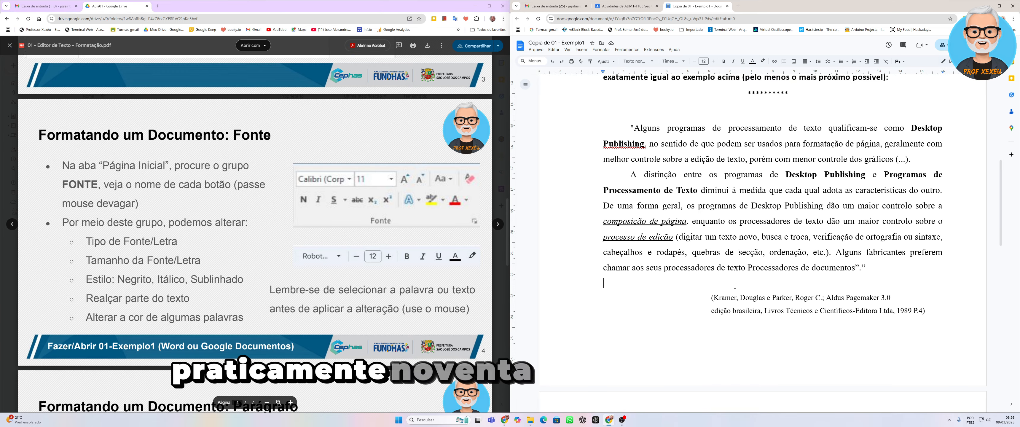
scroll(737, 283, up, 7)
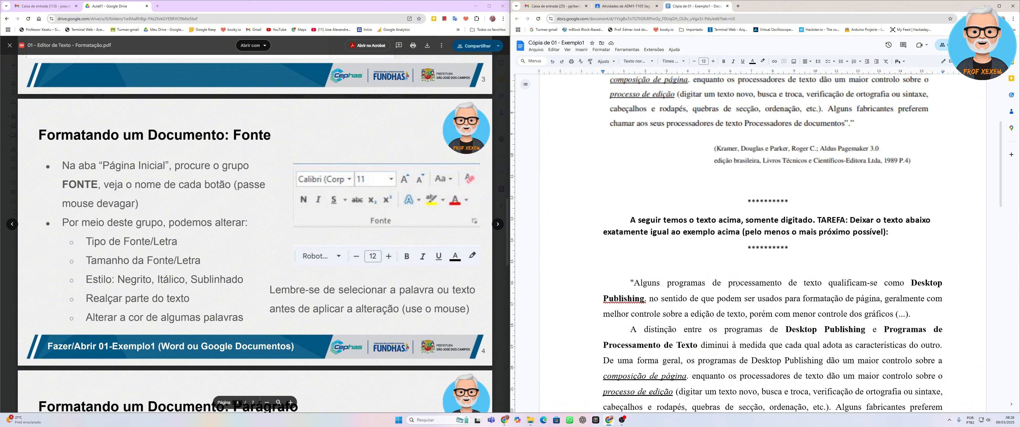
scroll(737, 284, down, 5)
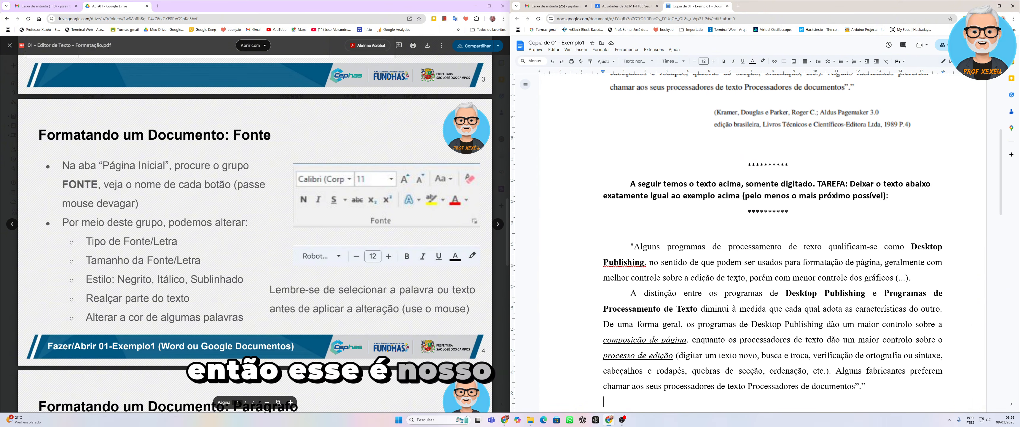
scroll(703, 230, up, 5)
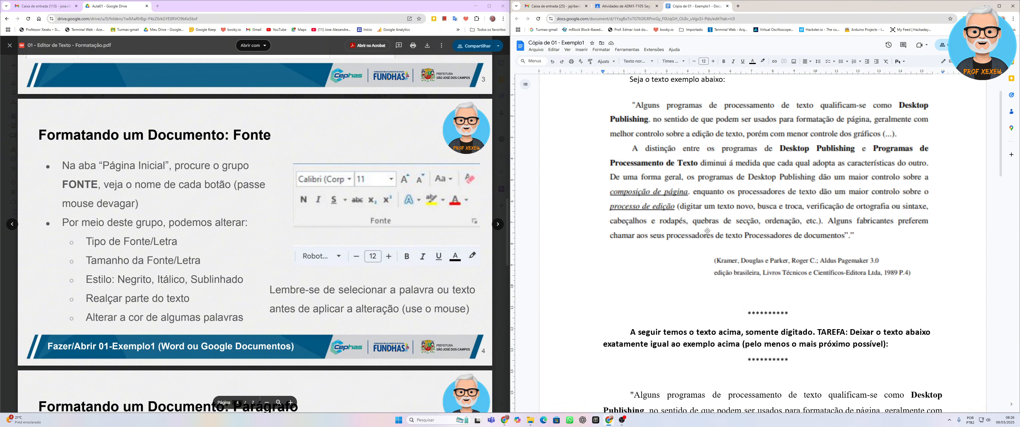
Switch to the Google Classroom page and review the 10.03 - Editores de Texto materials and the Exercícios para Entregar section.
click(629, 2)
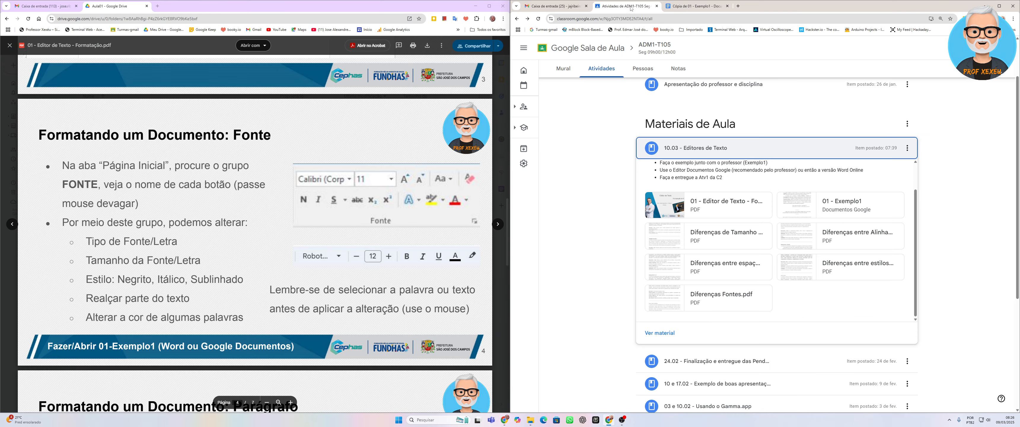
scroll(593, 211, down, 6)
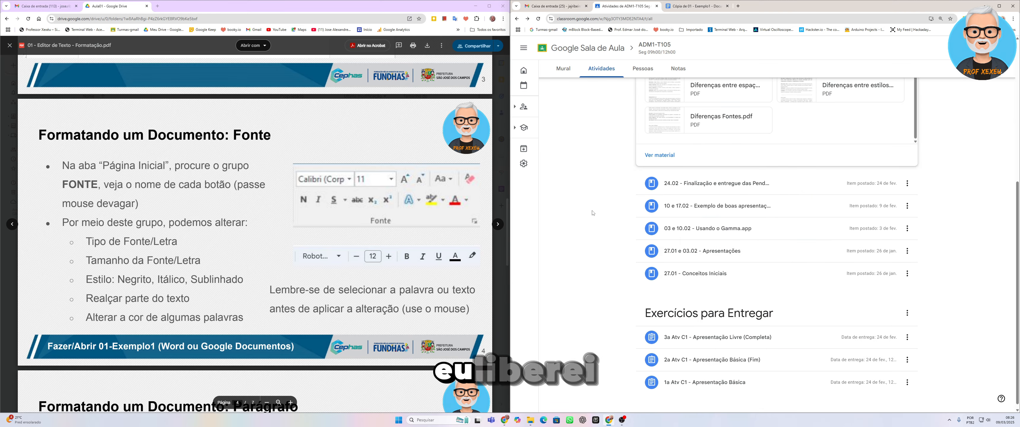
scroll(593, 213, up, 5)
scroll(593, 213, down, 2)
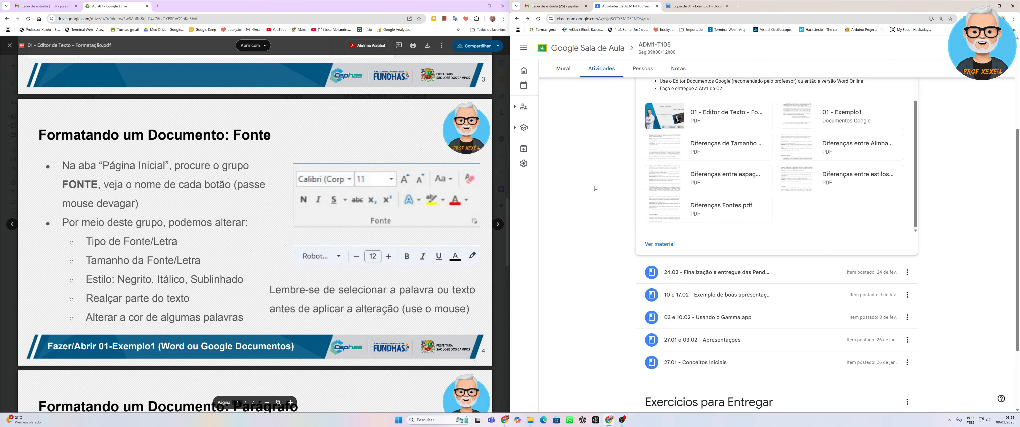
scroll(594, 188, up, 2)
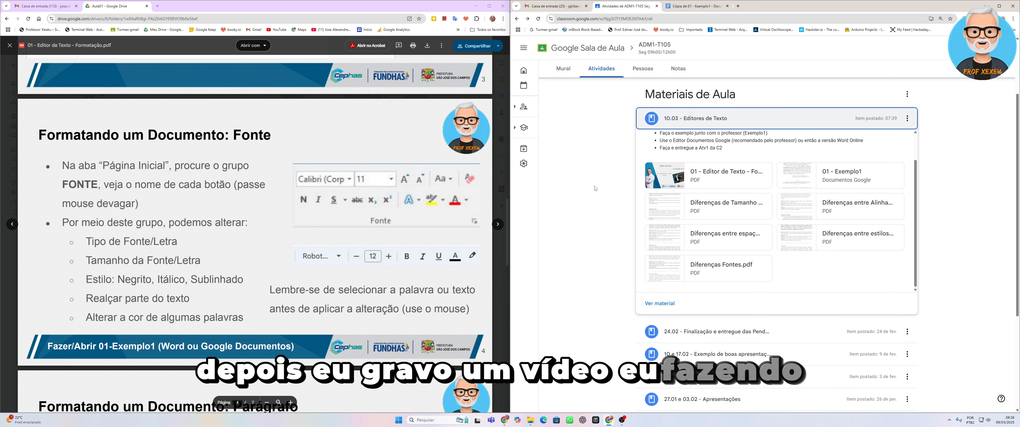